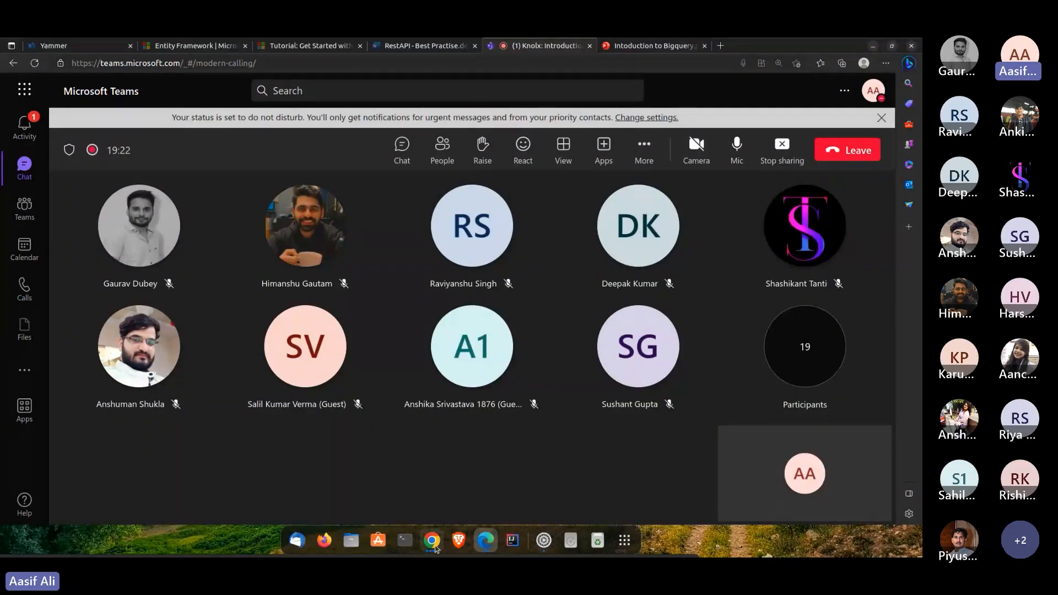
- Switch to the Google Cloud console, close the duplicate Dashboard tab and dismiss the search tip
click(432, 541)
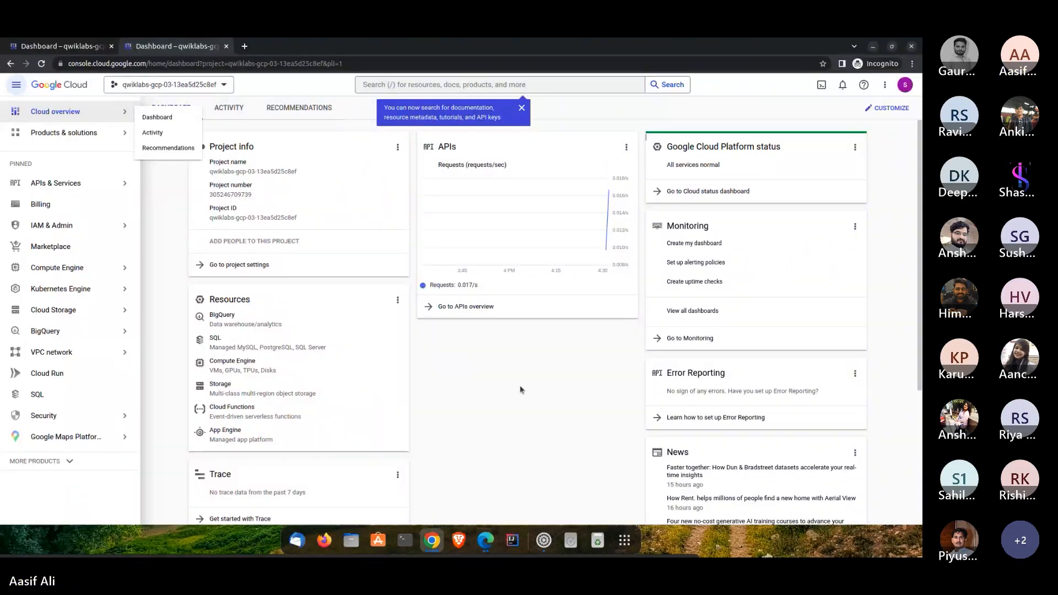
click(226, 46)
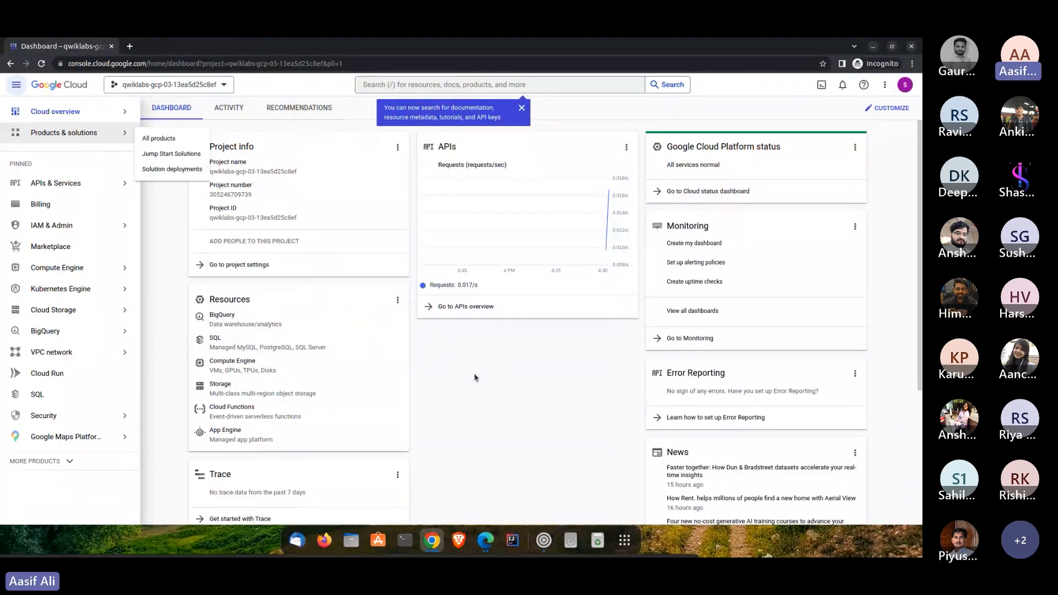
click(522, 107)
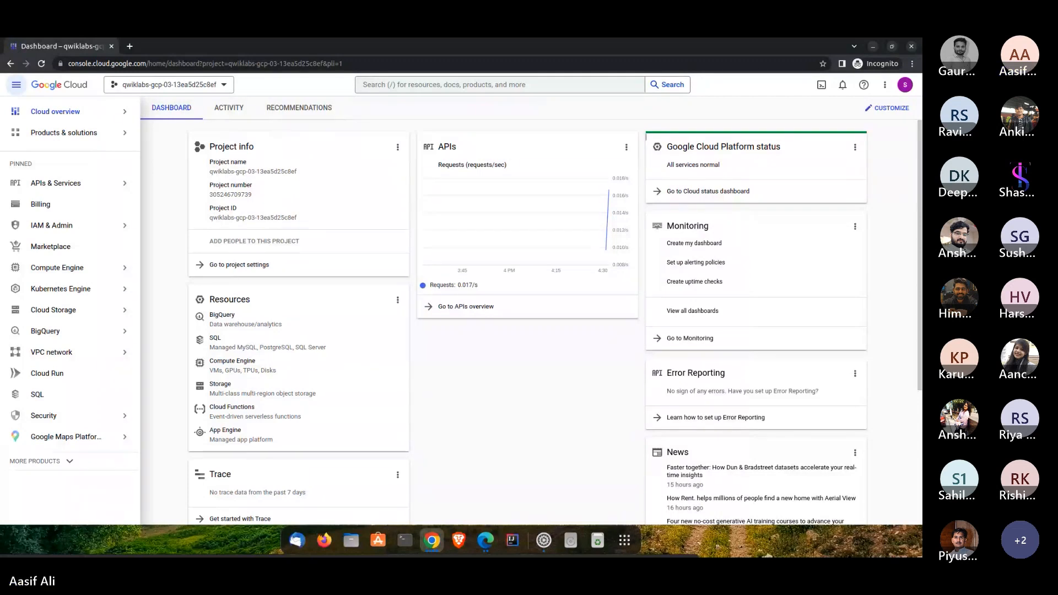
- Check the details of the student account signed in to the console
click(905, 86)
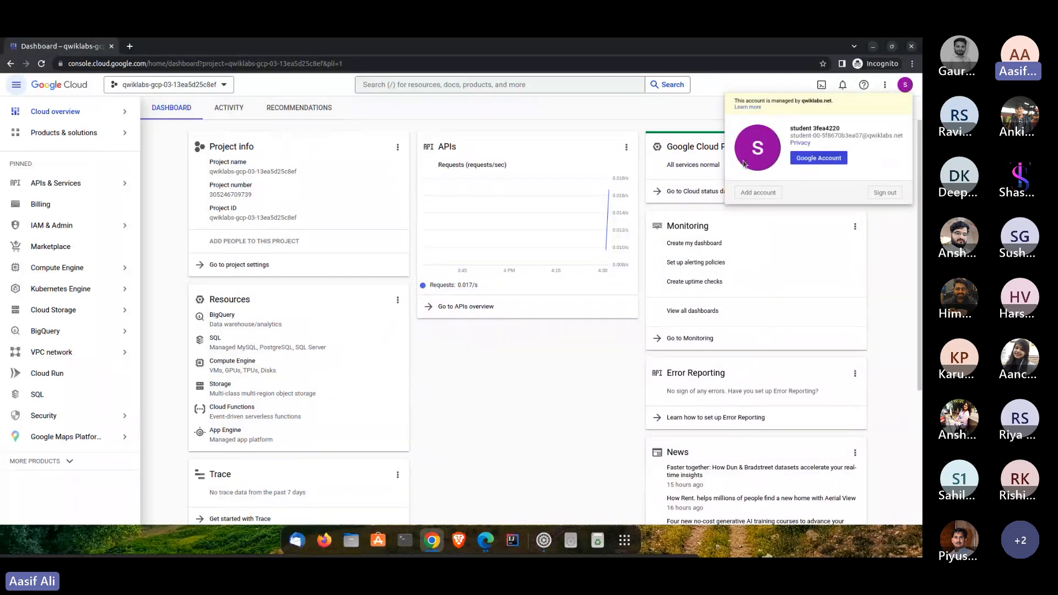
click(630, 112)
click(910, 88)
drag(804, 102, 852, 106)
click(582, 117)
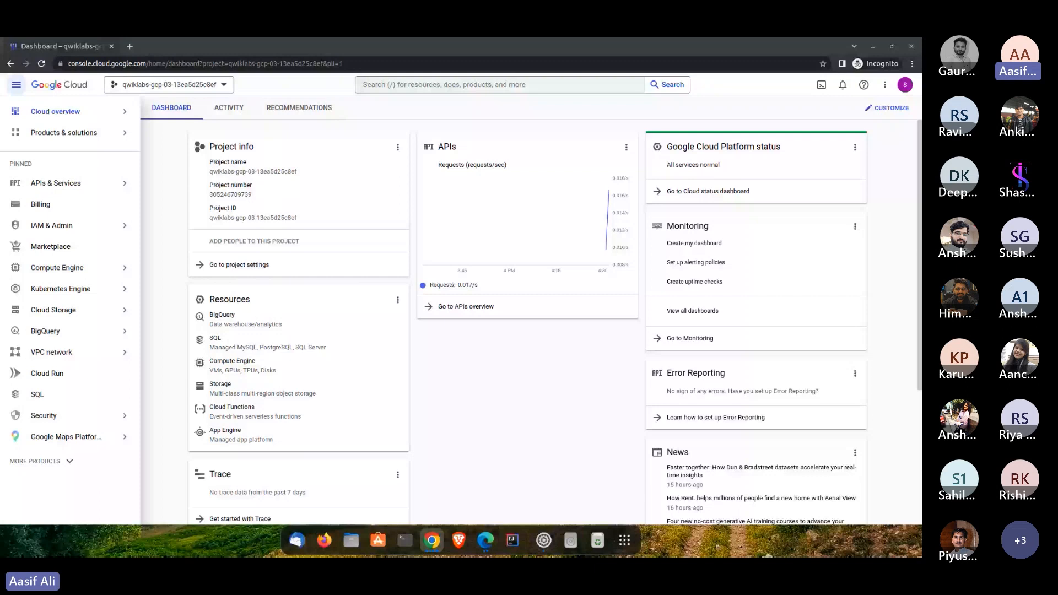
- Review the BigQuery: Qwik Start lab instructions for opening BigQuery, querying a public dataset and creating a dataset, and return to the console
key(alt+Tab)
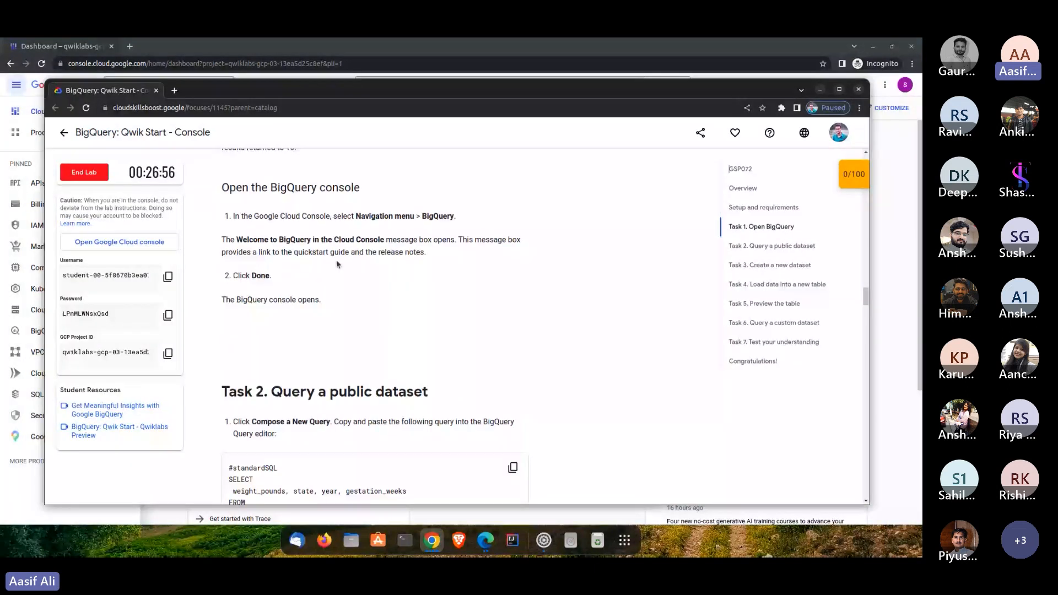
scroll(617, 307, down, 5)
scroll(319, 293, up, 5)
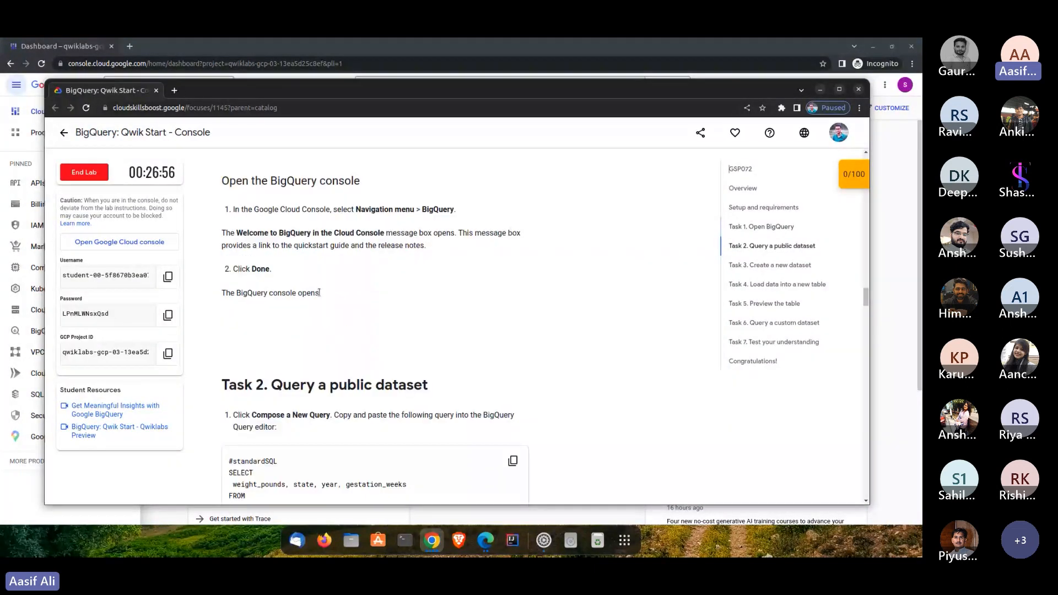
scroll(319, 293, up, 5)
scroll(319, 292, down, 5)
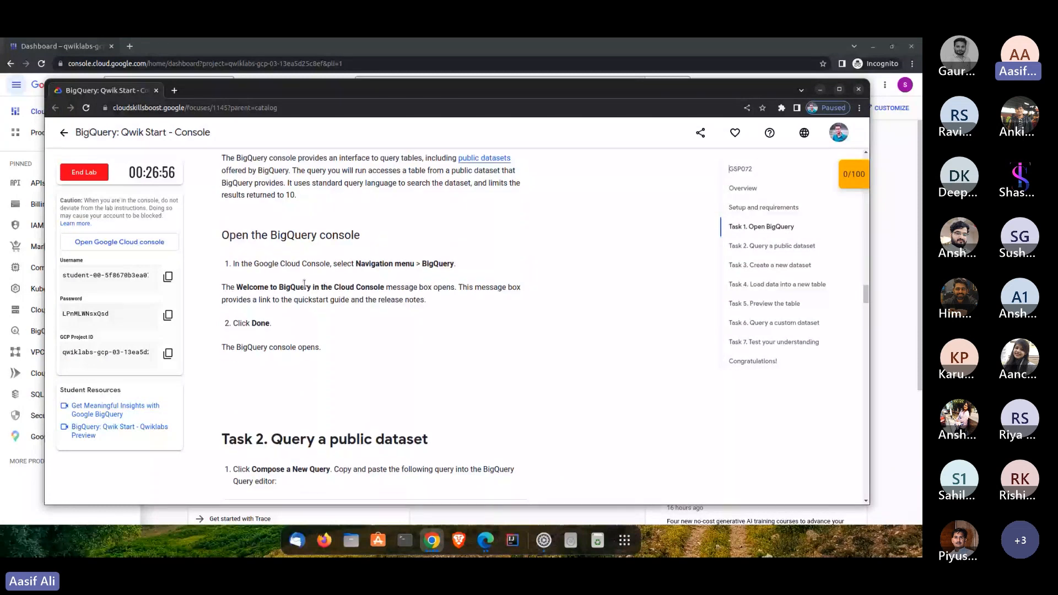
scroll(304, 284, down, 10)
scroll(306, 292, down, 2)
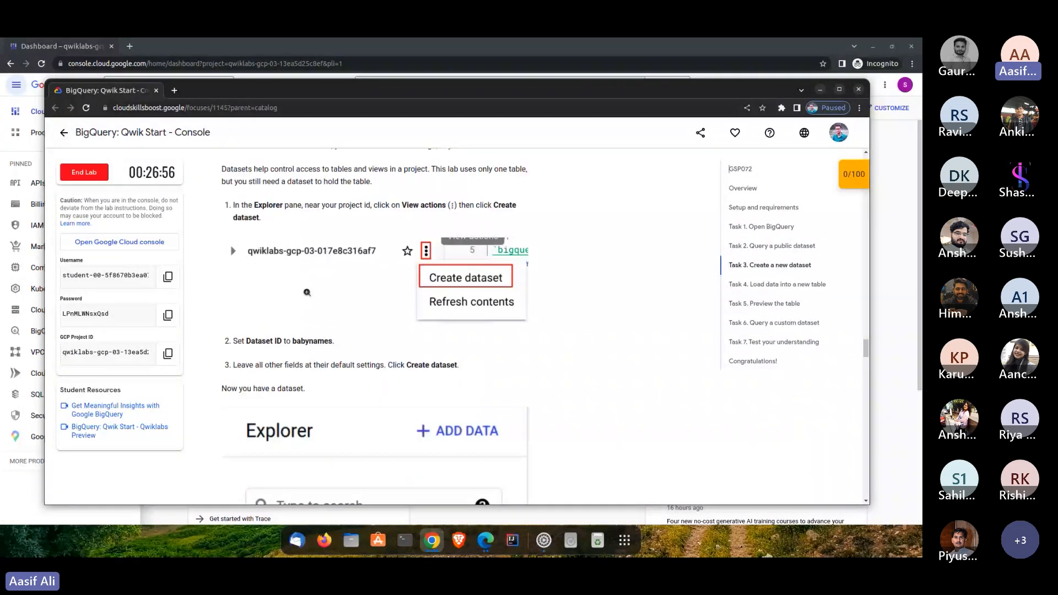
drag(866, 354, 832, 293)
scroll(707, 211, up, 1)
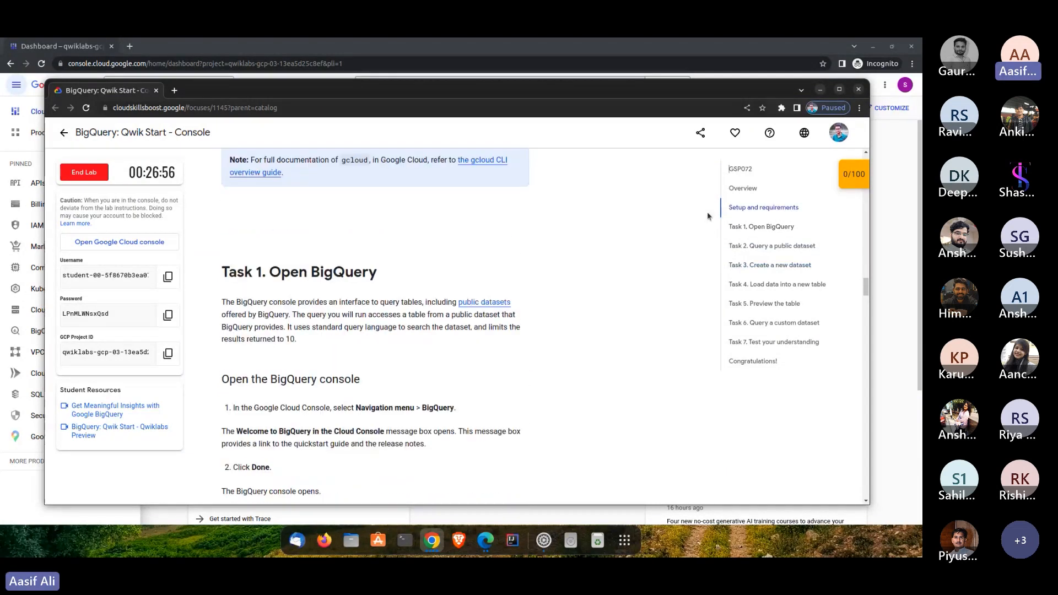
scroll(706, 211, down, 1)
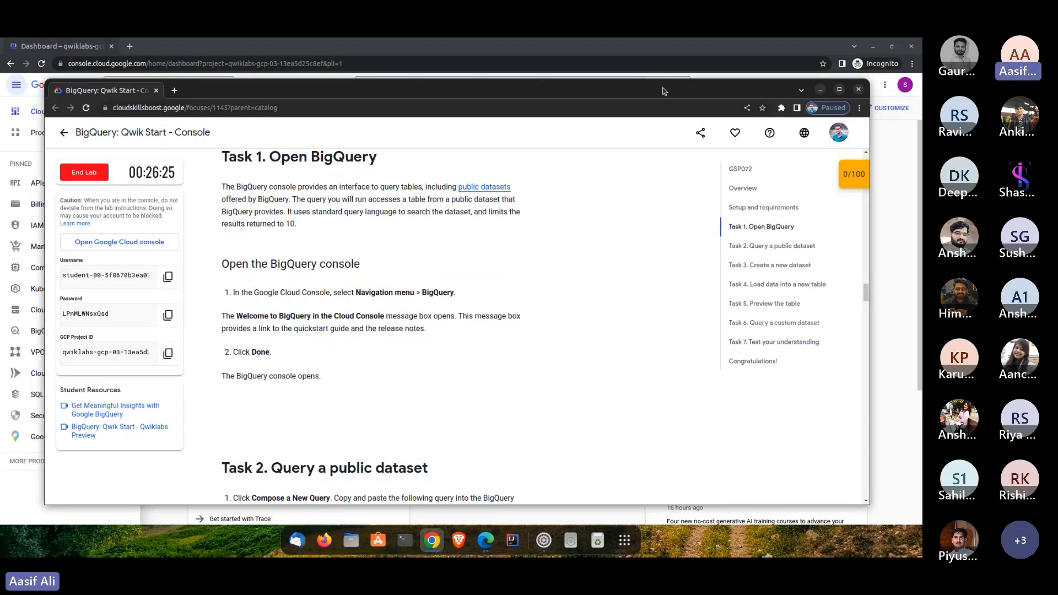
drag(664, 89, 469, 555)
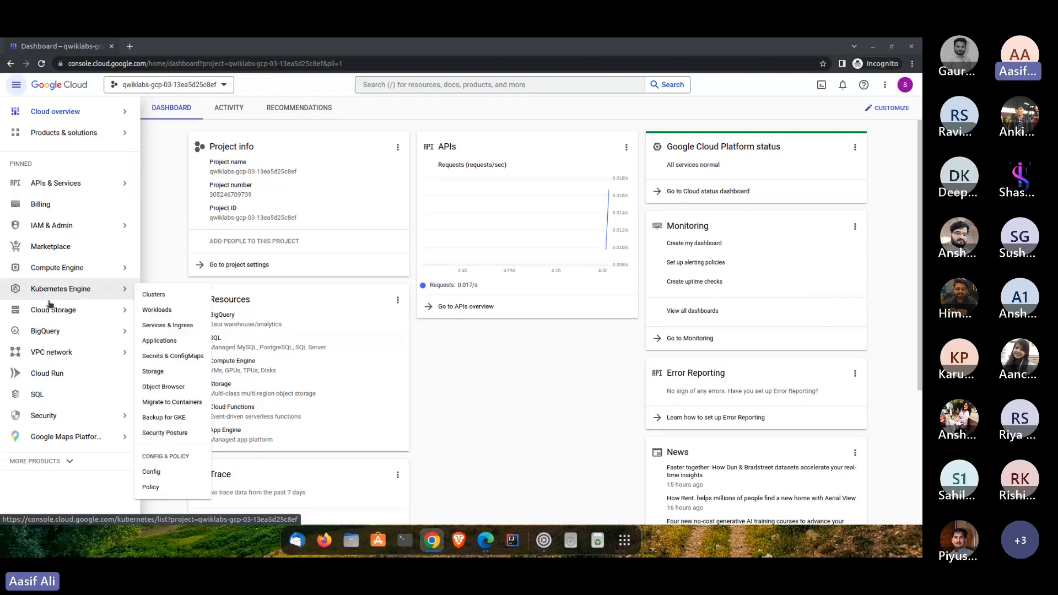
- Open the BigQuery SQL workspace and bring up an untitled query editor
mouse_move(57, 340)
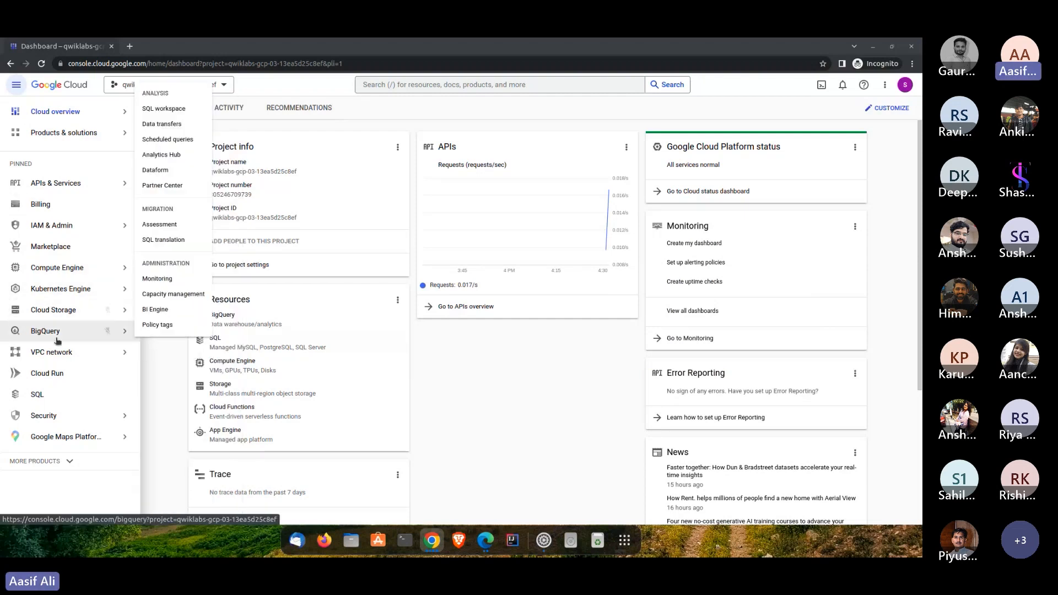
click(53, 332)
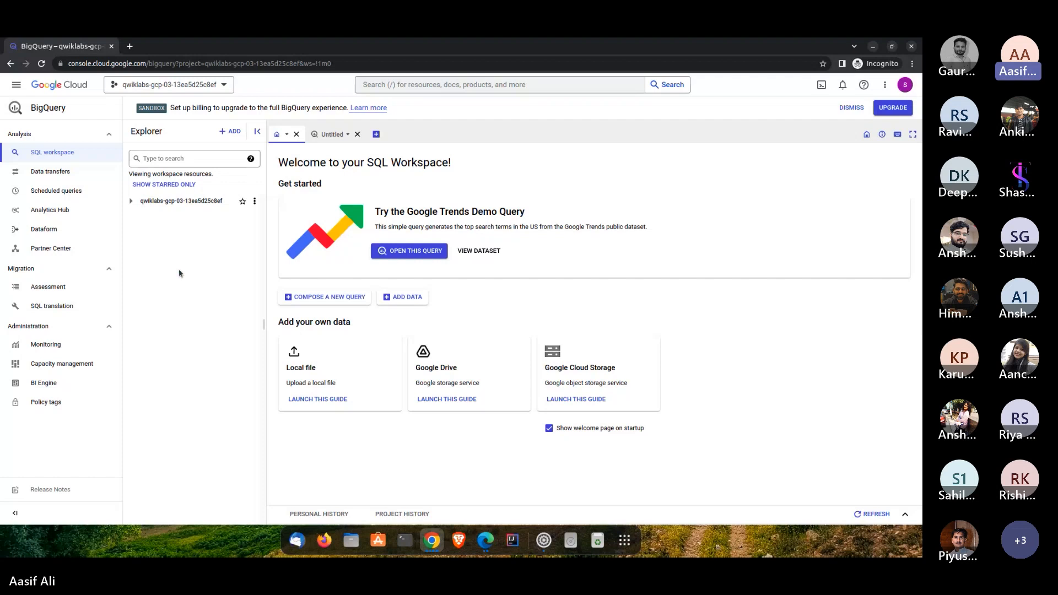
click(358, 134)
click(324, 128)
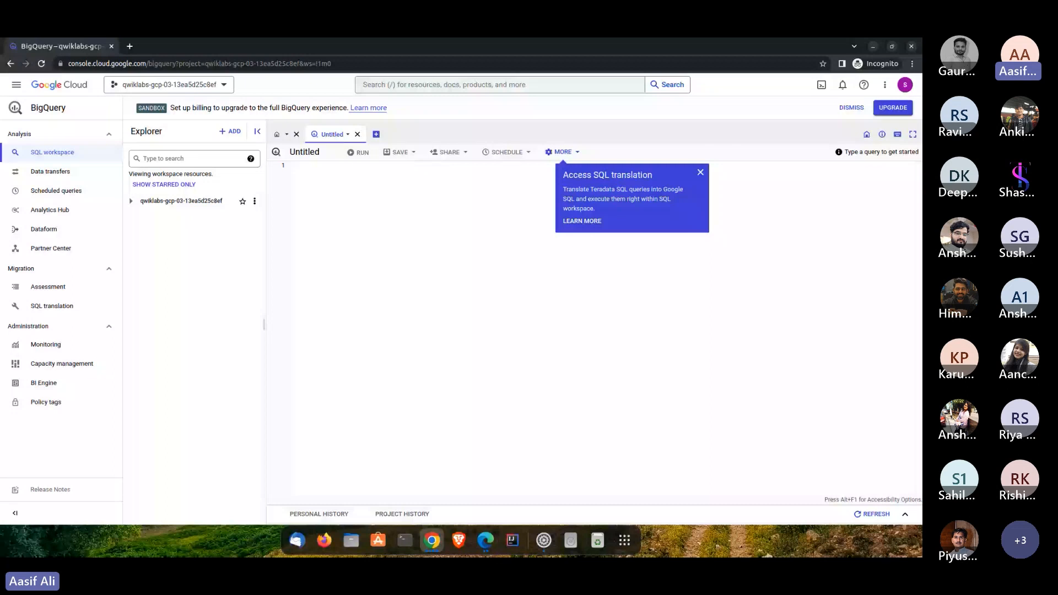
- Enter the lab query for weight_pounds, state, year and gestation_weeks from bigquery-public-data.samples.natality, ordered by weight_pounds DESC with LIMIT 10
click(513, 219)
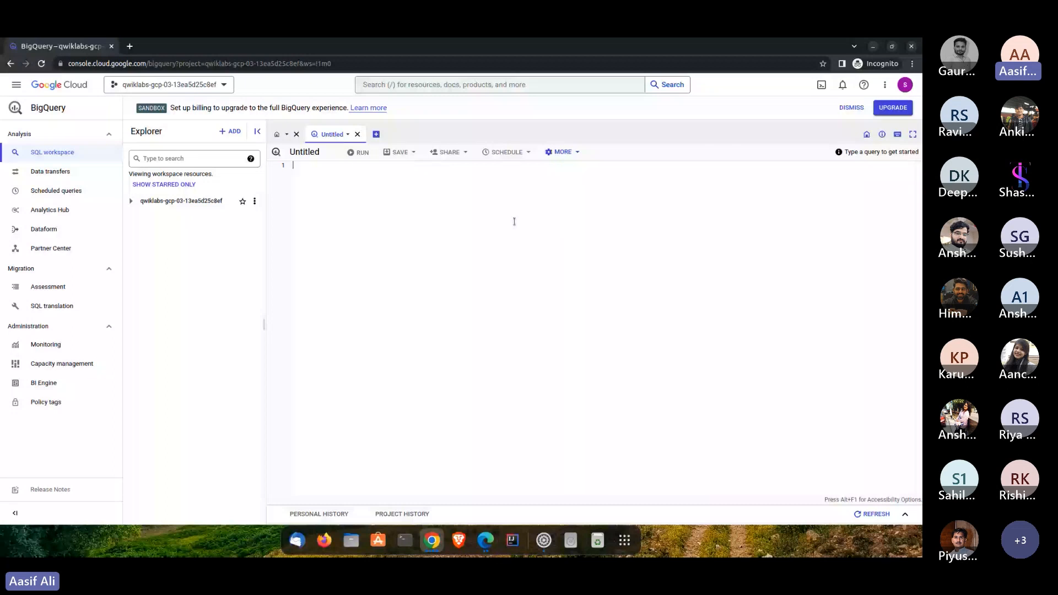
text(#standardSQL SELECT  weight_pounds, state, year, gestation_weeks FROM  `bigquery-public-data.samples.natality` ORDER BY weight_pounds DESC LIMIT 10;)
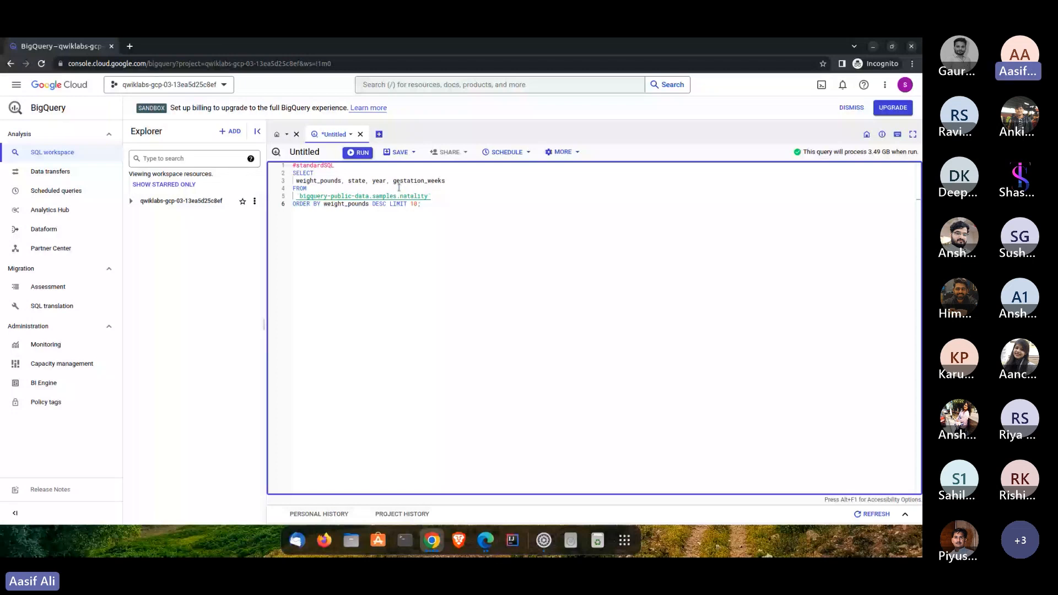
key(ctrl+a)
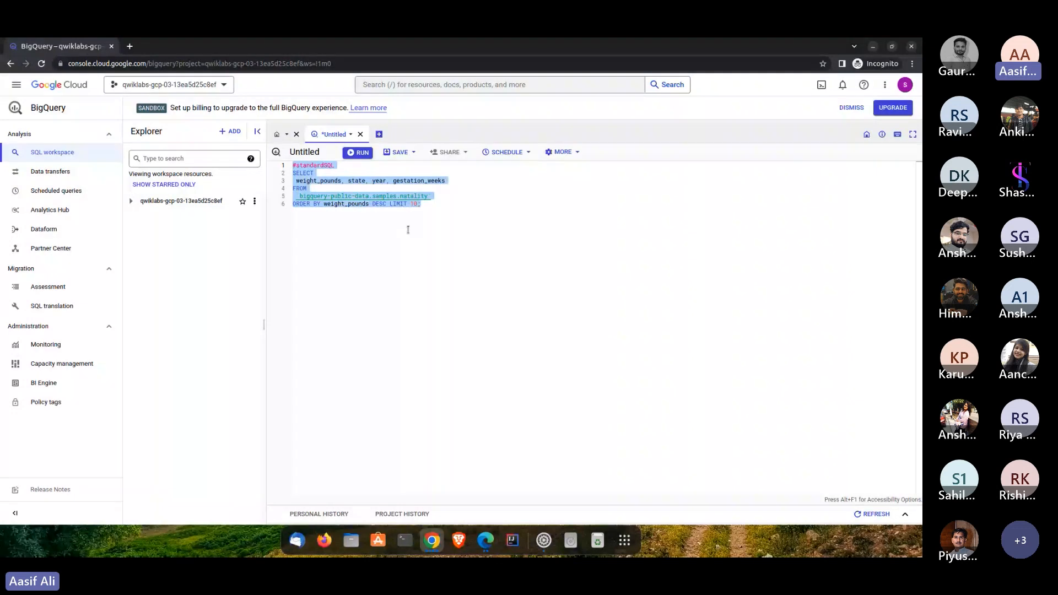
click(339, 186)
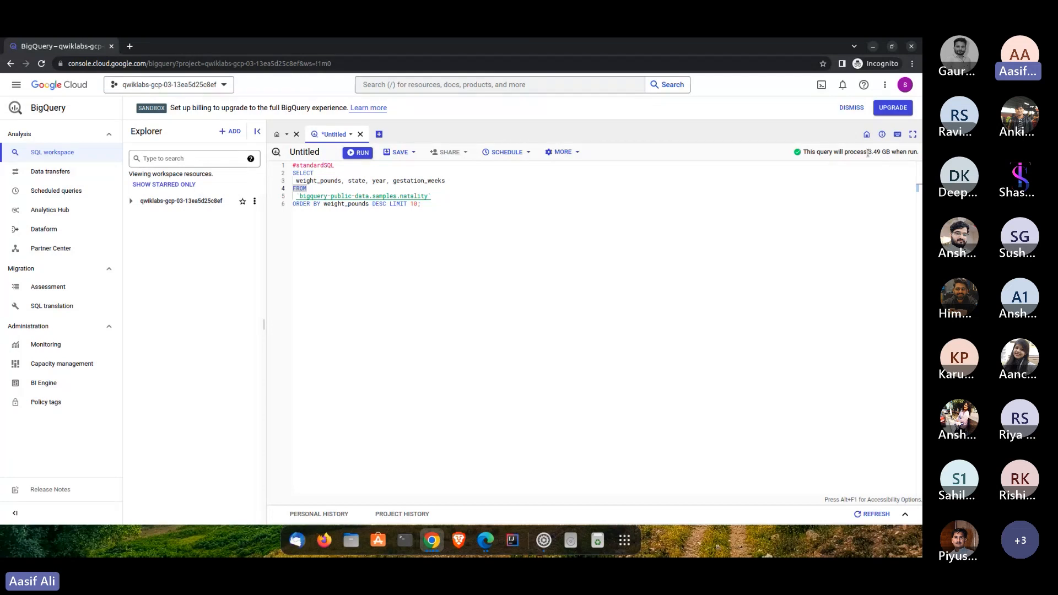
- Check the query's estimated data volume and run the natality query
drag(868, 153, 894, 154)
click(347, 246)
click(358, 154)
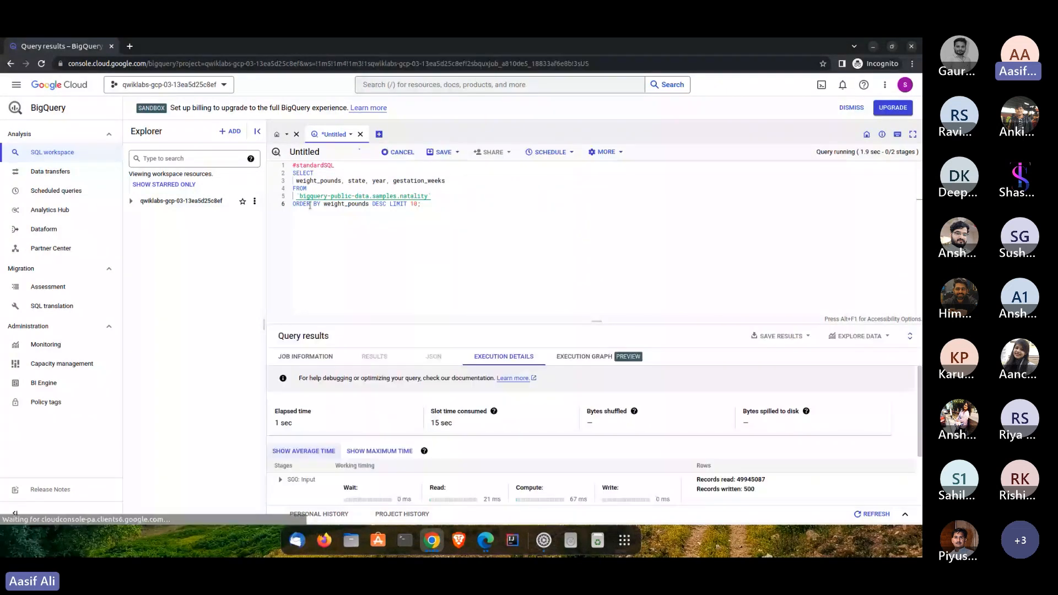
- Examine the query text, especially its bigquery-public-data source reference, alongside the returned rows
click(373, 197)
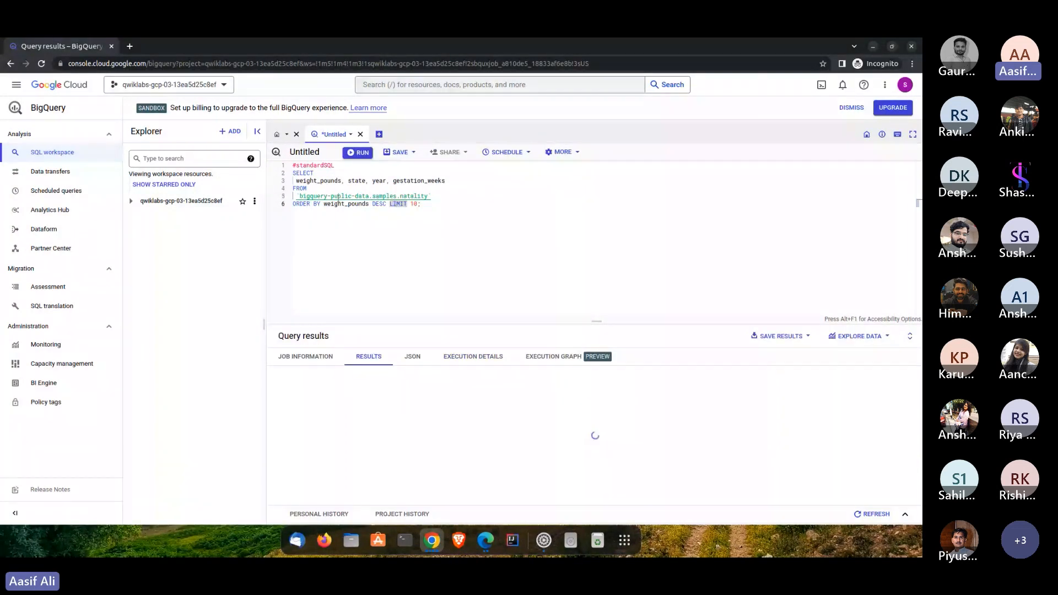
drag(298, 197, 369, 197)
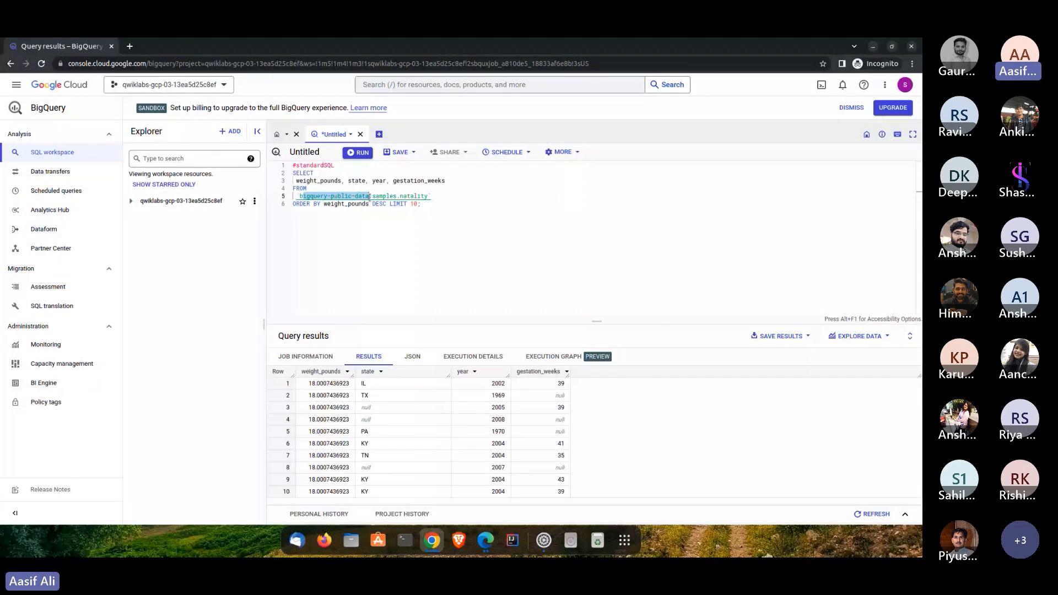
click(314, 206)
drag(422, 205, 286, 176)
key(ctrl+a)
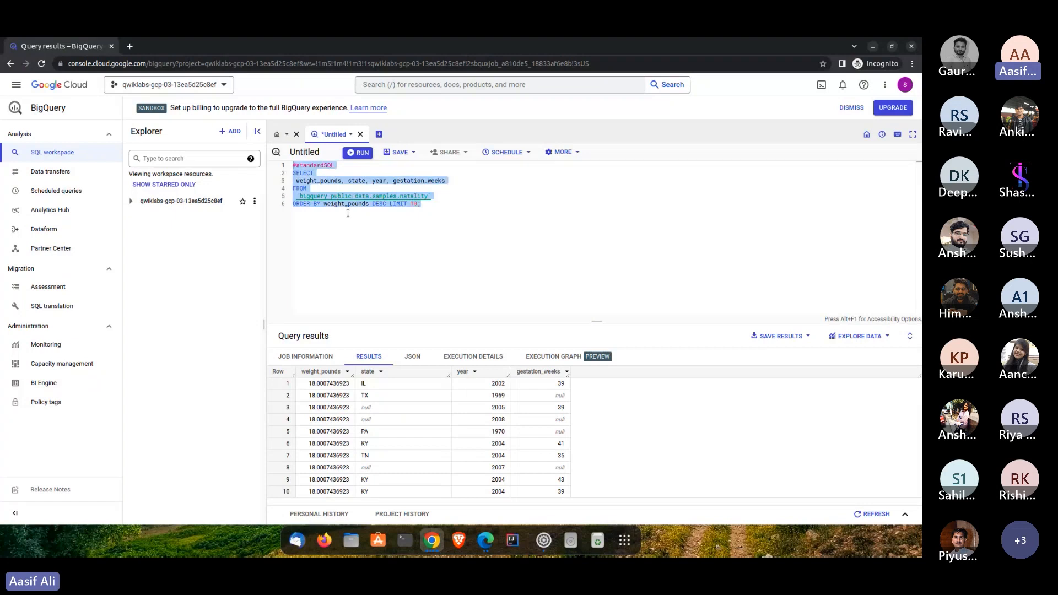
click(235, 134)
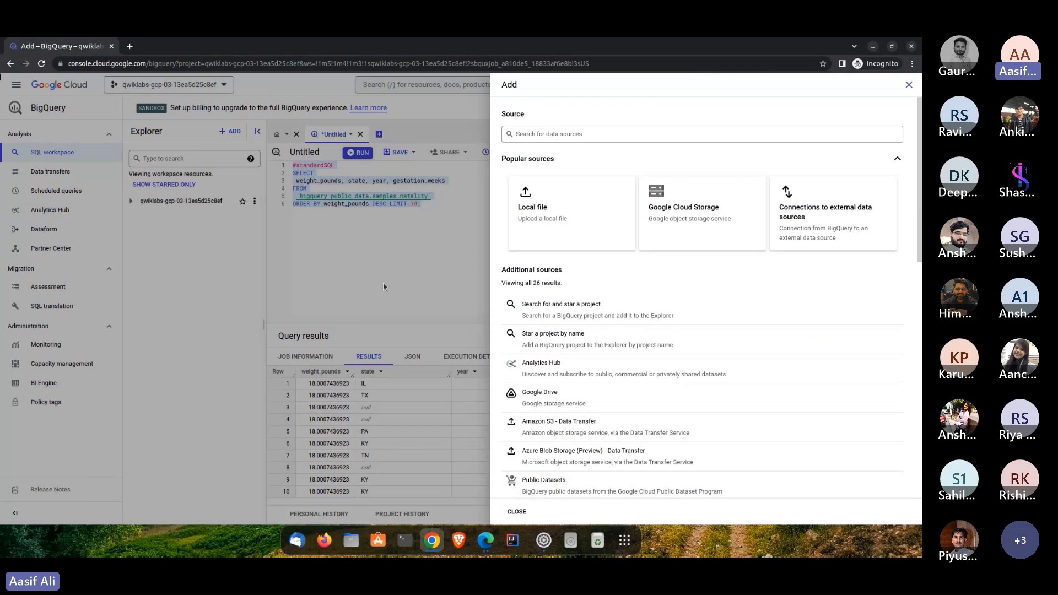
click(383, 283)
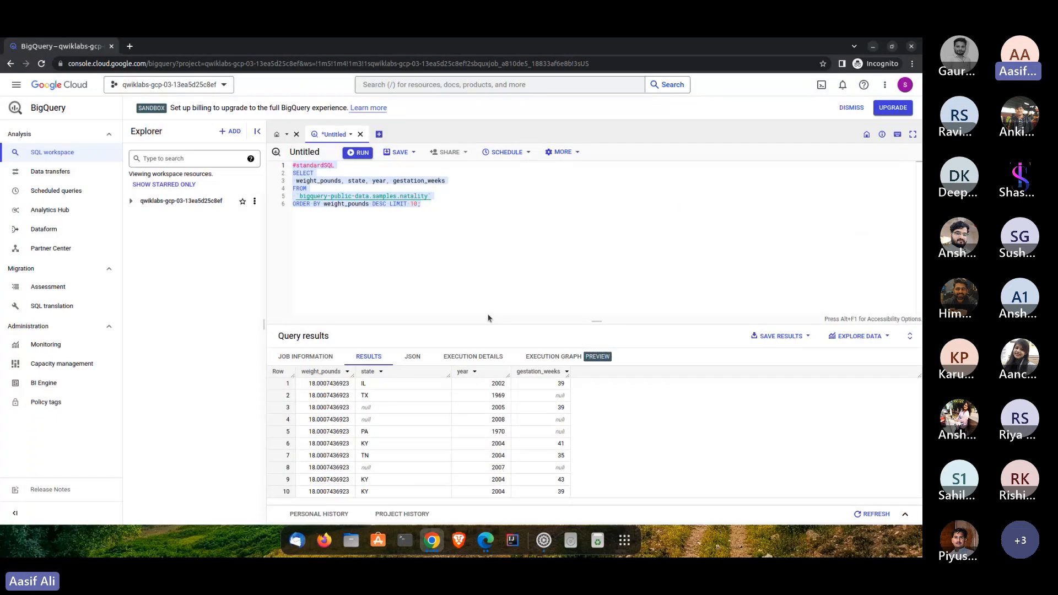
- Enlarge the query results area and compare its rows with the query text
drag(509, 321, 509, 218)
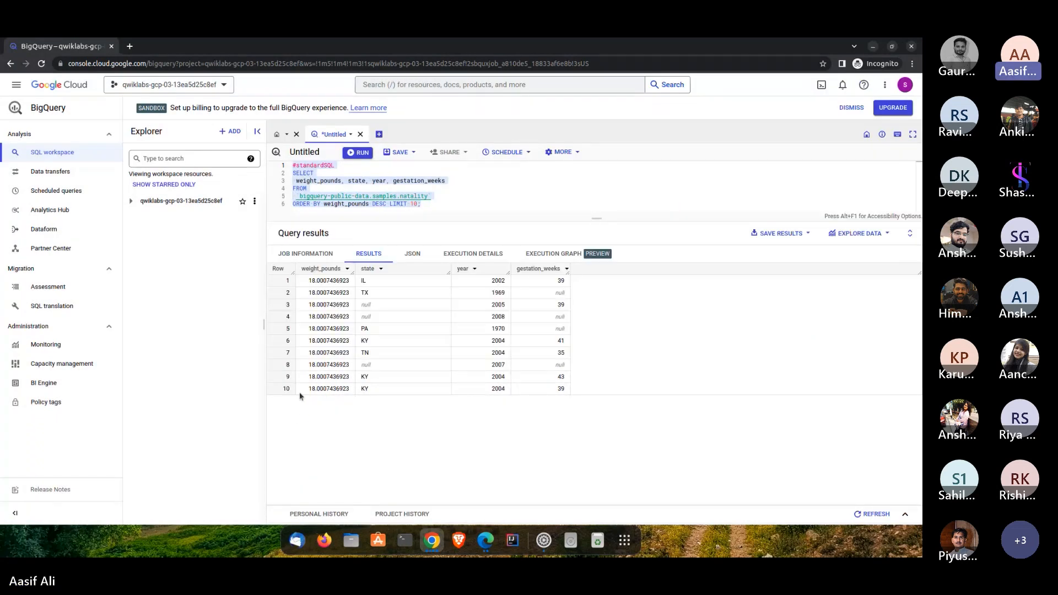
click(400, 196)
drag(427, 205, 293, 165)
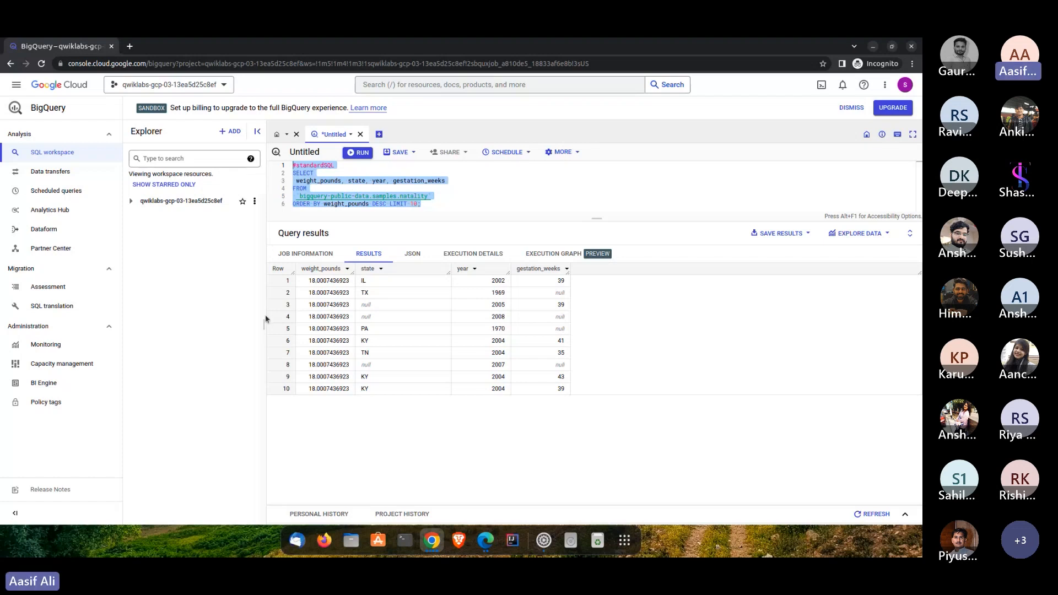
click(223, 84)
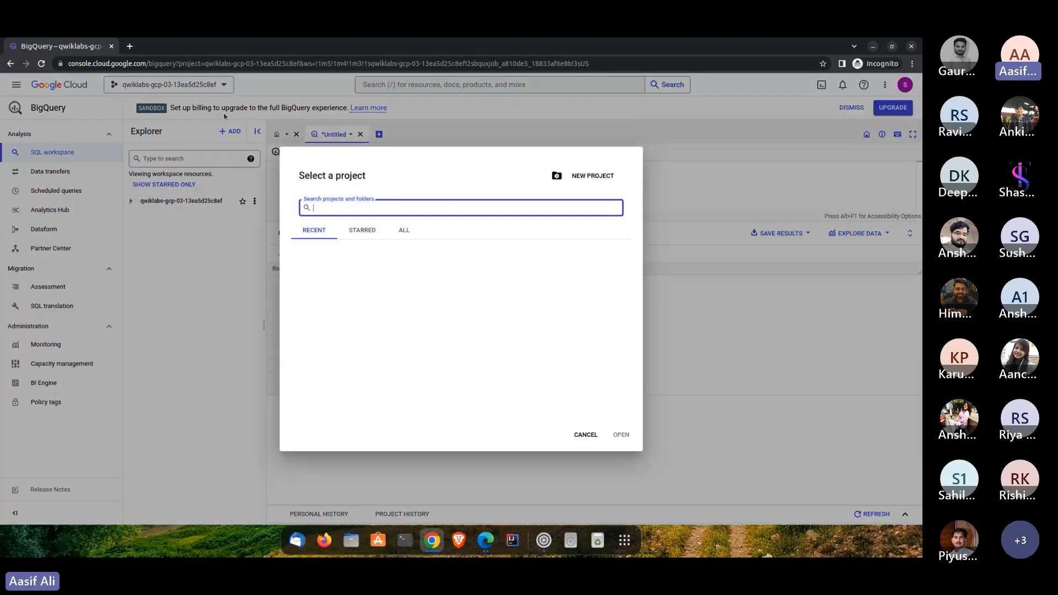
click(586, 435)
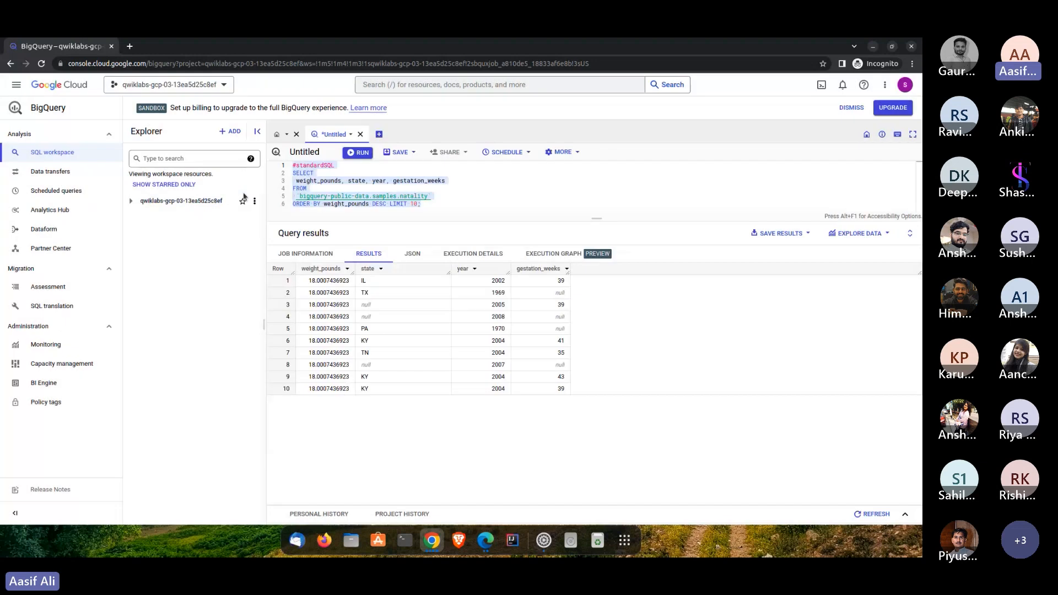
- Create a dataset in the lab project with the ID babynames, located in the US multi-region
click(254, 201)
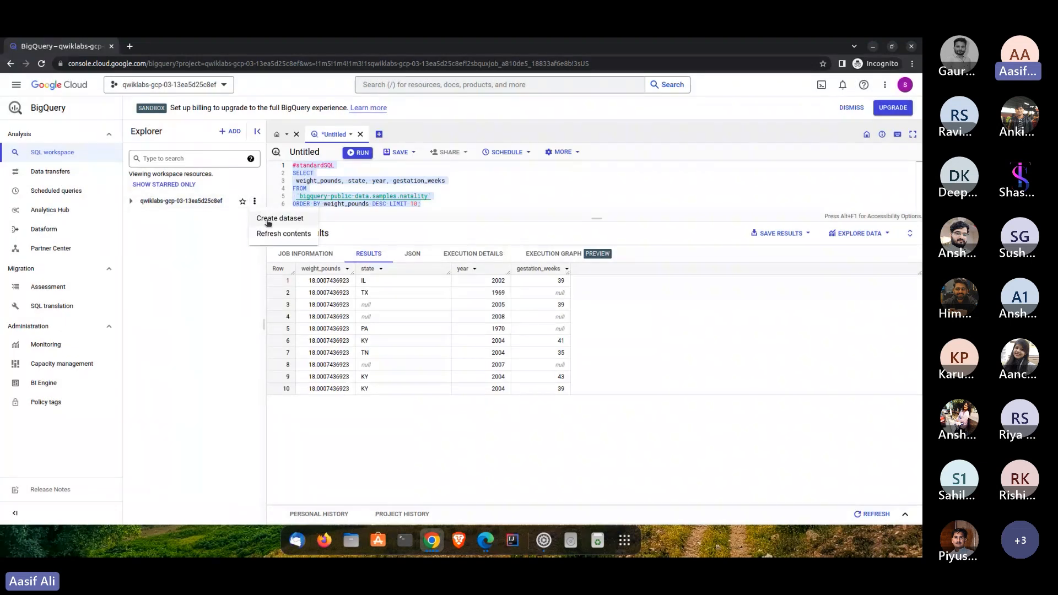
click(268, 219)
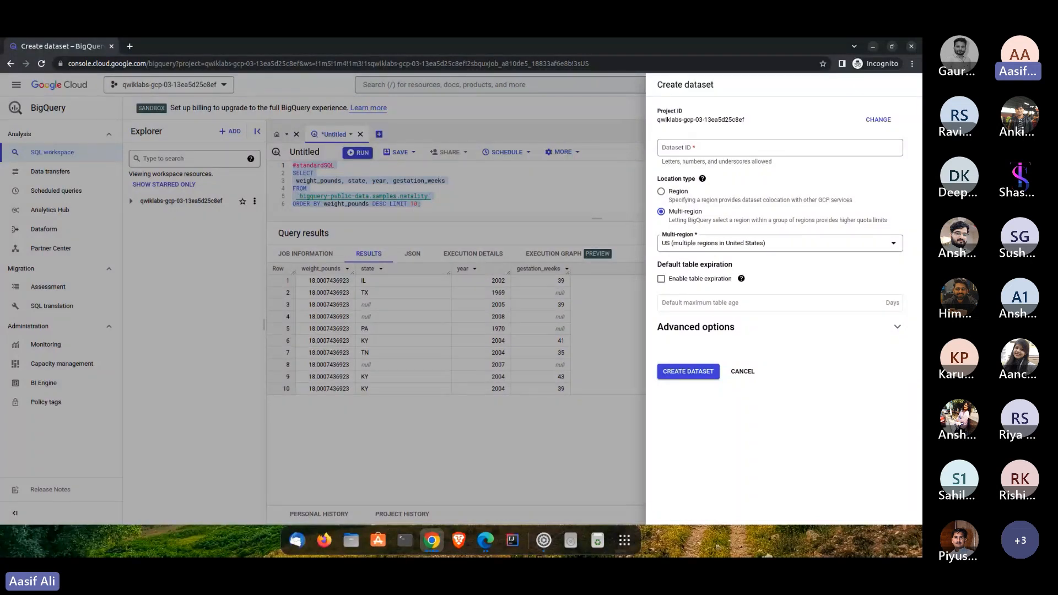
click(728, 154)
text(babynames)
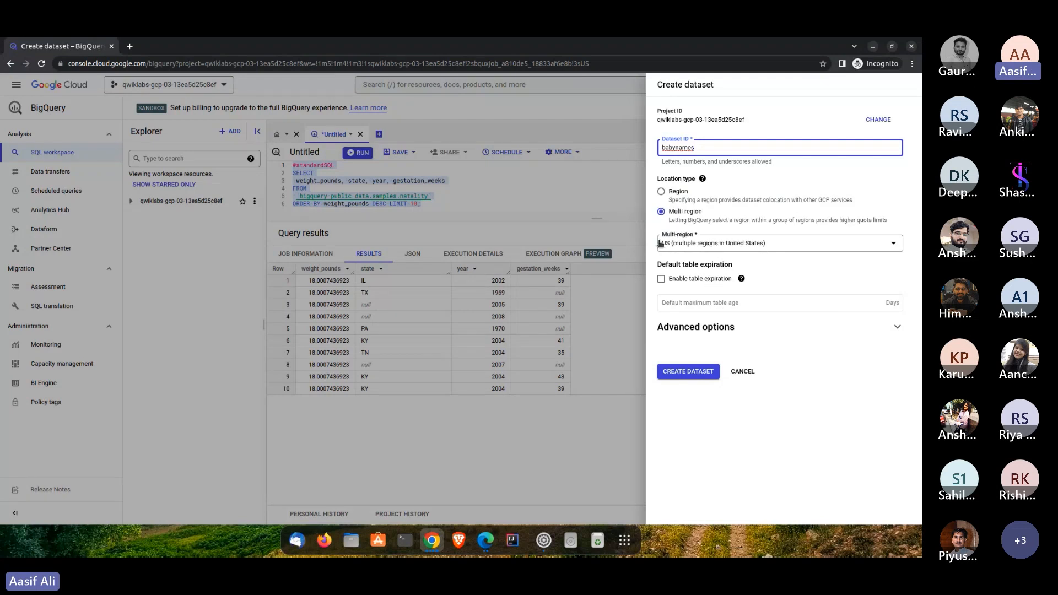
click(679, 248)
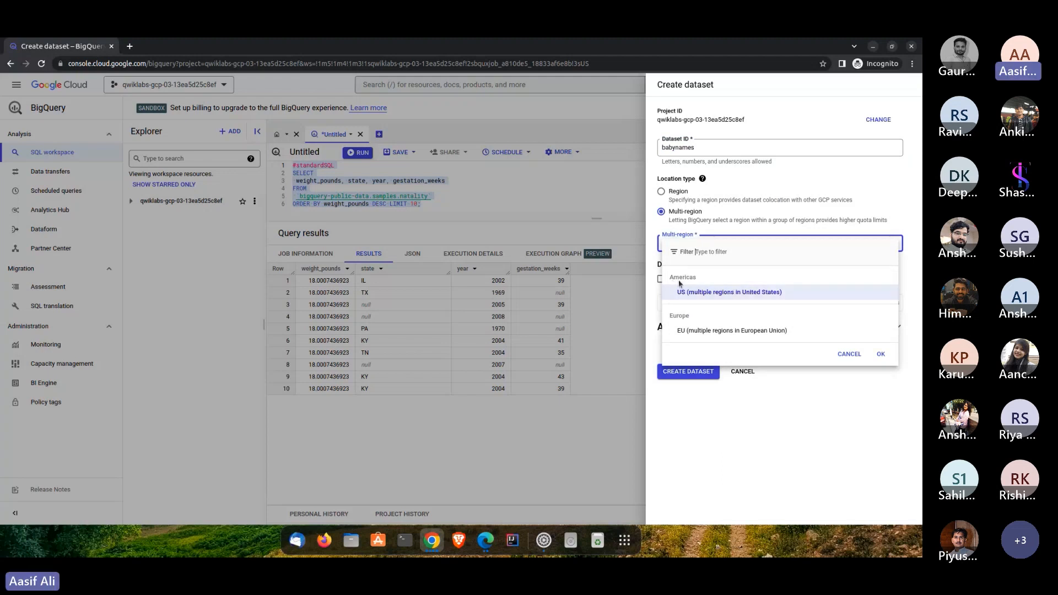
click(681, 291)
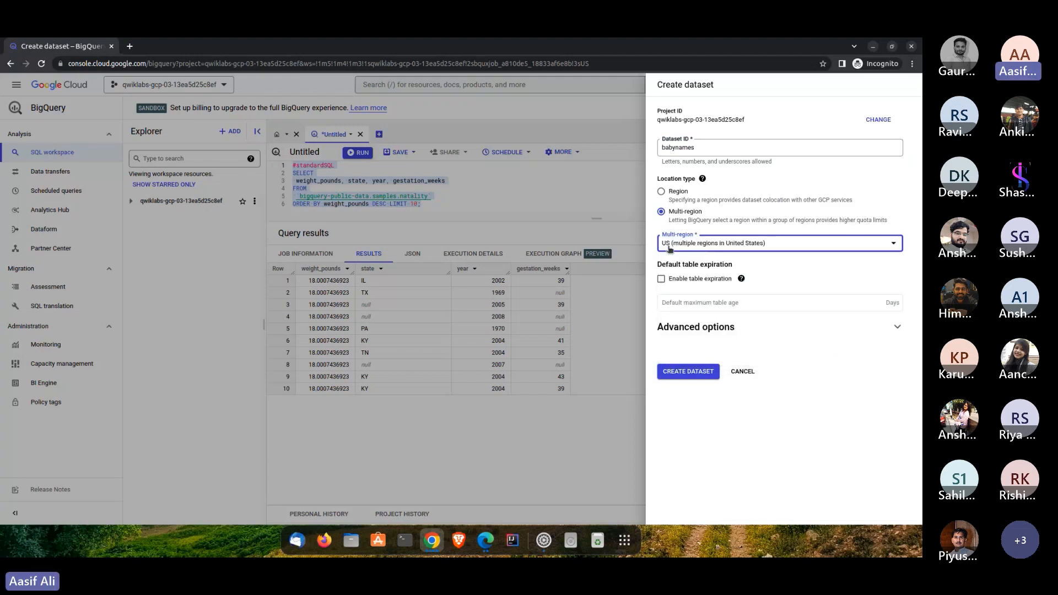
click(681, 356)
click(681, 370)
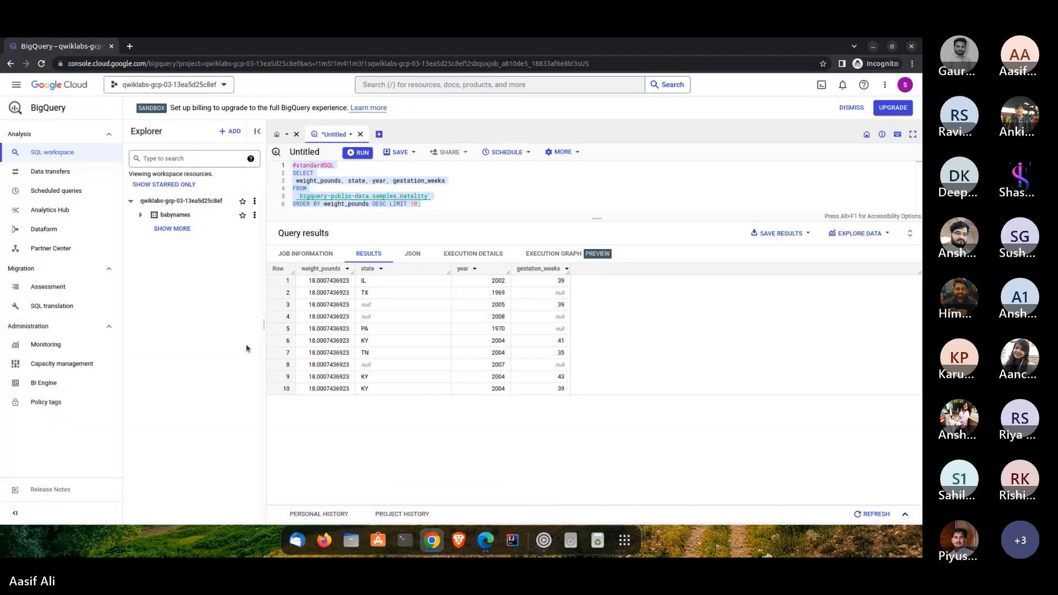
- Start creating a table in the babynames dataset with Google Cloud Storage as its source
click(142, 216)
click(255, 214)
mouse_move(271, 250)
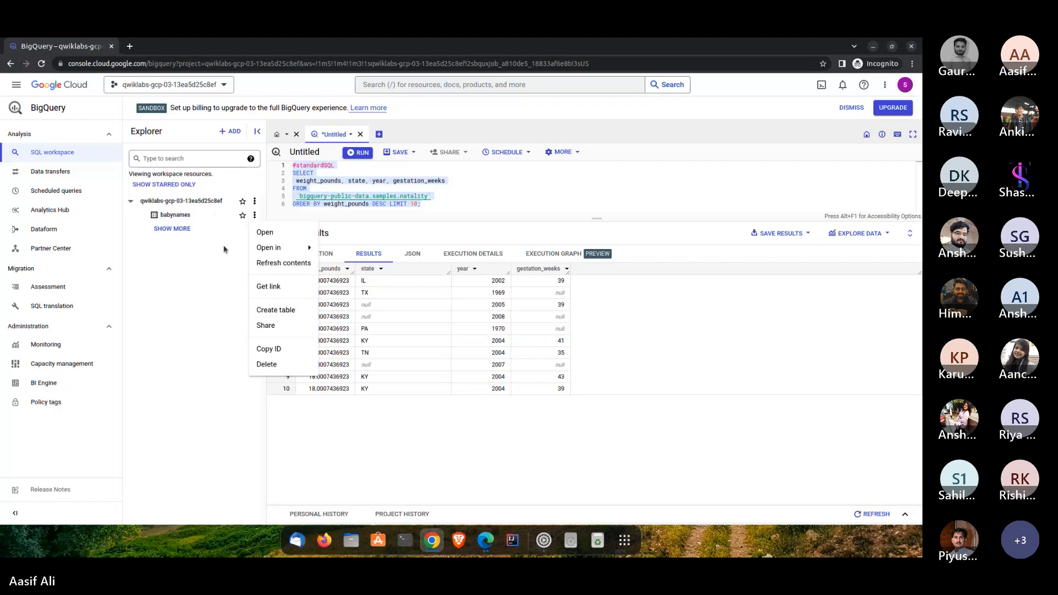
click(271, 312)
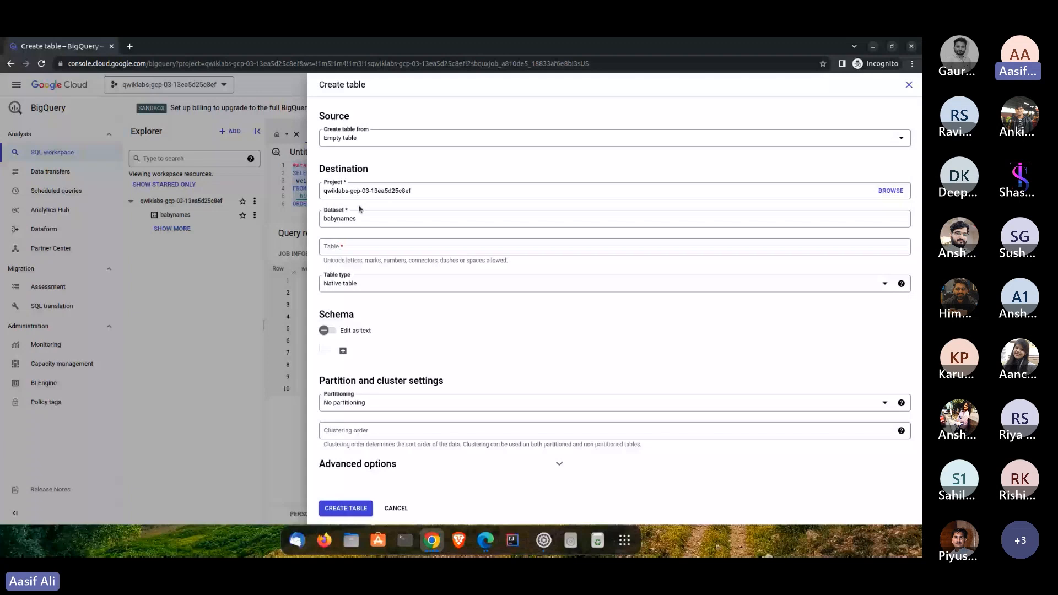
click(375, 138)
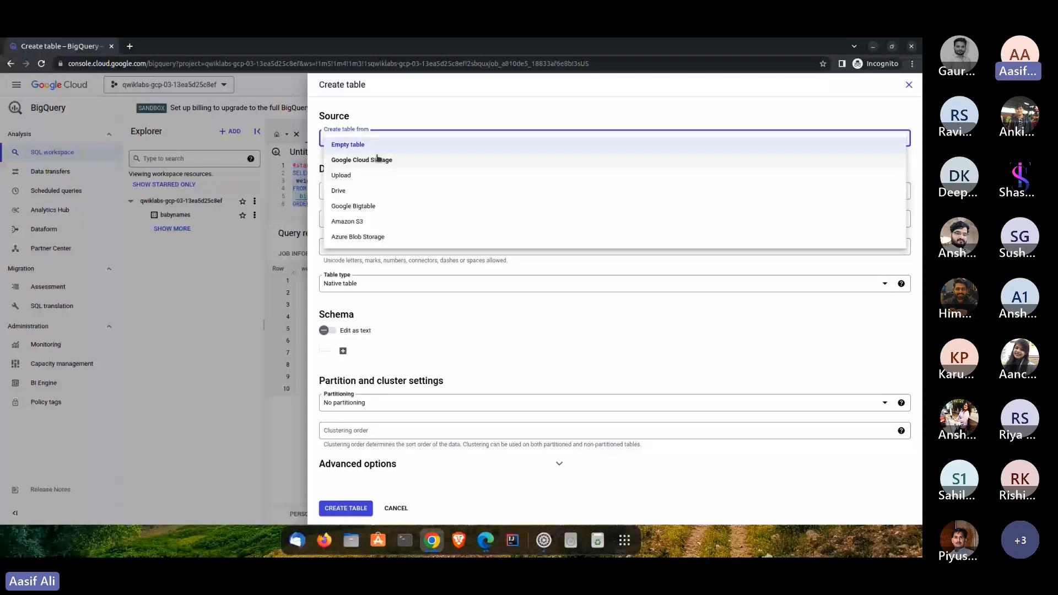
click(378, 159)
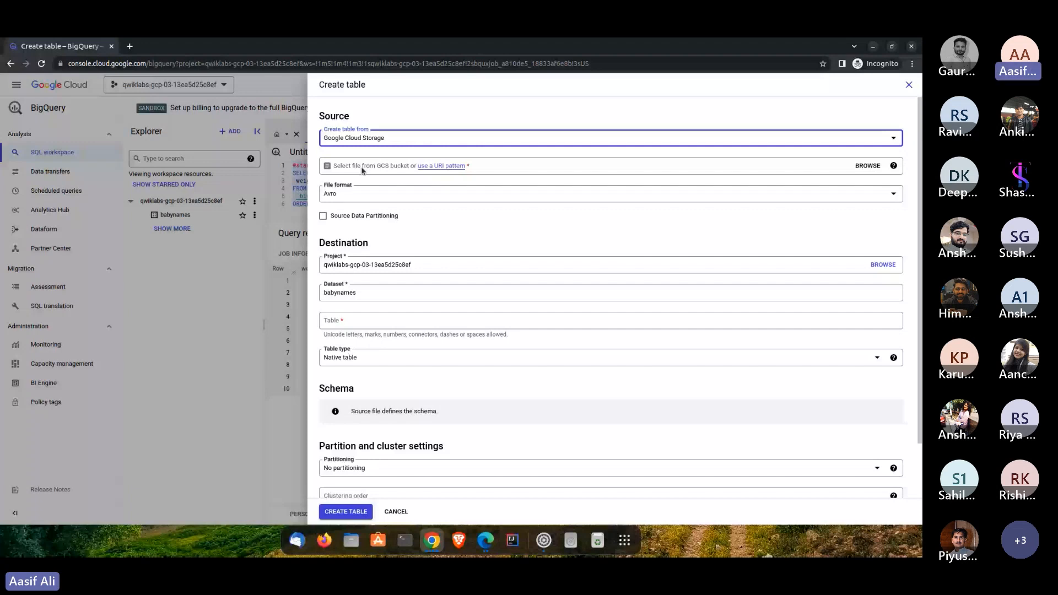
click(867, 166)
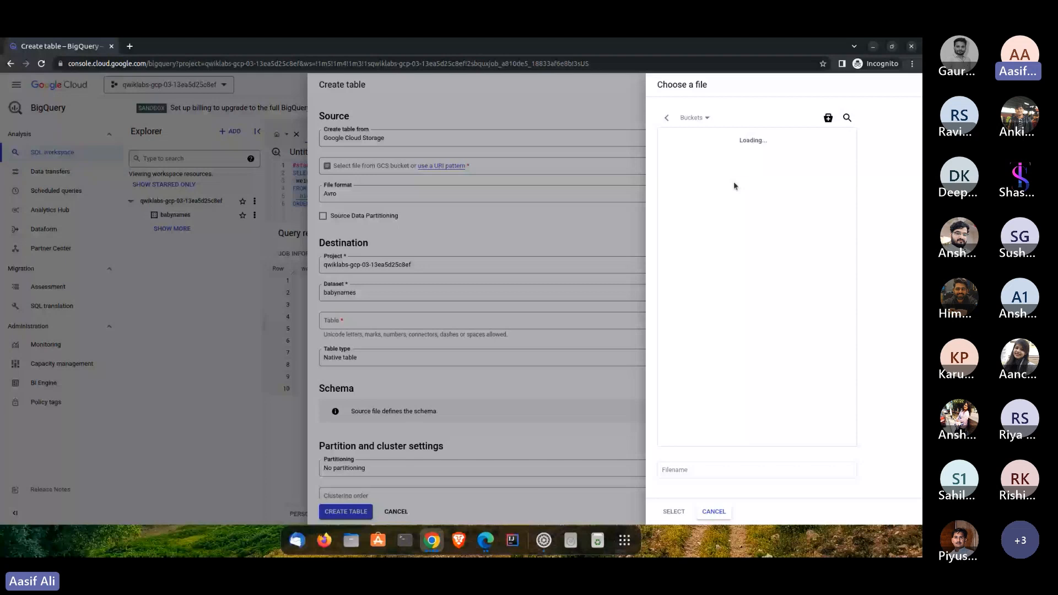
key(Escape)
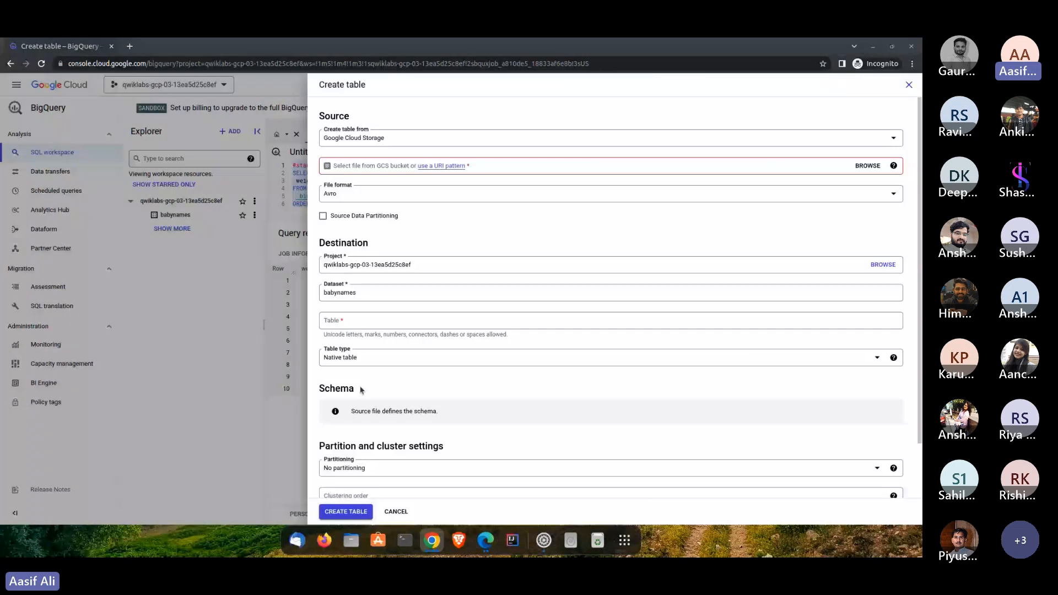
click(882, 166)
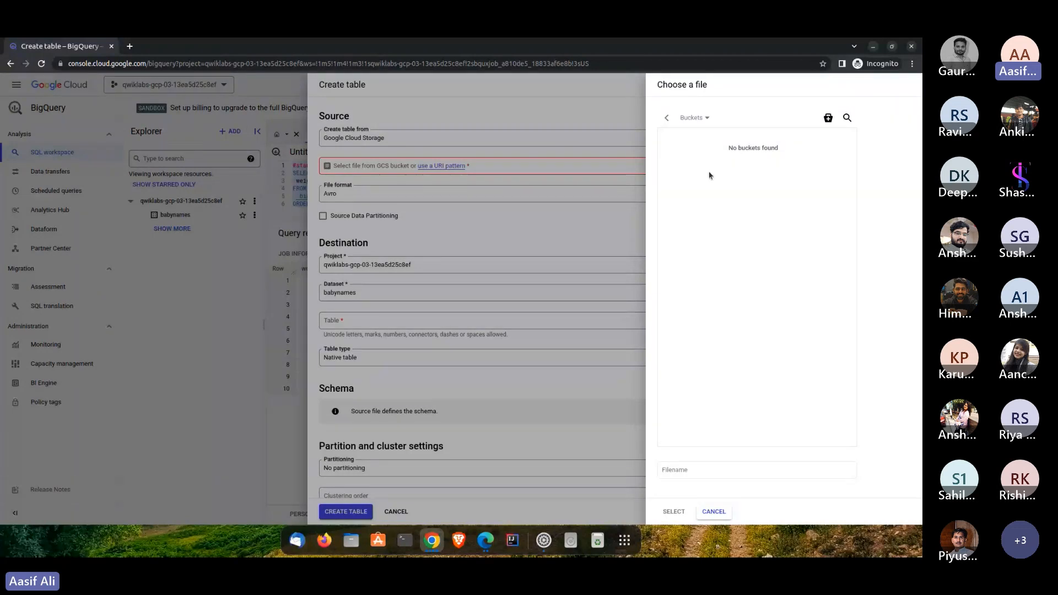
click(714, 512)
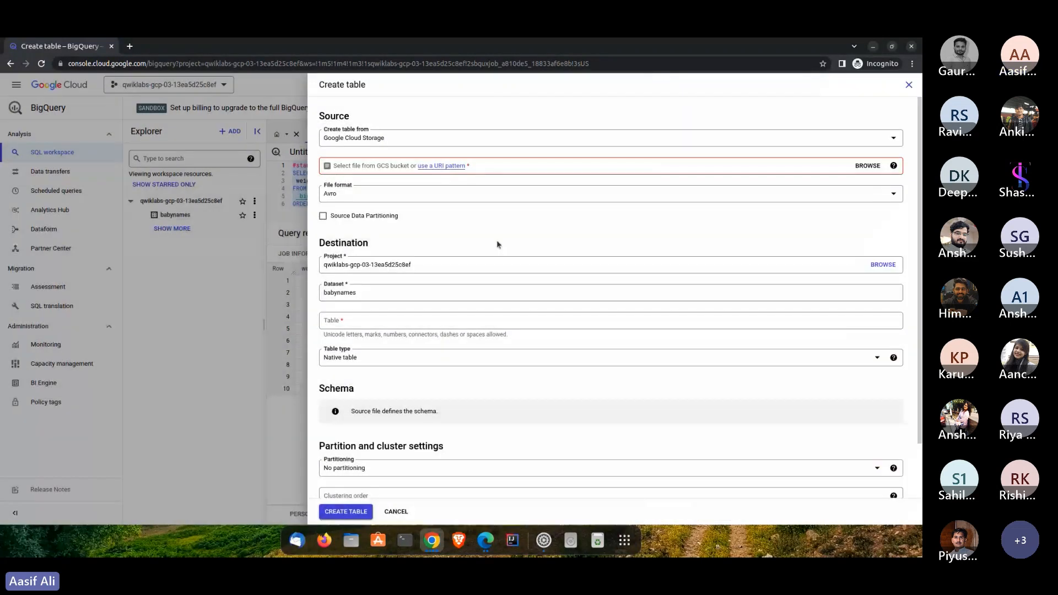
- Set the source file to spls/gsp072/baby-names/yob2014.txt and the file format to CSV
click(399, 171)
text(spls/gsp072/baby-names/yob2014.txt)
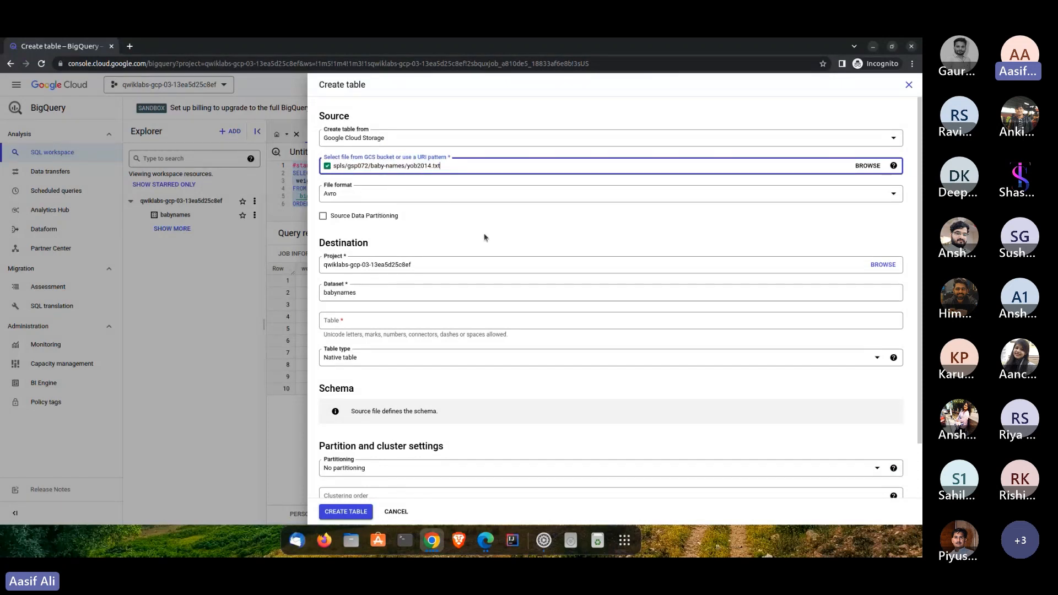
click(481, 196)
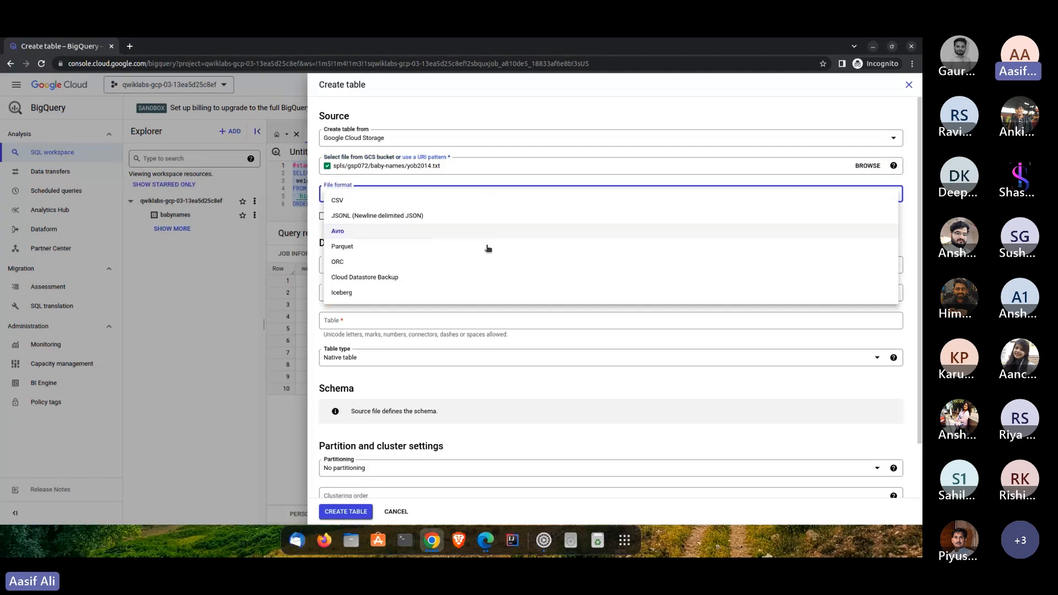
click(441, 201)
- Name the destination table names_2014
scroll(415, 288, down, 2)
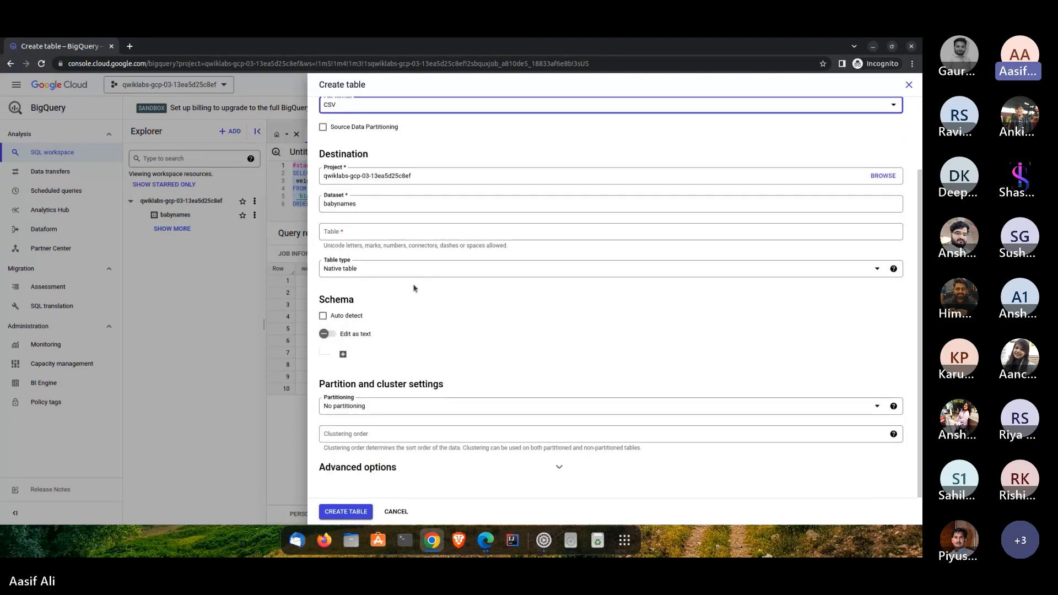
click(385, 233)
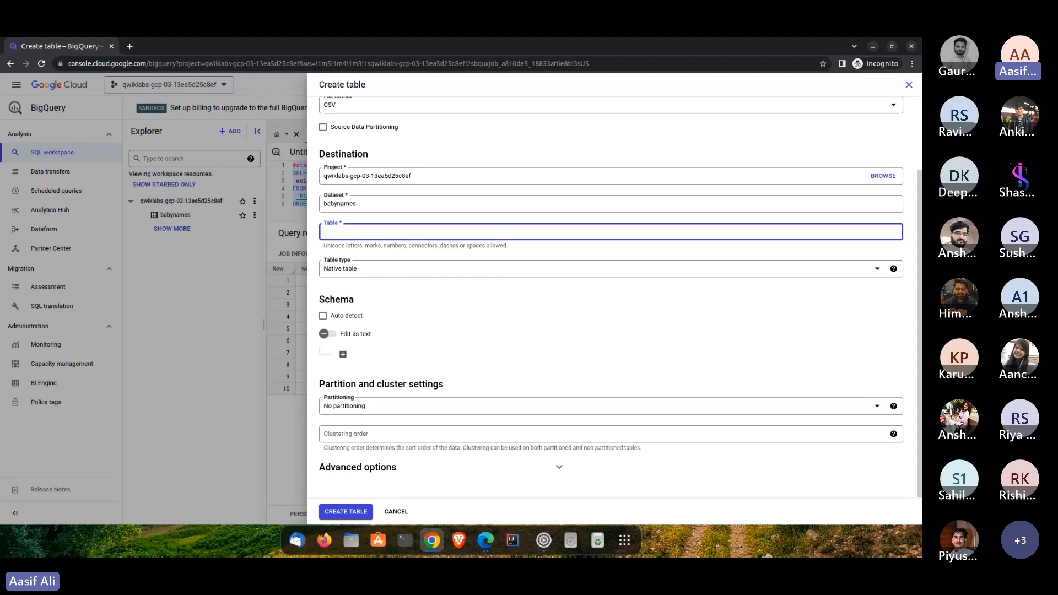
key(alt+Tab)
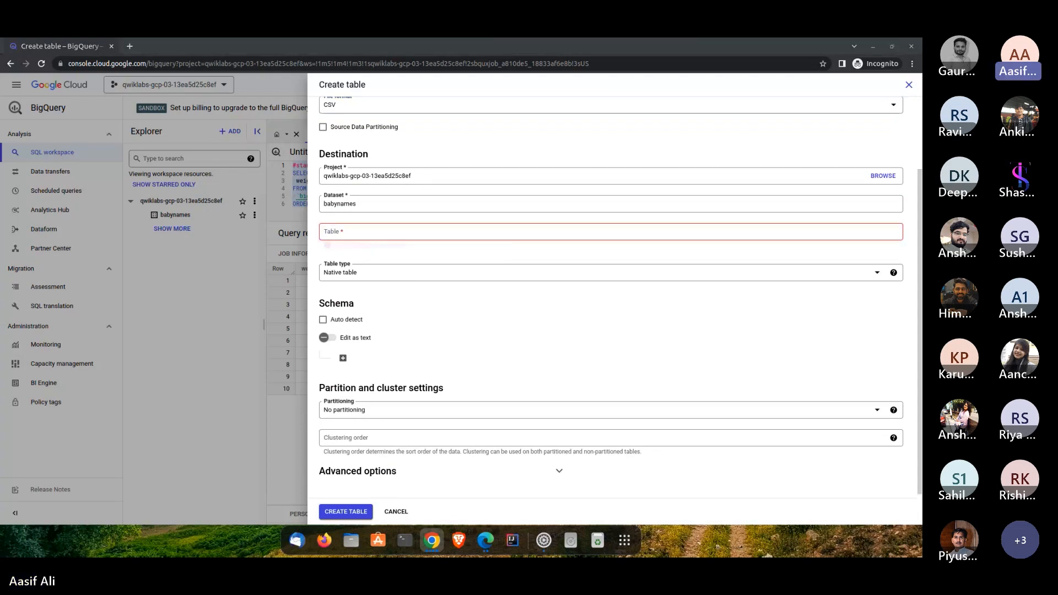
key(alt+Tab)
click(364, 229)
text(names_2014)
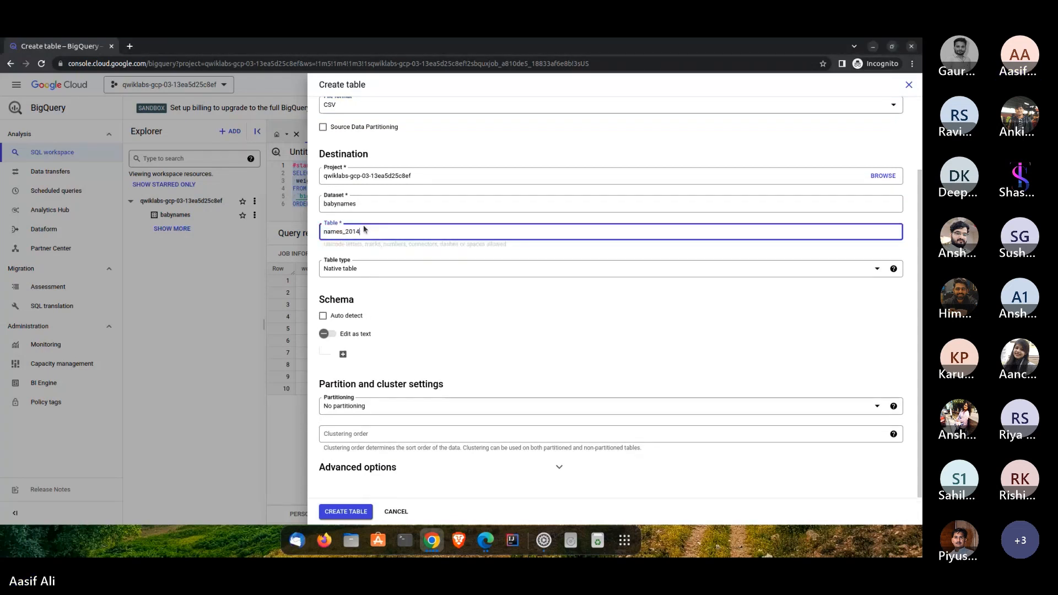
double_click(336, 232)
click(402, 352)
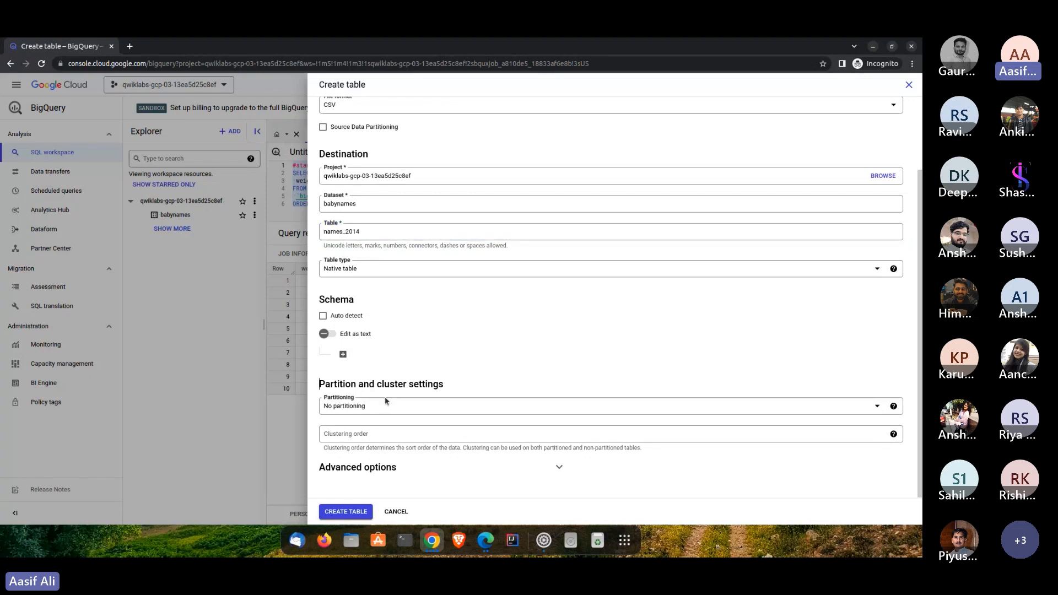
- Examine the available table types and review the source, destination and schema settings of the new table
click(343, 261)
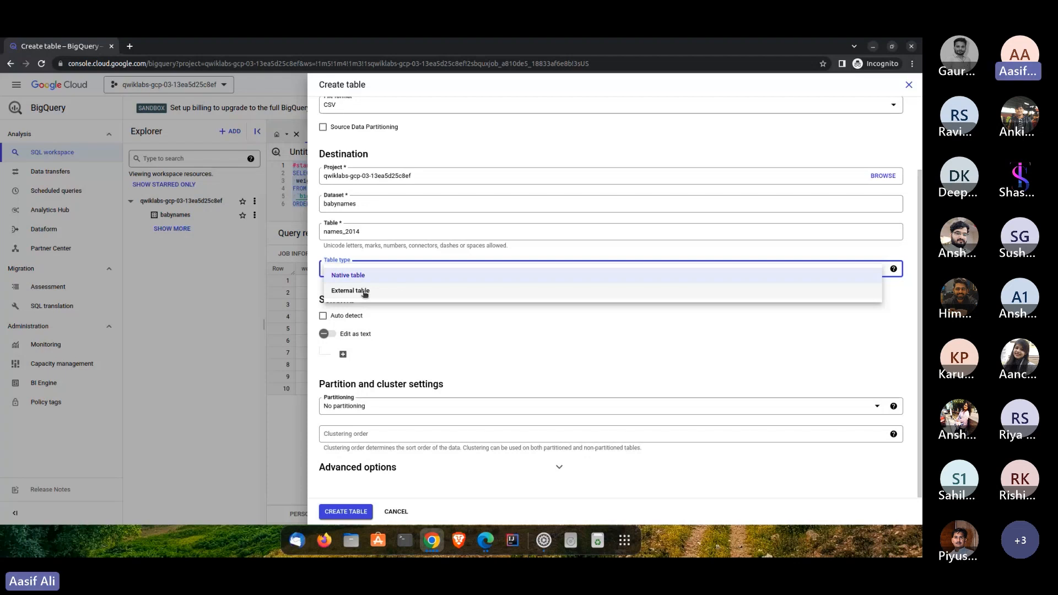
click(393, 316)
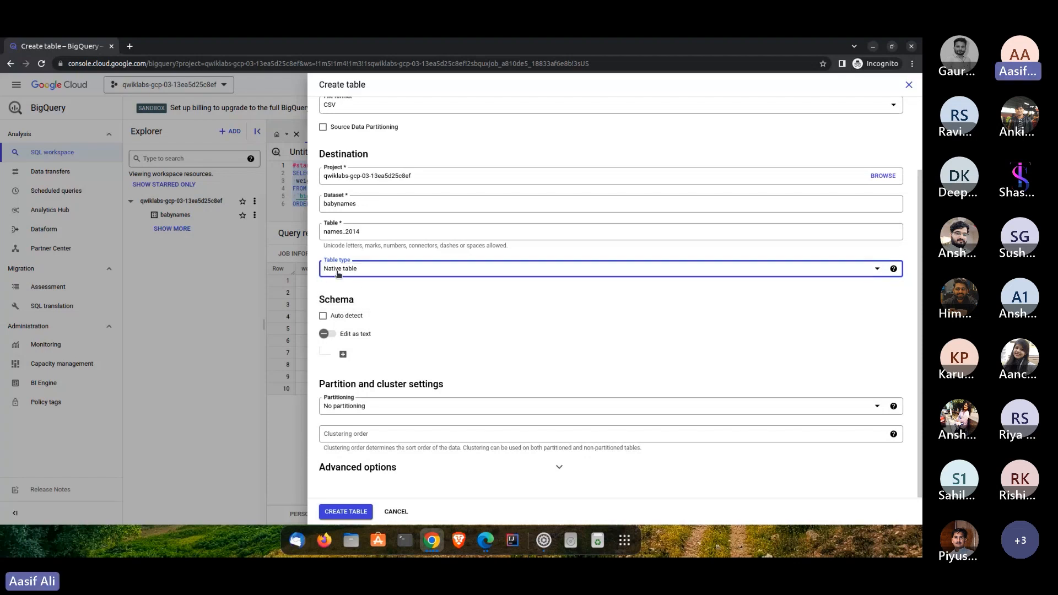
scroll(378, 318, up, 1)
scroll(376, 320, down, 1)
scroll(347, 332, up, 1)
scroll(346, 333, down, 1)
scroll(368, 301, up, 1)
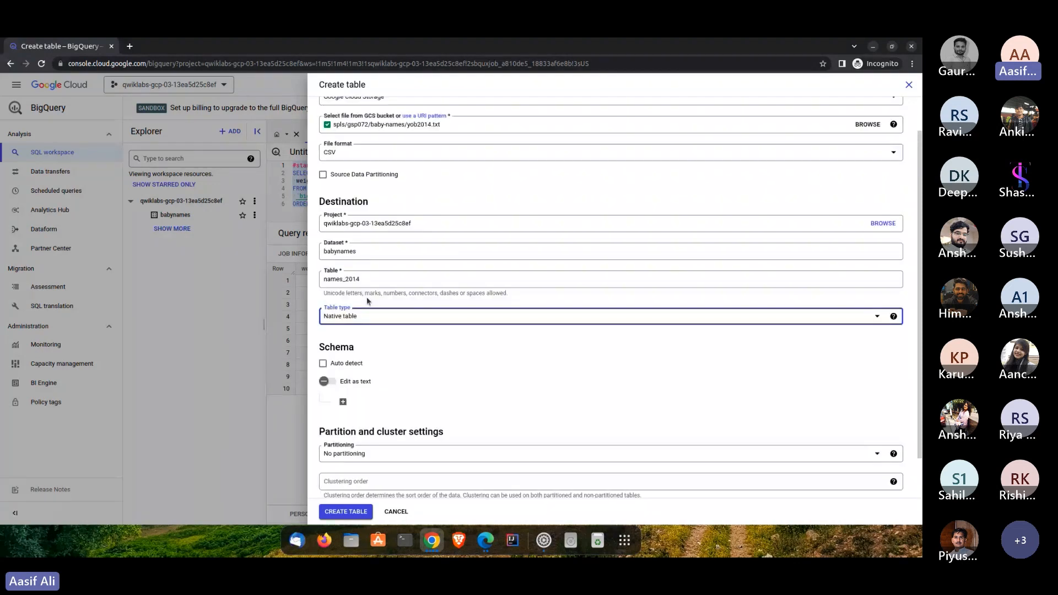
scroll(366, 297, down, 1)
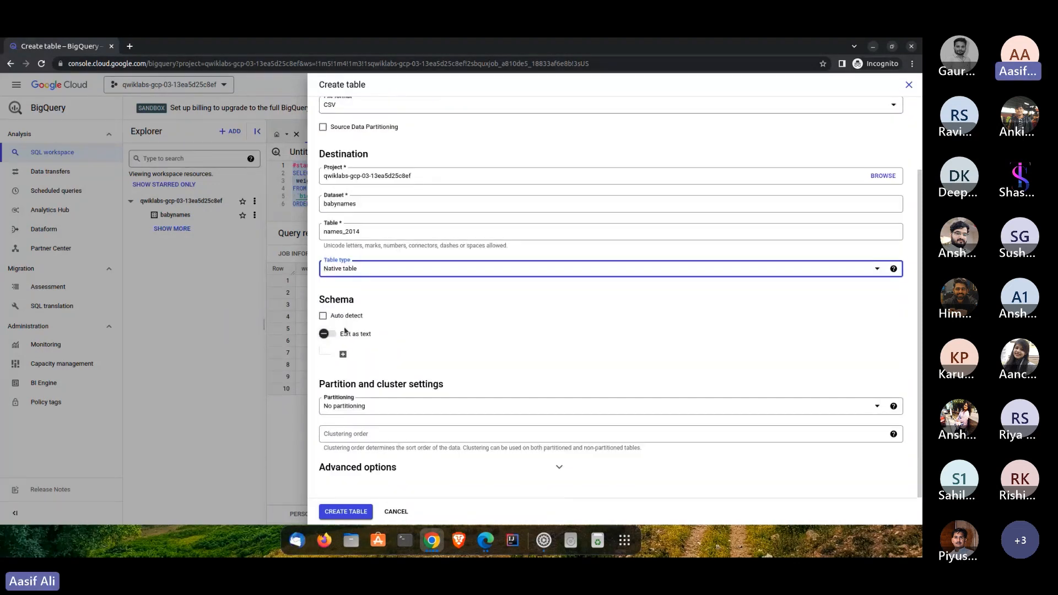
- Add a STRING schema field named id and look over its mode options
click(344, 356)
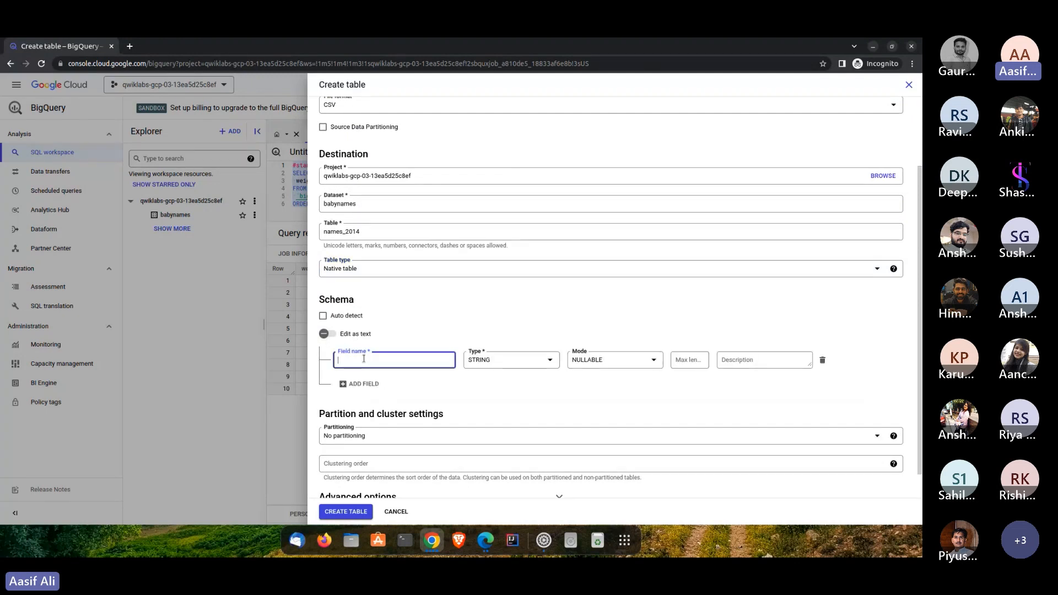
text(id)
click(612, 361)
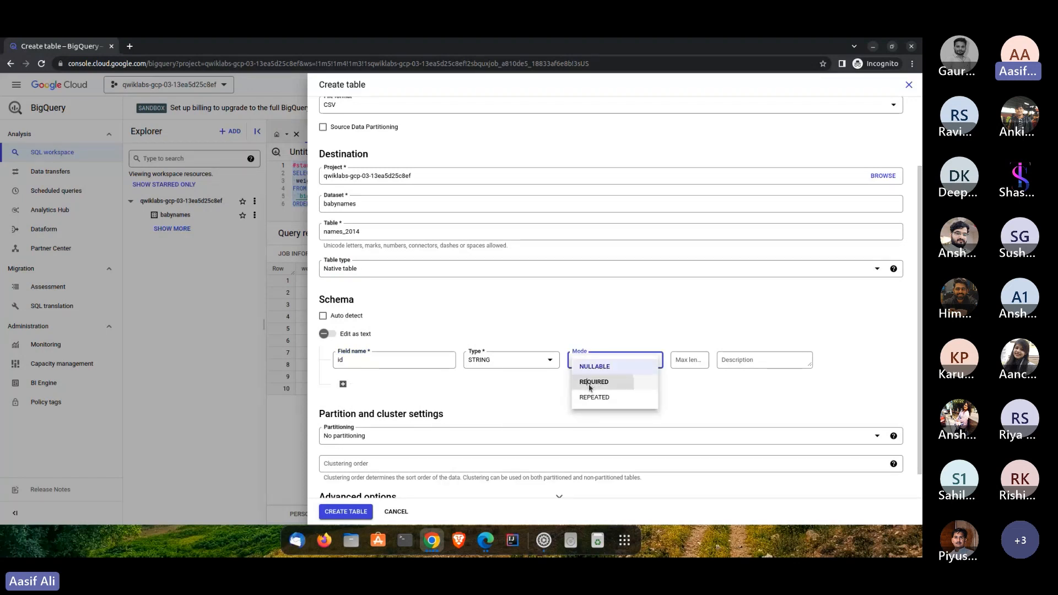
click(433, 378)
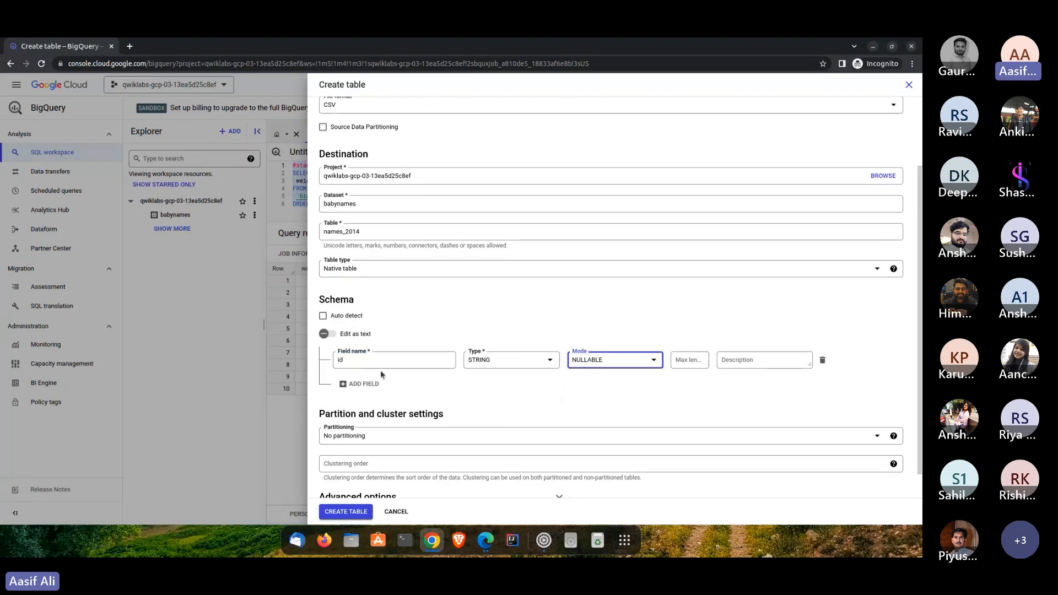
- Define the schema as text with name:string,gender:string,count:integer and create the table
click(329, 336)
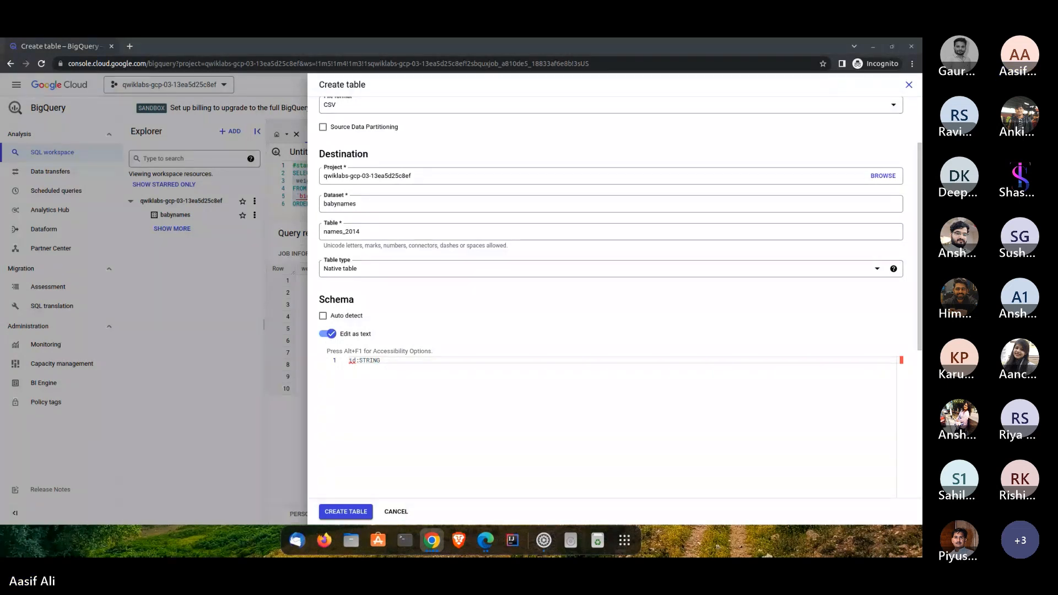
click(390, 362)
key(ctrl+a)
text(name:string,gender:string,count:integer)
scroll(394, 342, down, 2)
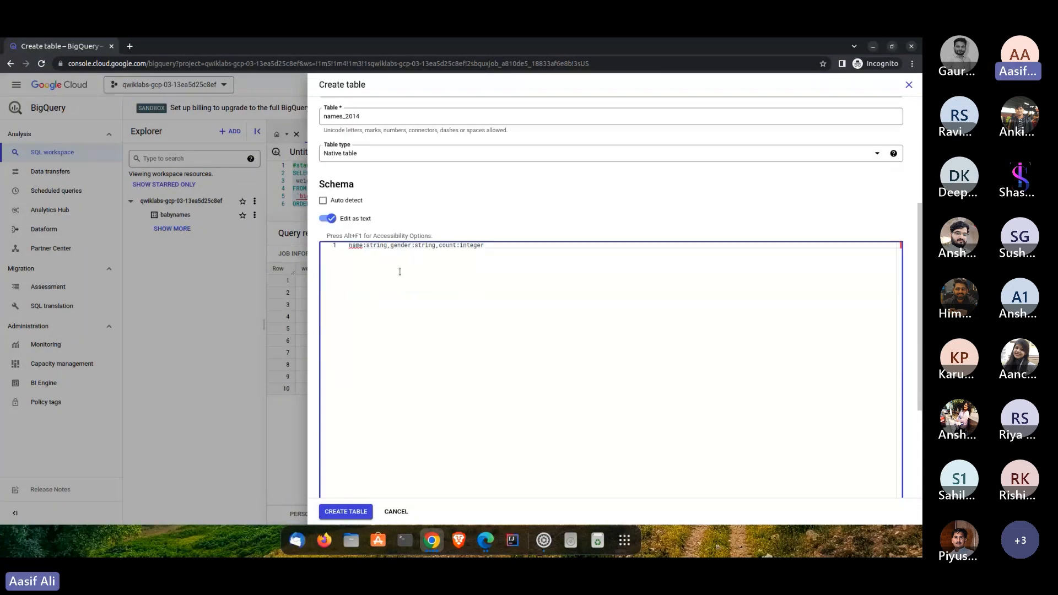
click(381, 246)
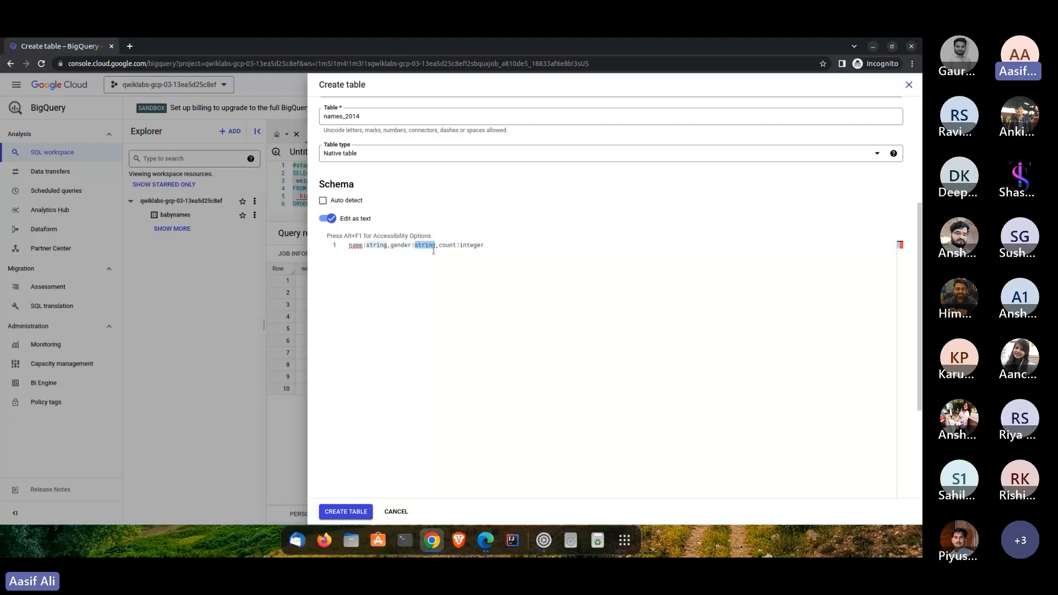
double_click(472, 246)
click(345, 512)
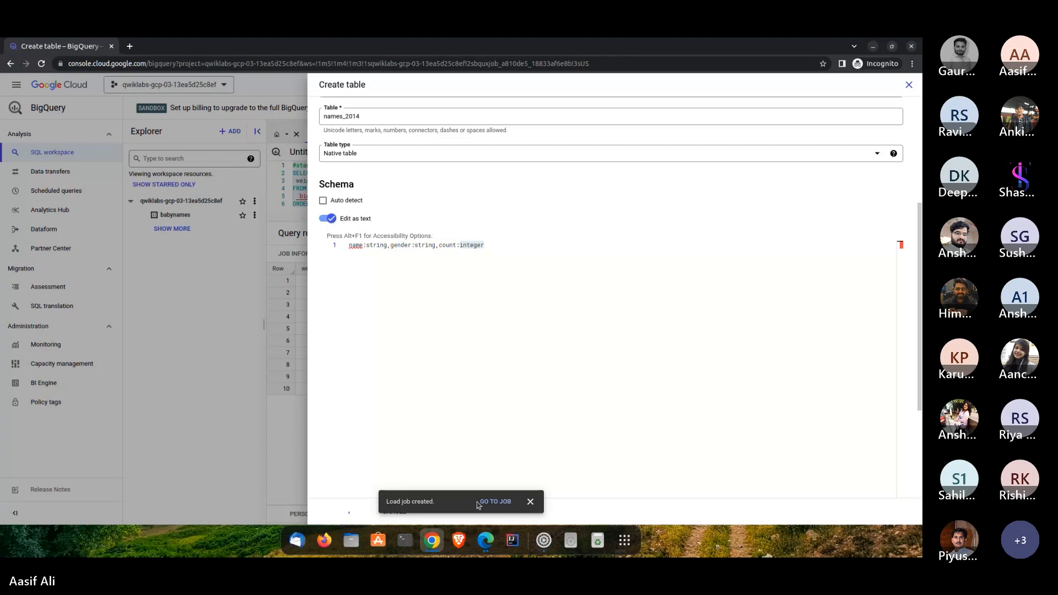
click(530, 501)
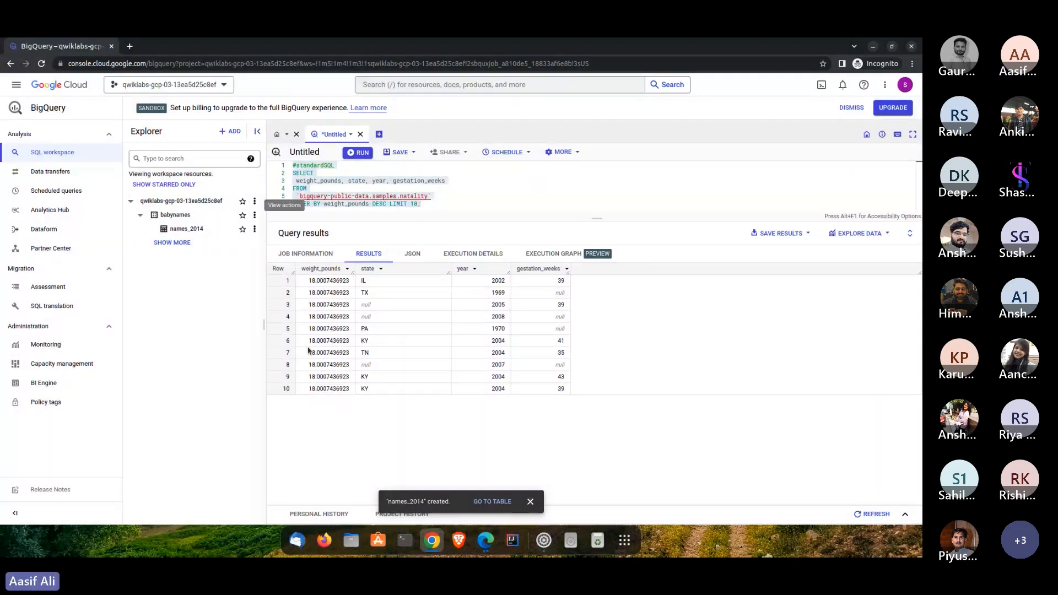
- Open the names_2014 table and preview its rows, checking the schema and total row count
click(189, 230)
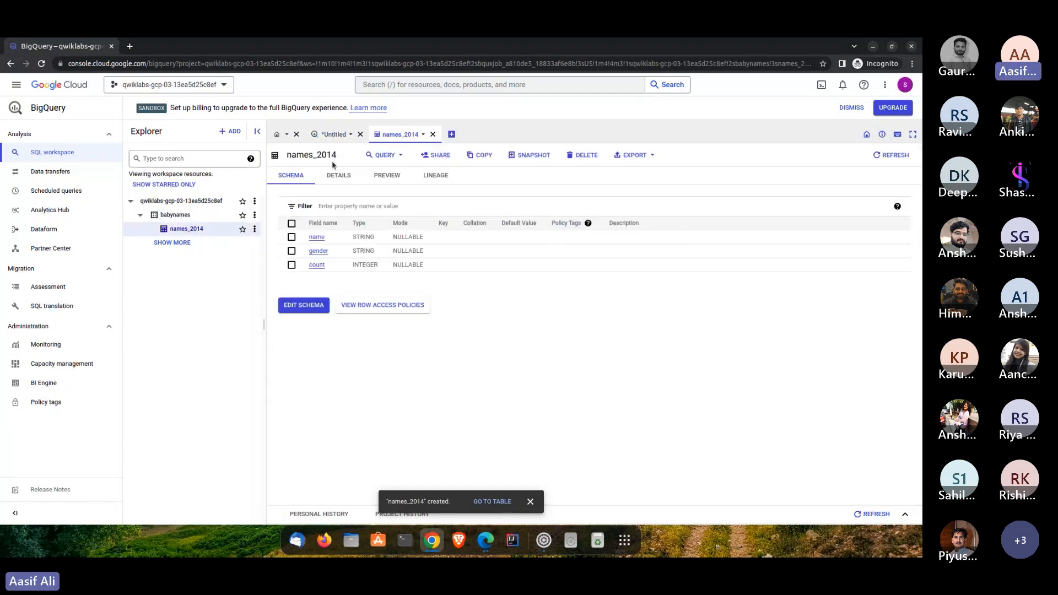
click(392, 177)
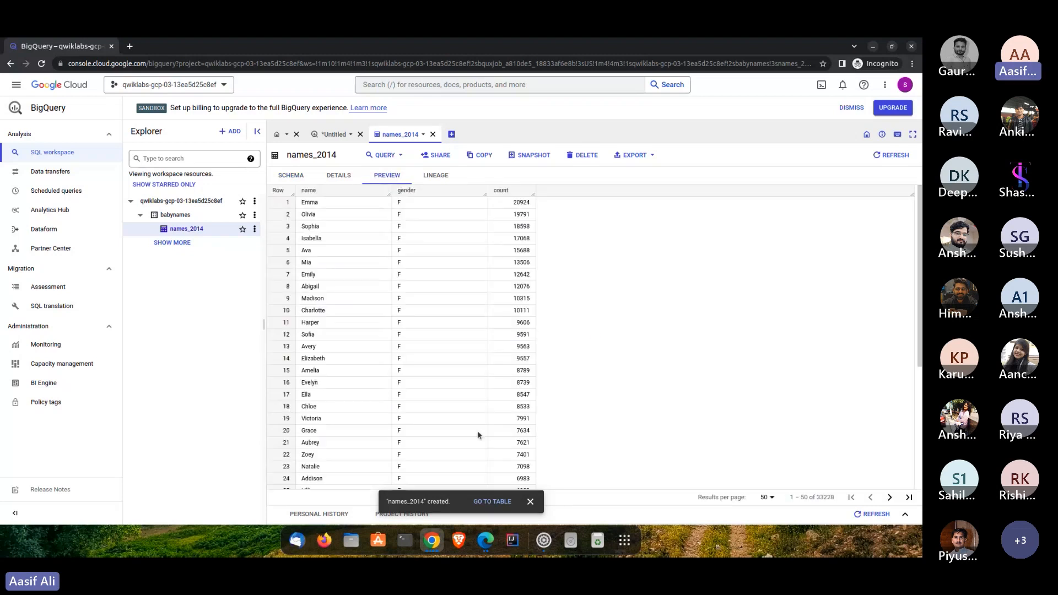
click(530, 501)
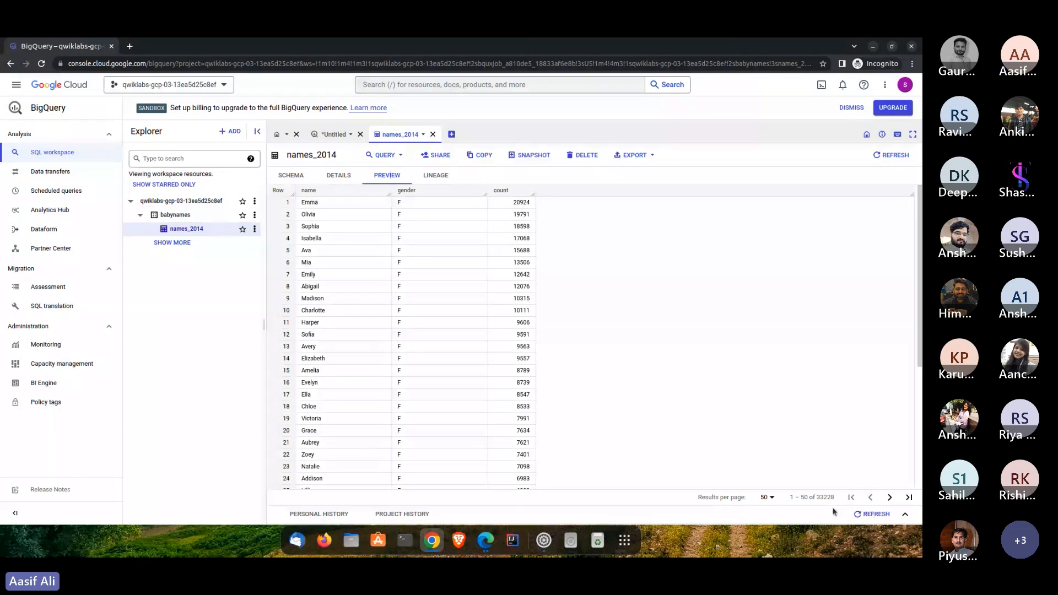
drag(835, 498, 811, 497)
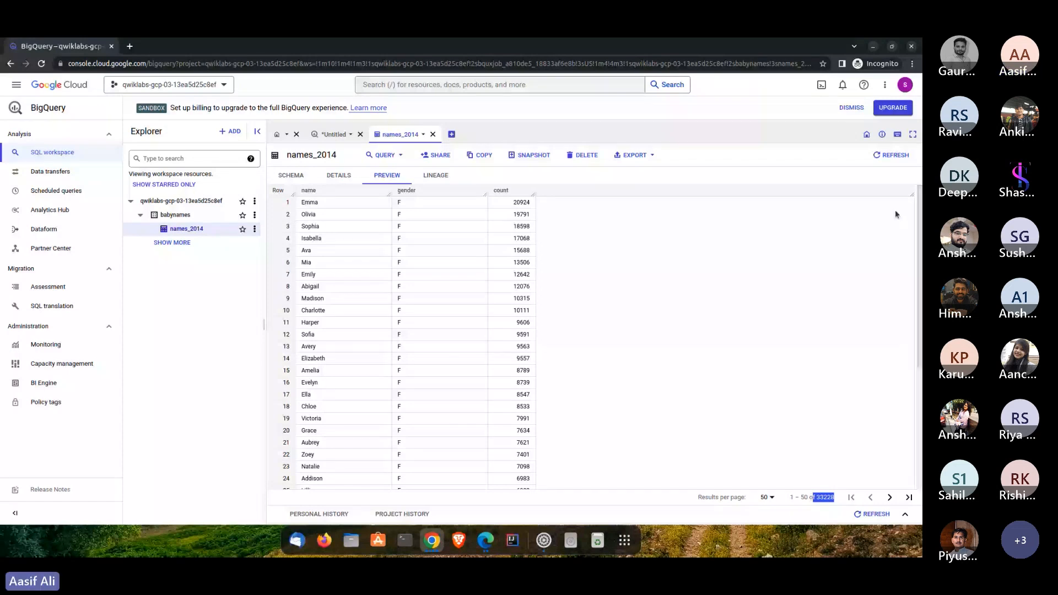
scroll(895, 214, down, 3)
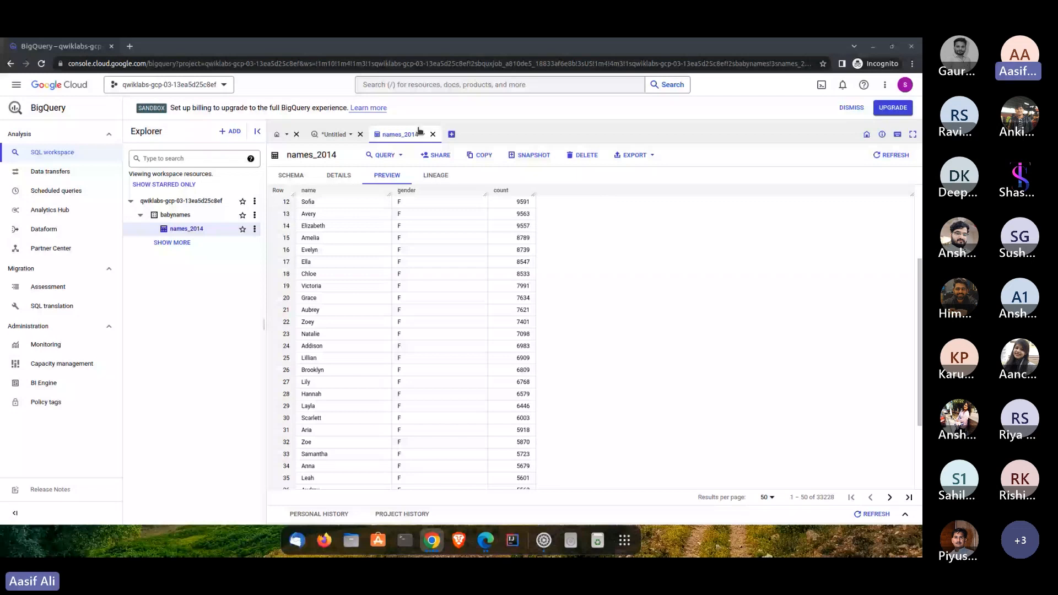
- Enter a new query selecting name and count from babynames.names_2014 where gender = 'M', ordered by count descending, limit 5
click(451, 134)
text(#standardSQL SELECT   name, count FROM   `babynames.names_2014` WHERE   gender = 'M' ORDER BY count DESC LIMIT 5;)
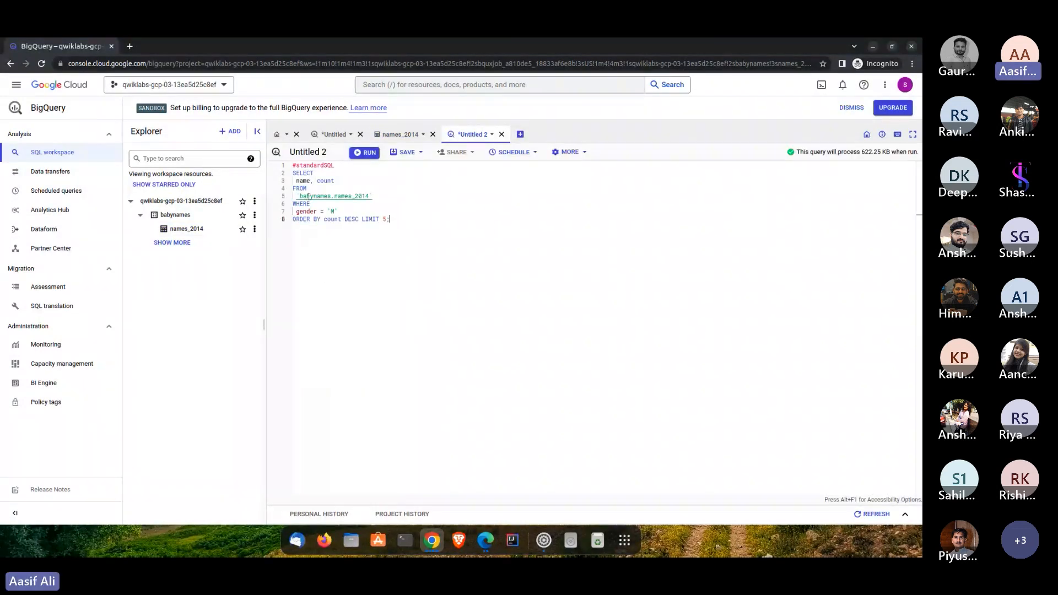
drag(296, 181, 334, 182)
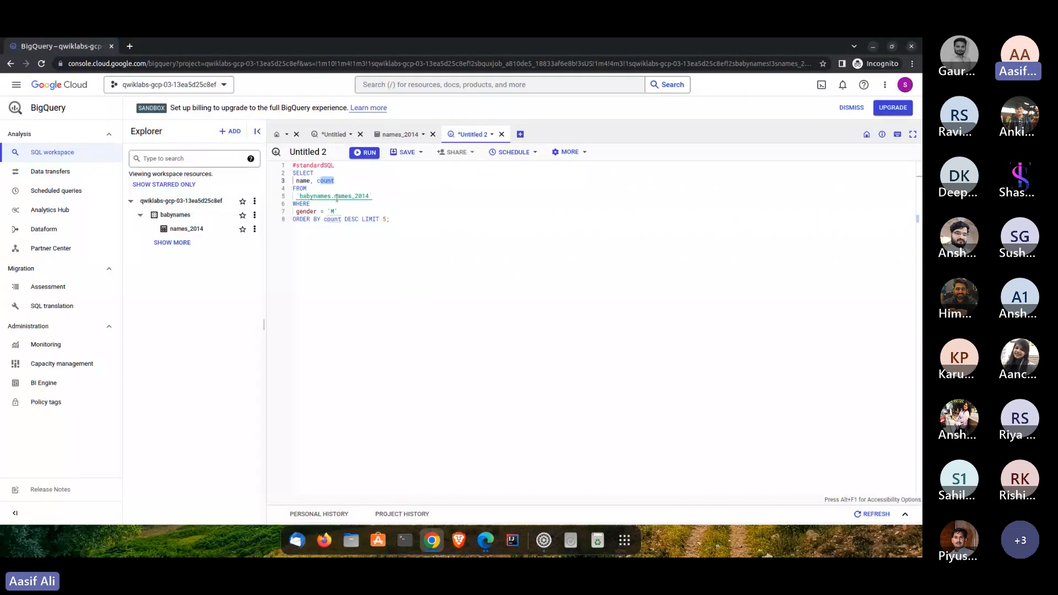
- Check the query's table reference and gender filter, and try misspelling the LIMIT keyword as LIT to test the query validator
double_click(367, 196)
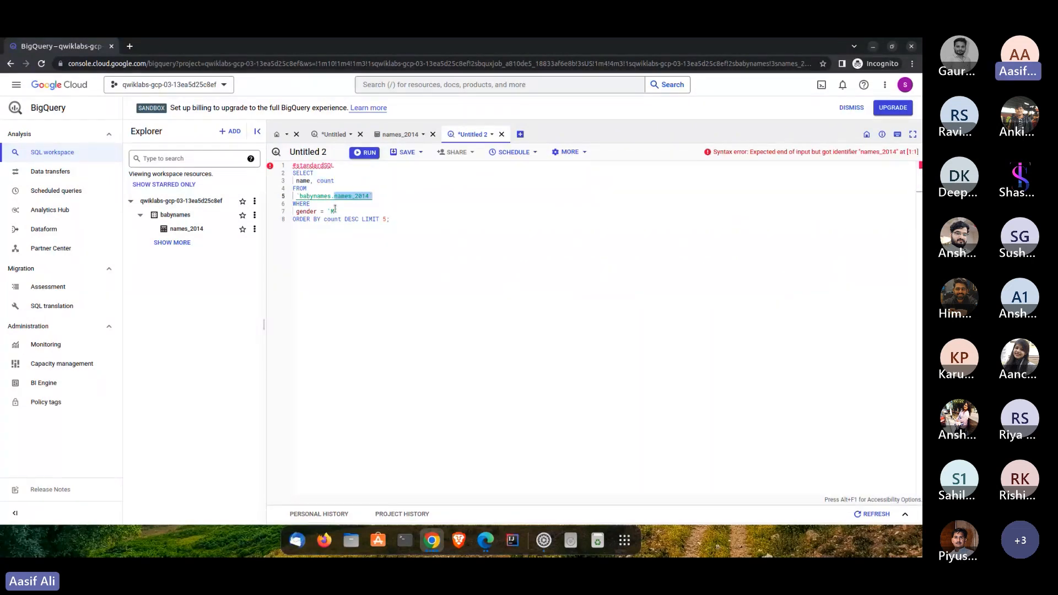
double_click(333, 211)
click(391, 220)
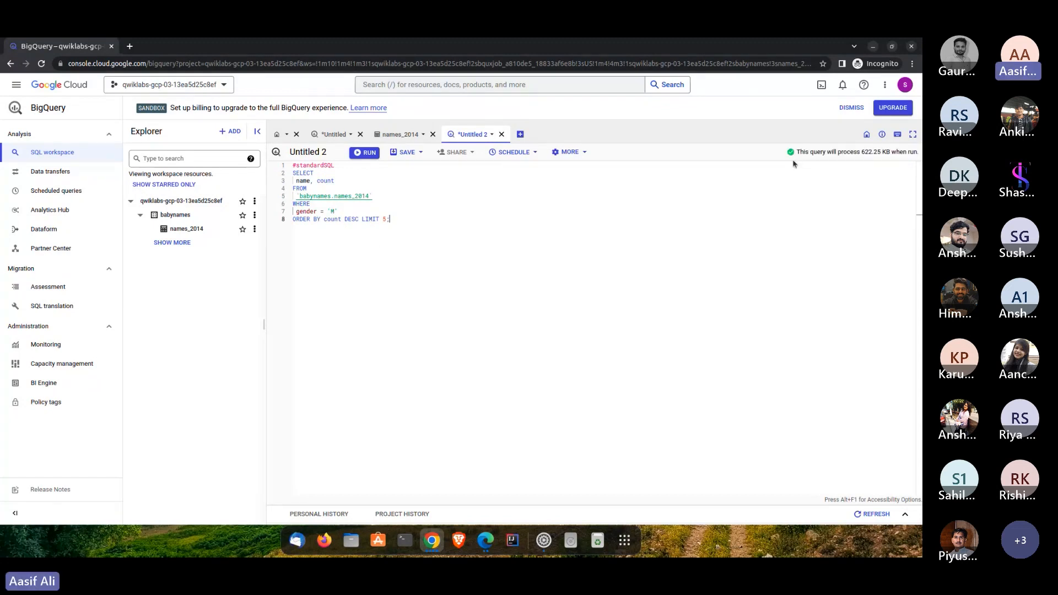
double_click(370, 219)
click(372, 219)
key(BackSpace)
key(BackSpace)
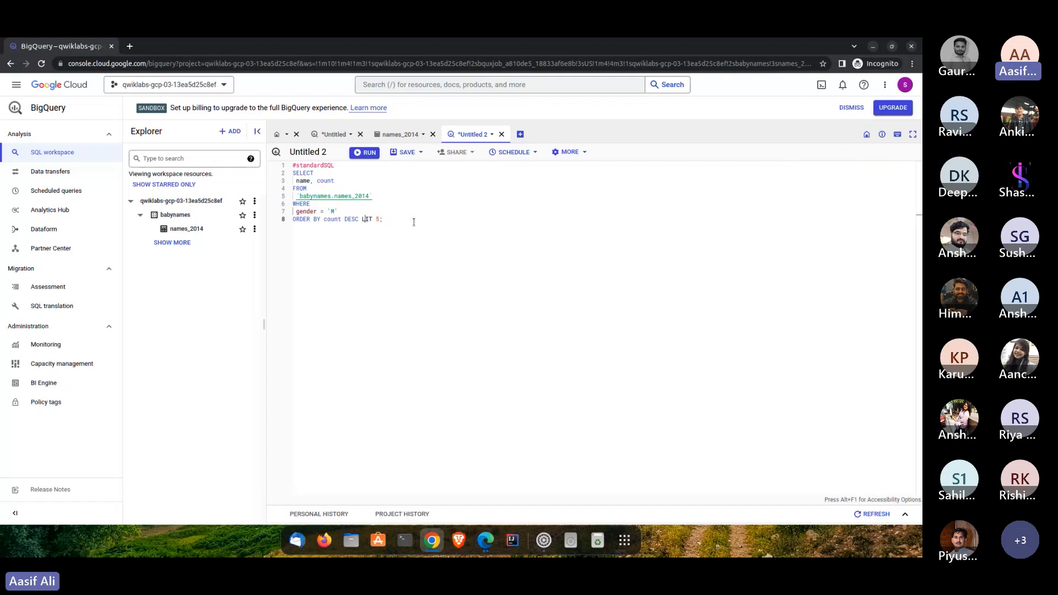
click(417, 259)
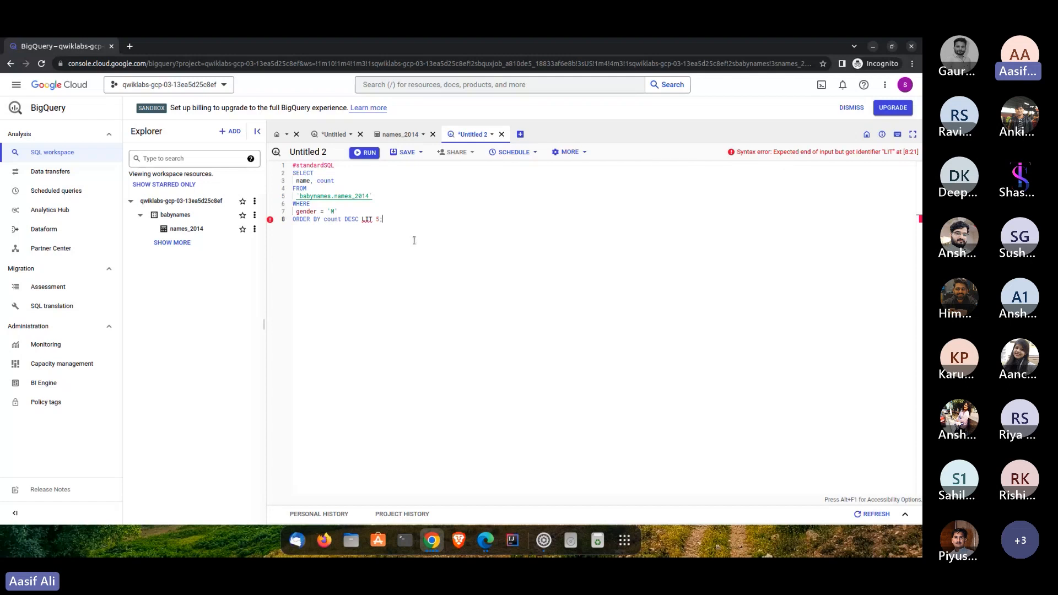
- Replace the misspelled query with the original babynames.names_2014 query for the five highest-count male names and run it
key(ctrl+a)
key(Delete)
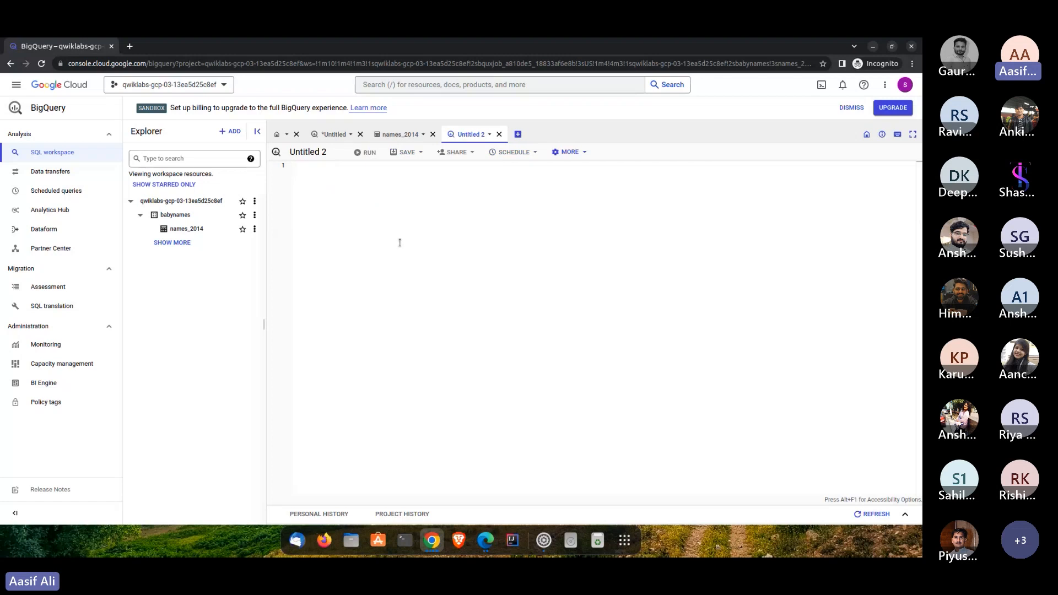
text(#standardSQL SELECT  name, count FROM  `babynames.names_2014` WHERE  gender = 'M' ORDER BY count DESC LIMIT 5;)
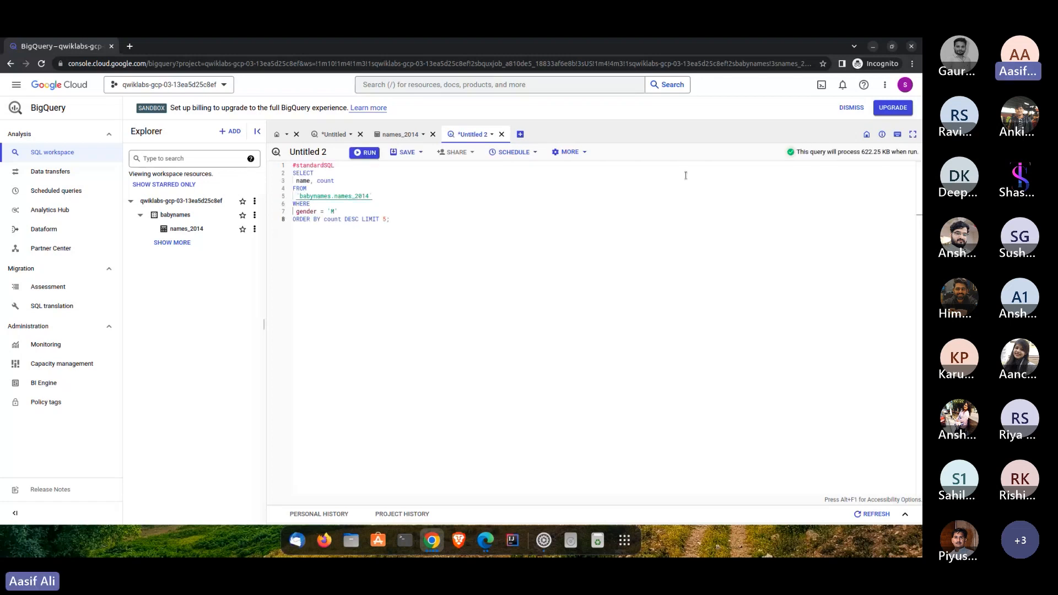
key(ctrl+Return)
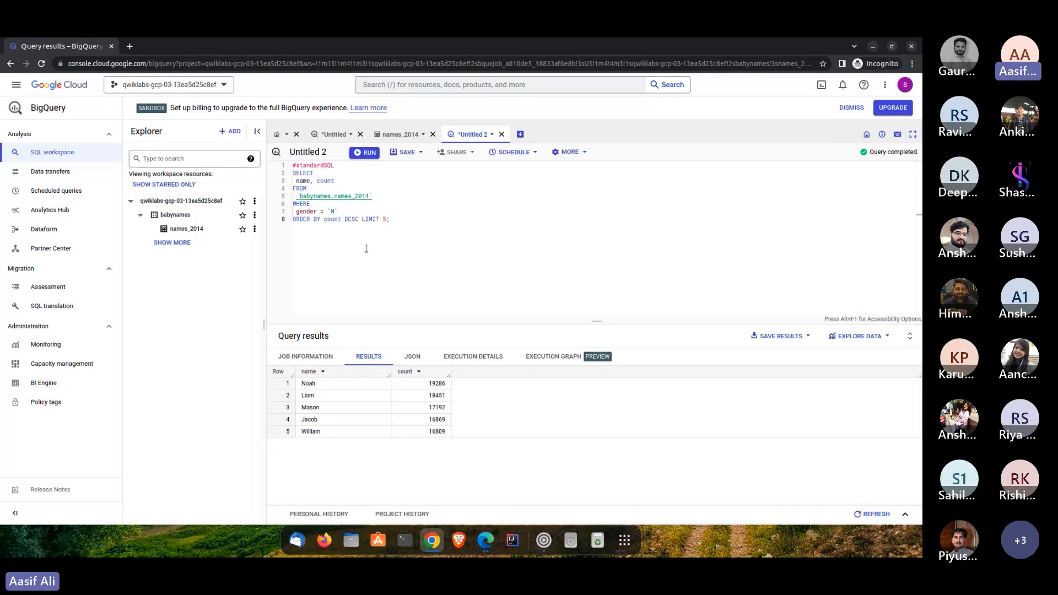
drag(408, 237, 283, 165)
click(363, 275)
drag(261, 248, 262, 251)
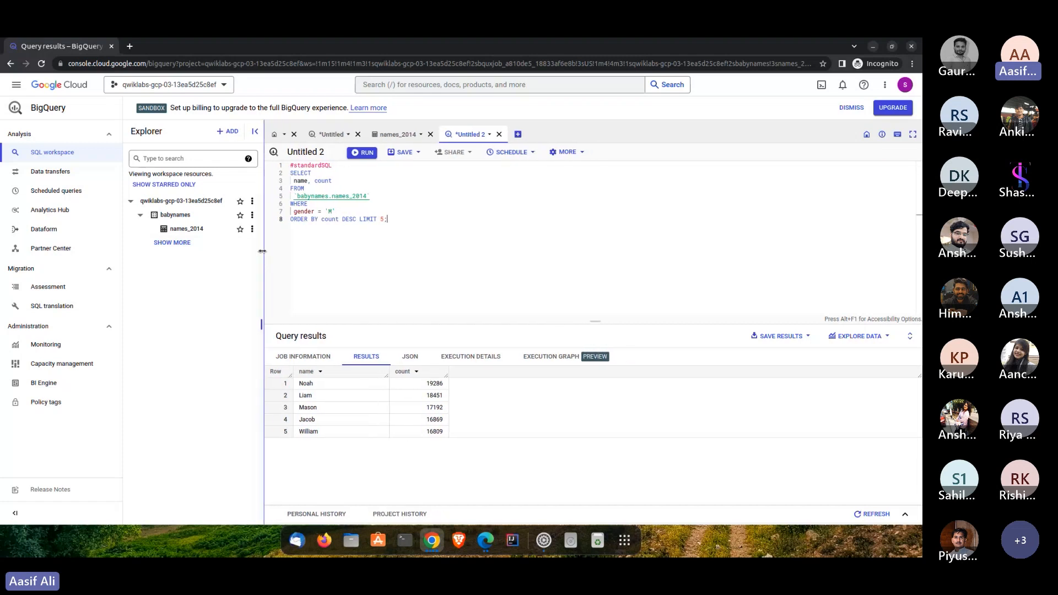
- Collapse the babynames dataset, look through the sources for adding data and open Public Datasets
click(140, 216)
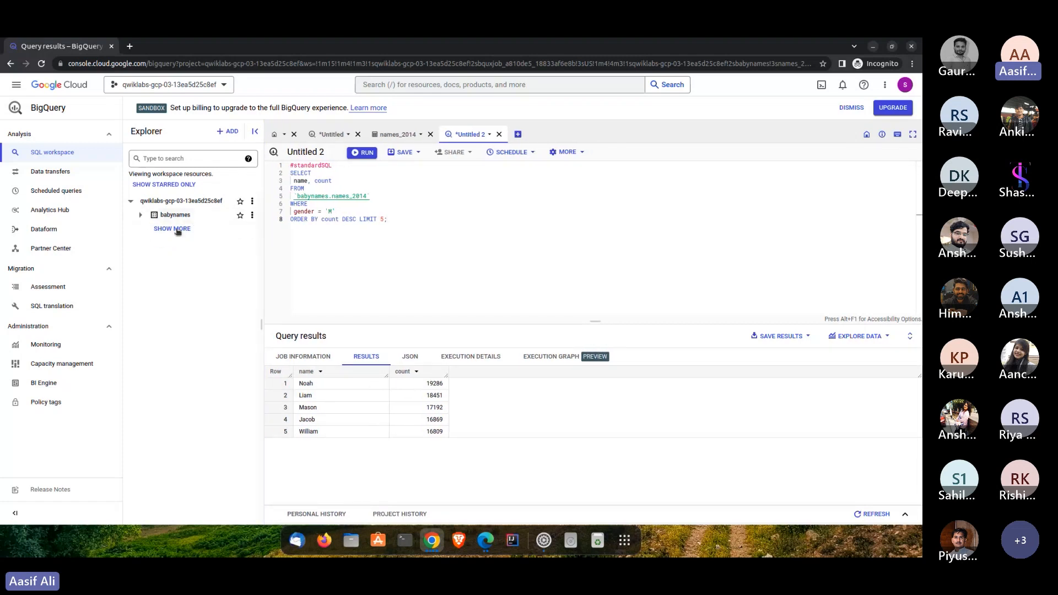
click(227, 132)
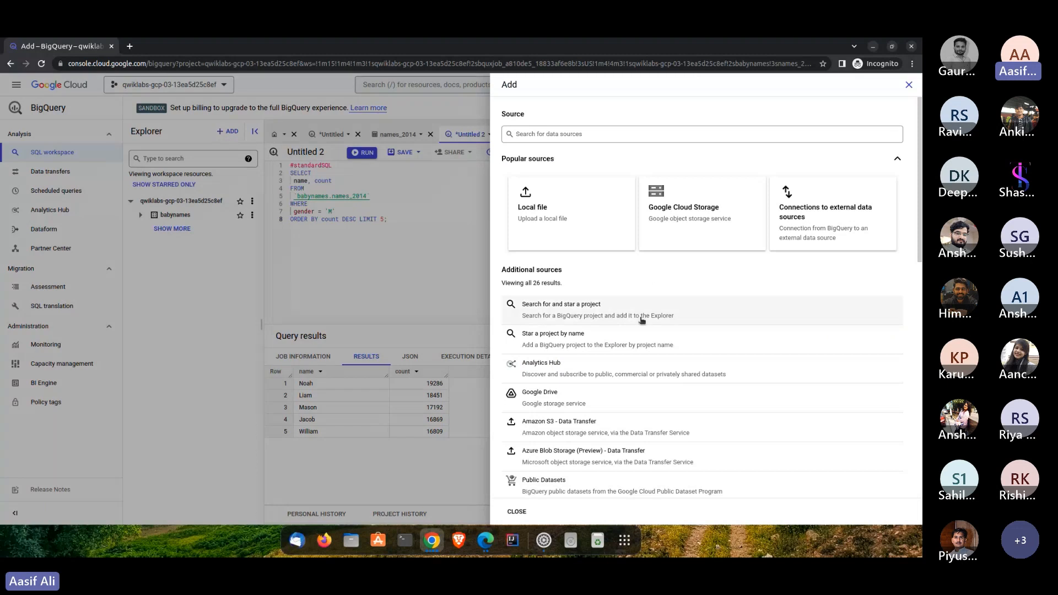
scroll(524, 341, down, 1)
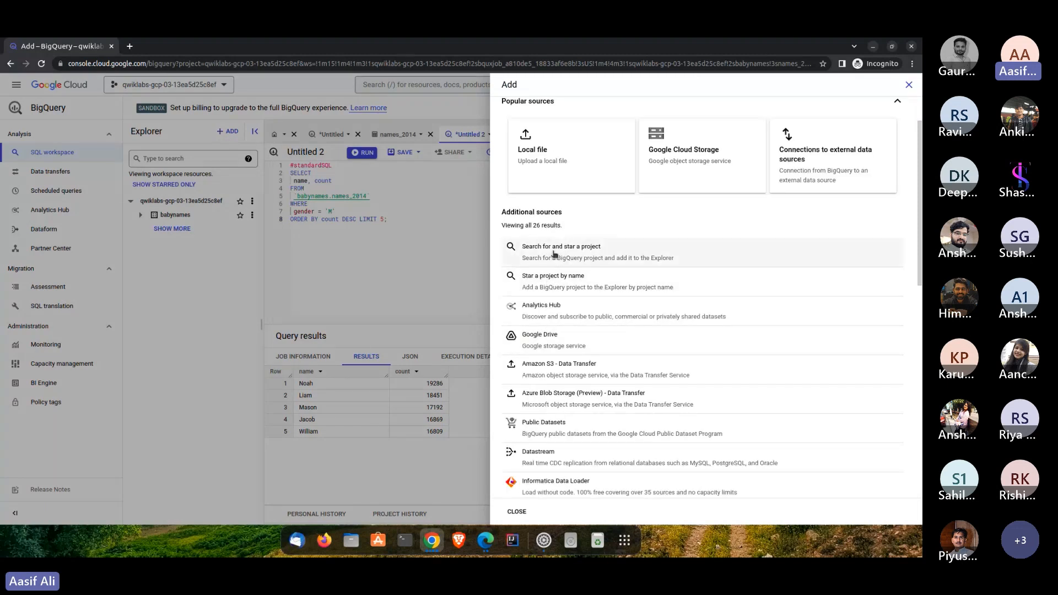
scroll(555, 253, down, 2)
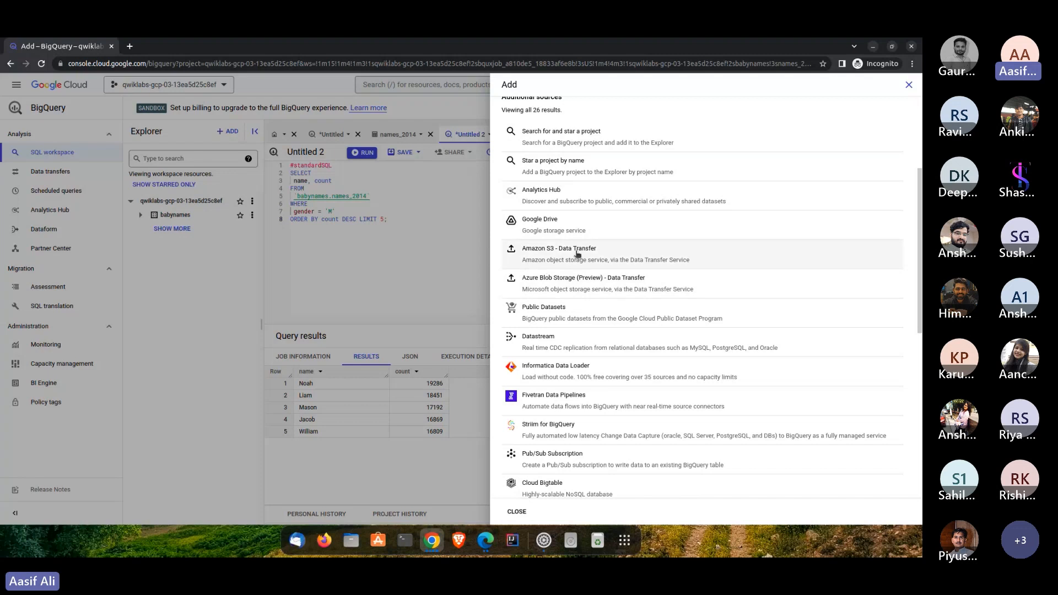
scroll(546, 278, down, 4)
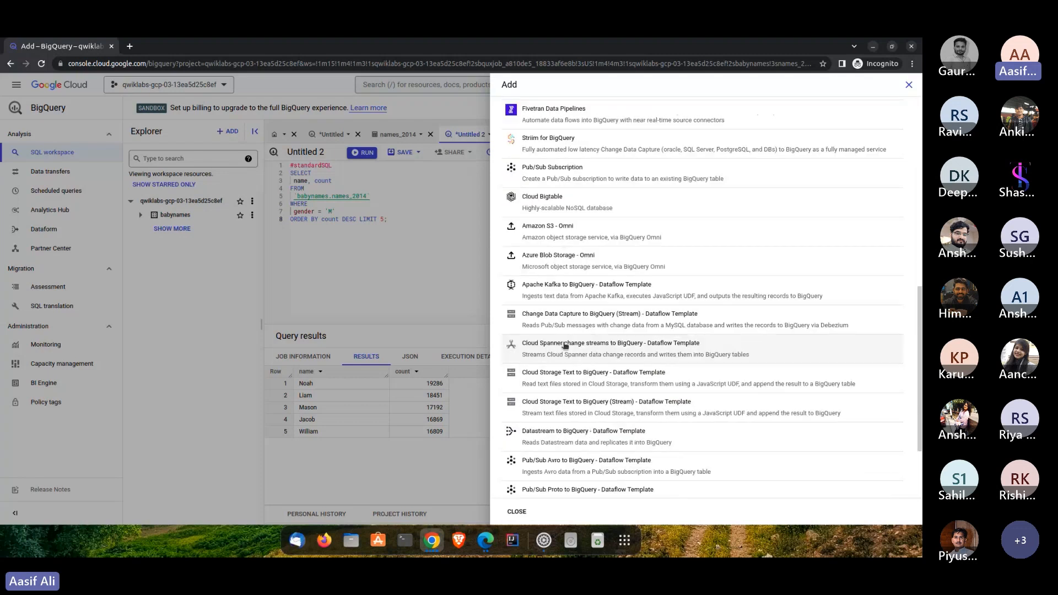
scroll(548, 331, up, 5)
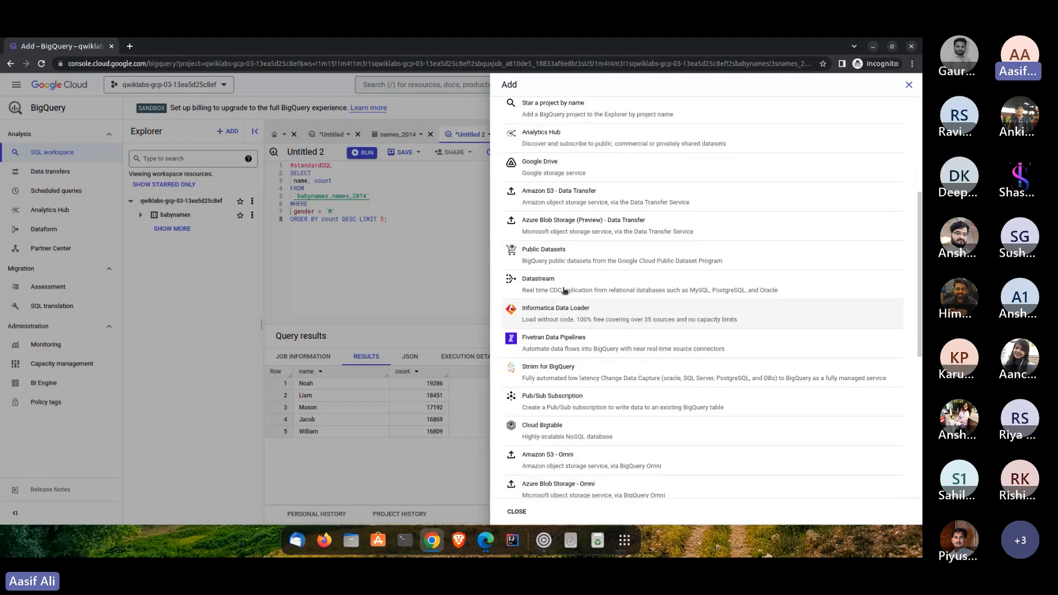
click(545, 259)
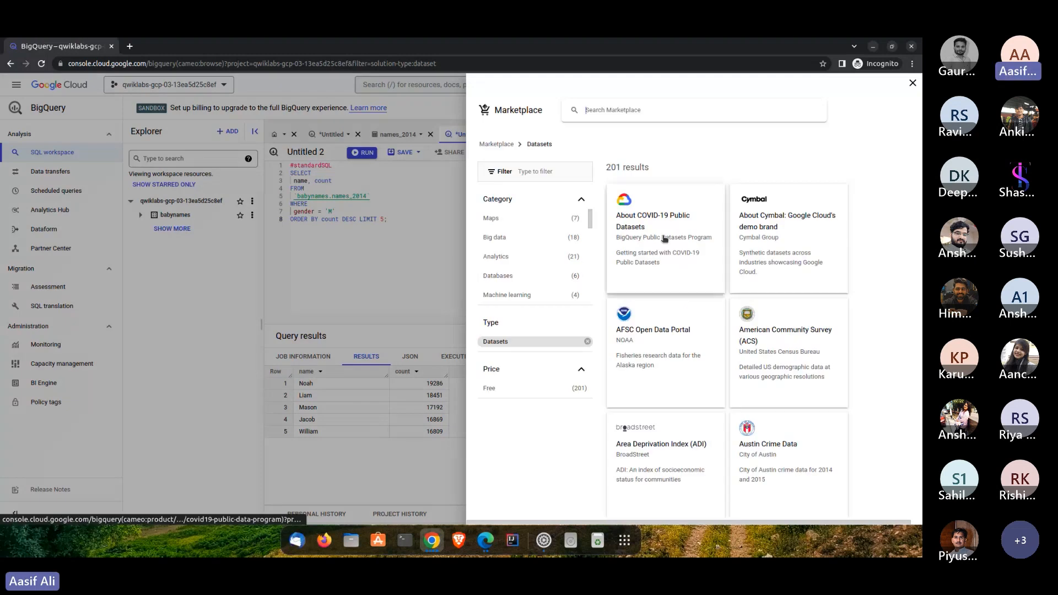
- Browse the Marketplace datasets, open the About COVID-19 Public Datasets product and view its dataset
scroll(645, 358, down, 5)
scroll(646, 362, down, 15)
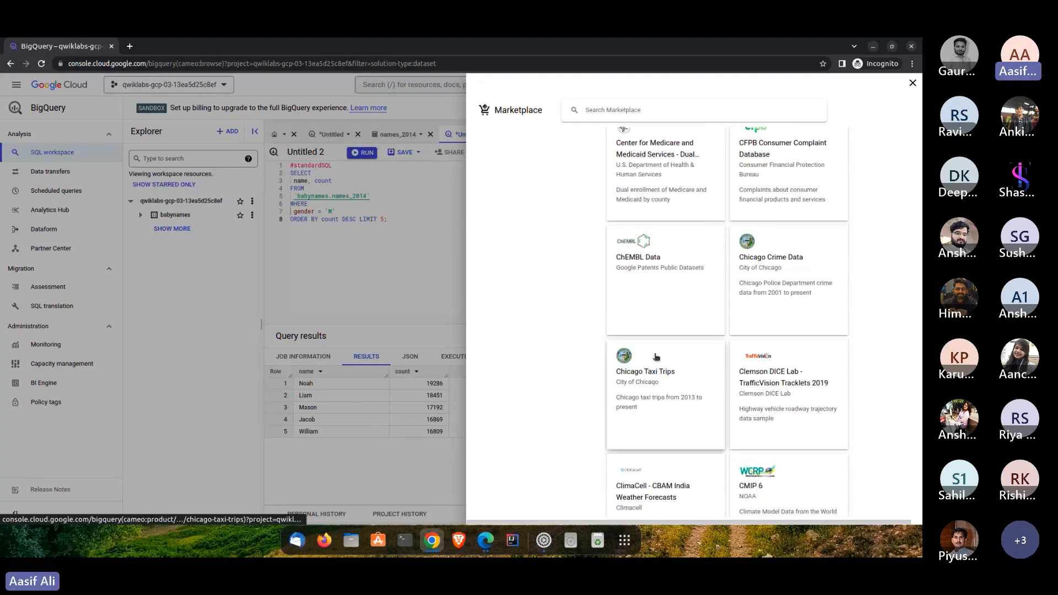
scroll(655, 356, down, 10)
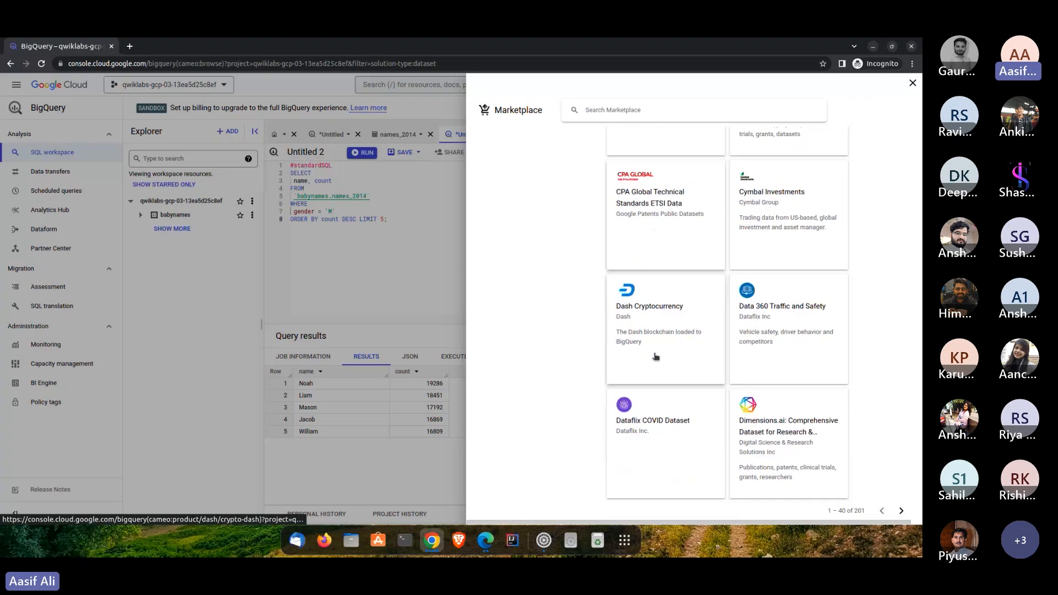
scroll(725, 398, up, 15)
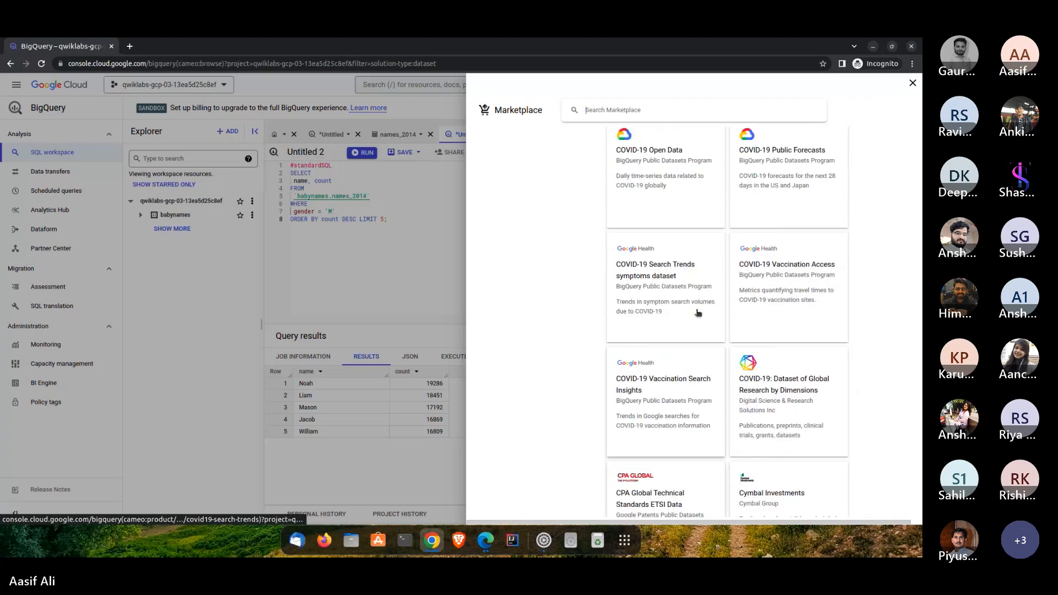
scroll(700, 297, up, 15)
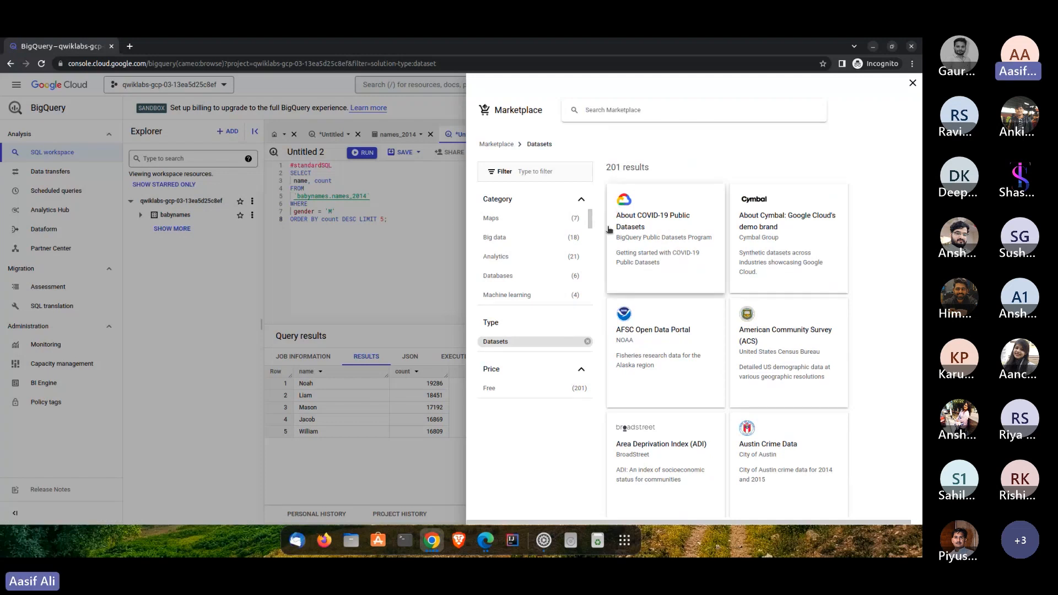
click(652, 230)
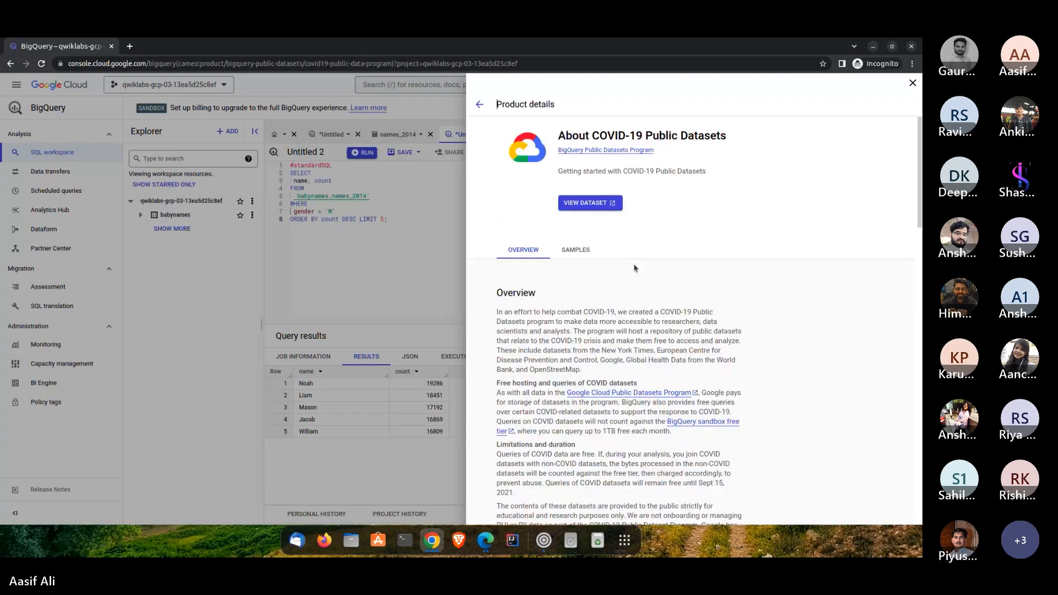
click(591, 203)
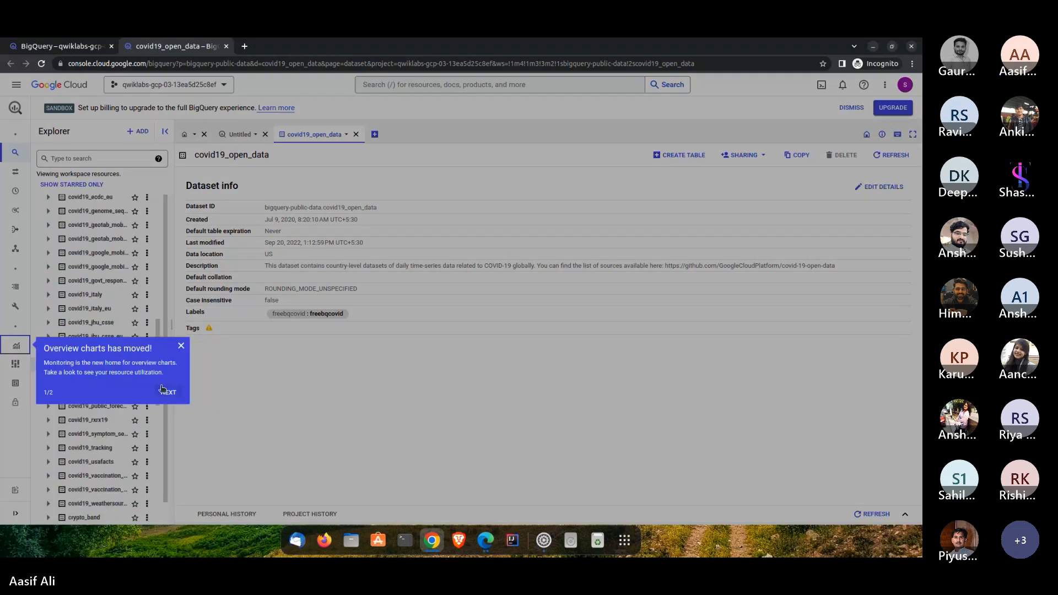
- Dismiss the overview charts notice and look through the datasets of the bigquery-public-data project
click(181, 345)
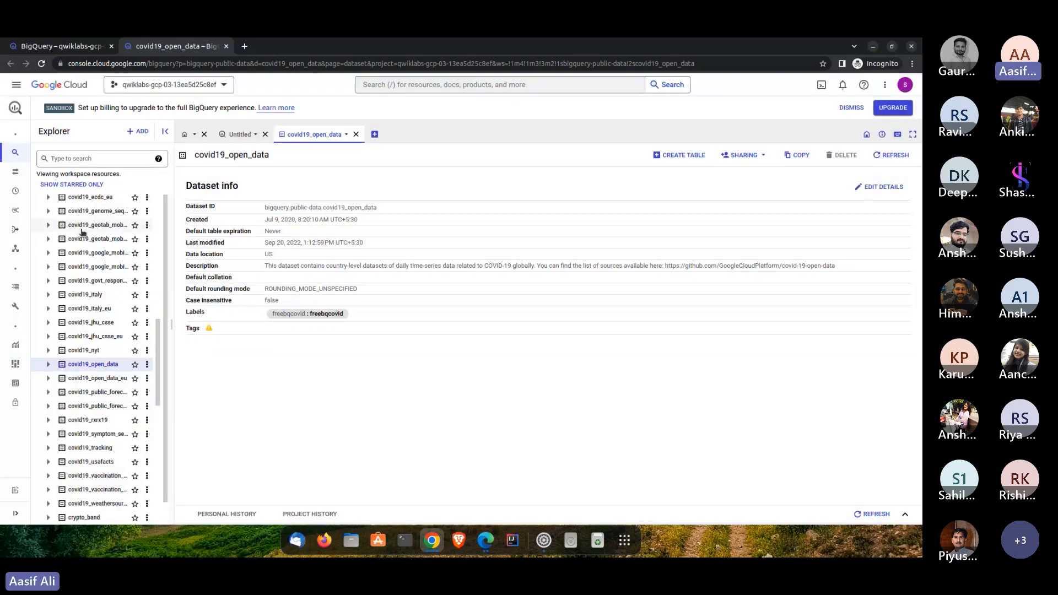
scroll(116, 259, up, 2)
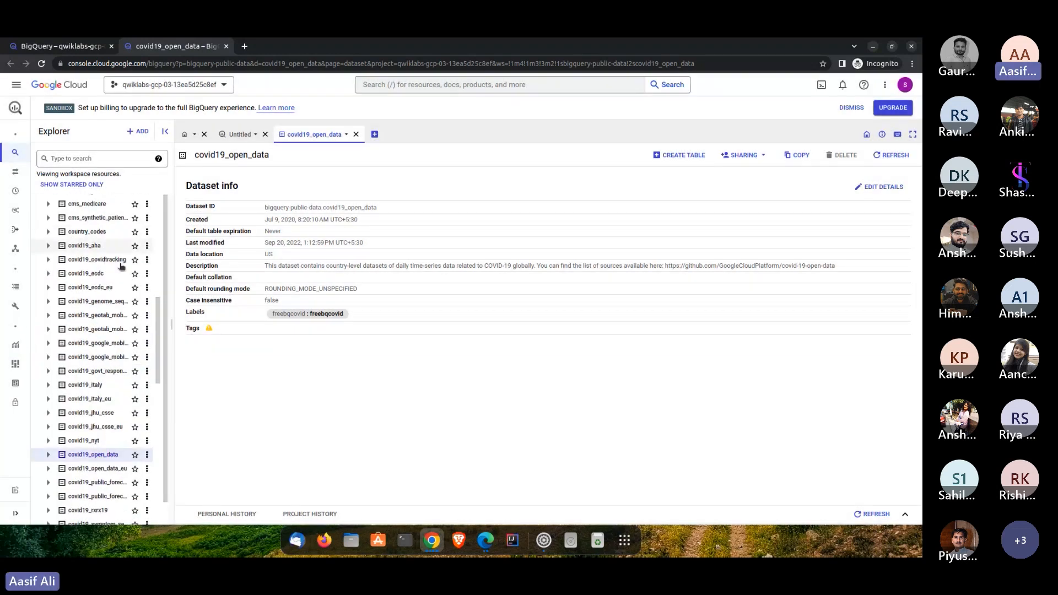
scroll(137, 242, up, 8)
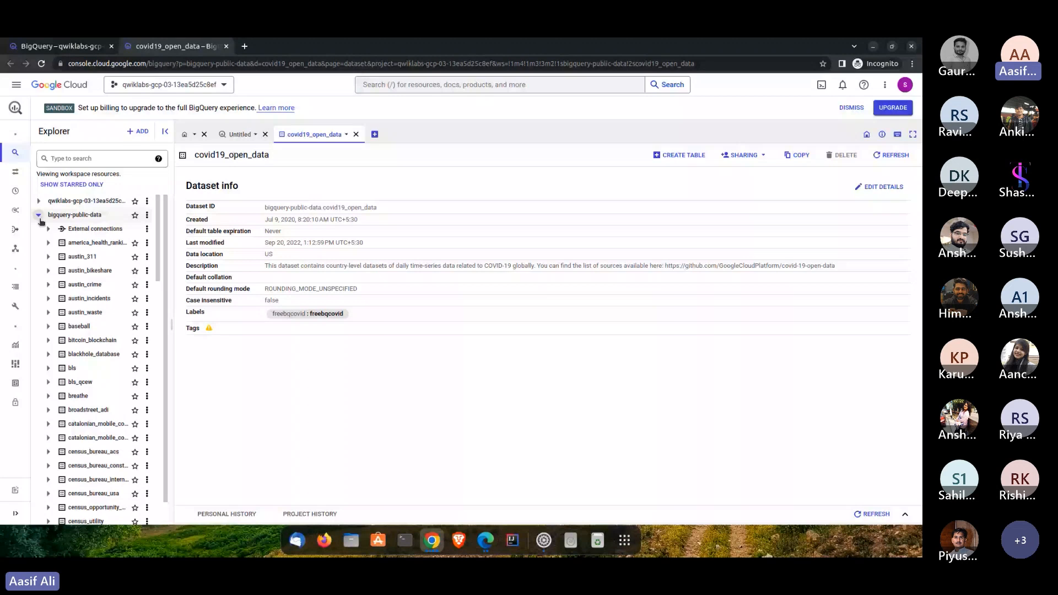
click(40, 218)
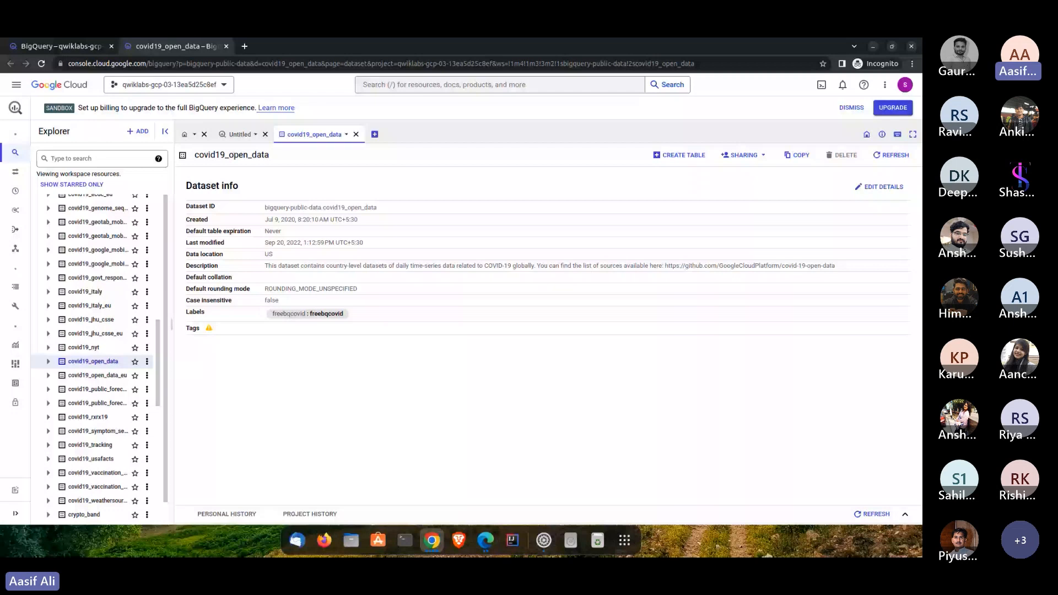
- Check which public dataset and table the natality query reads from, and return to the covid19_open_data page
click(61, 46)
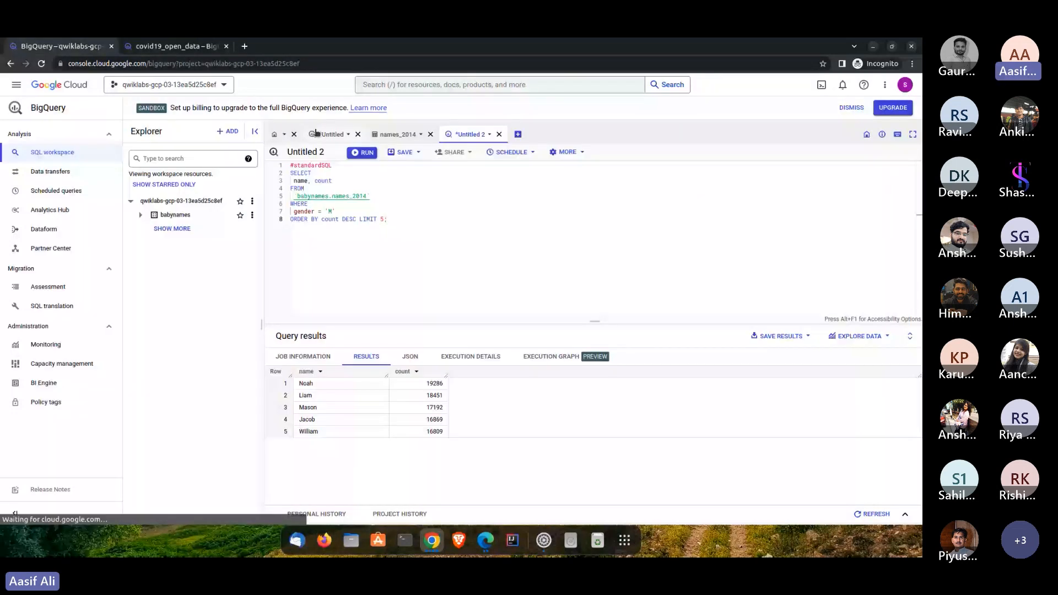
click(316, 133)
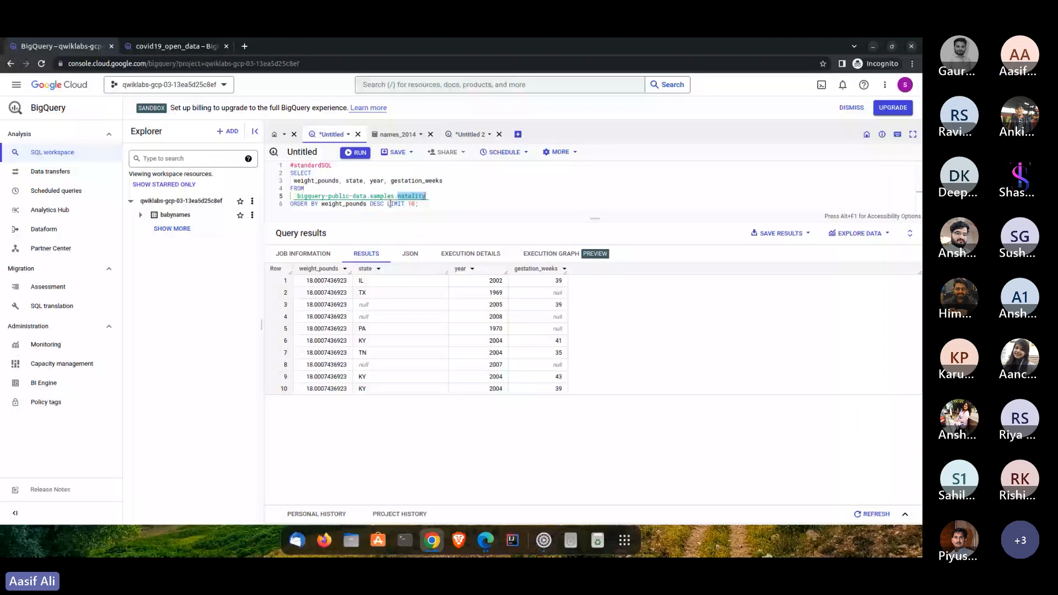
key(ctrl+Tab)
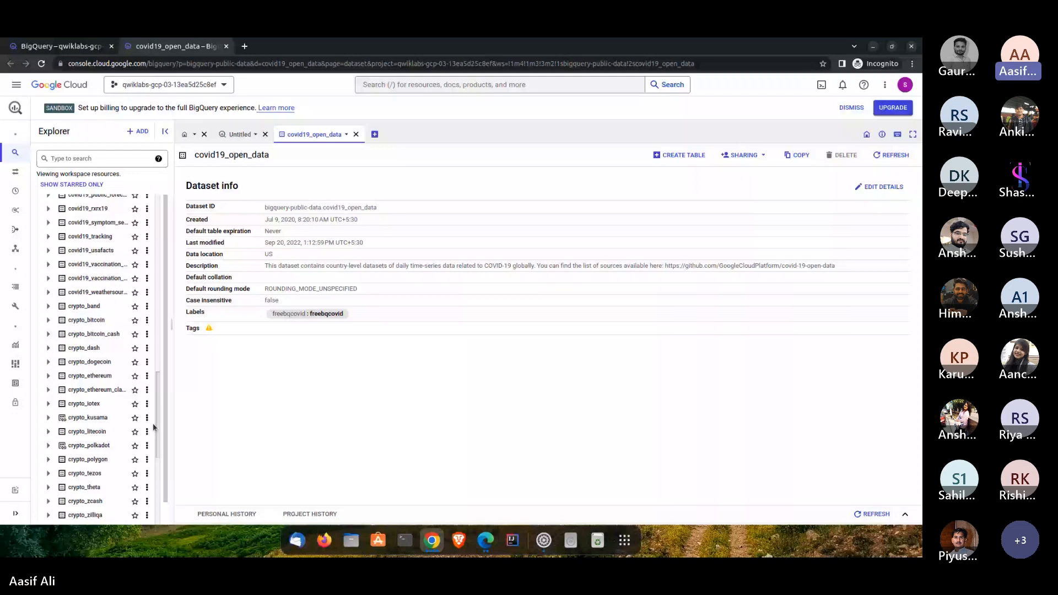
- Find the samples dataset in the bigquery-public-data project and open its dataset info
scroll(154, 427, down, 5)
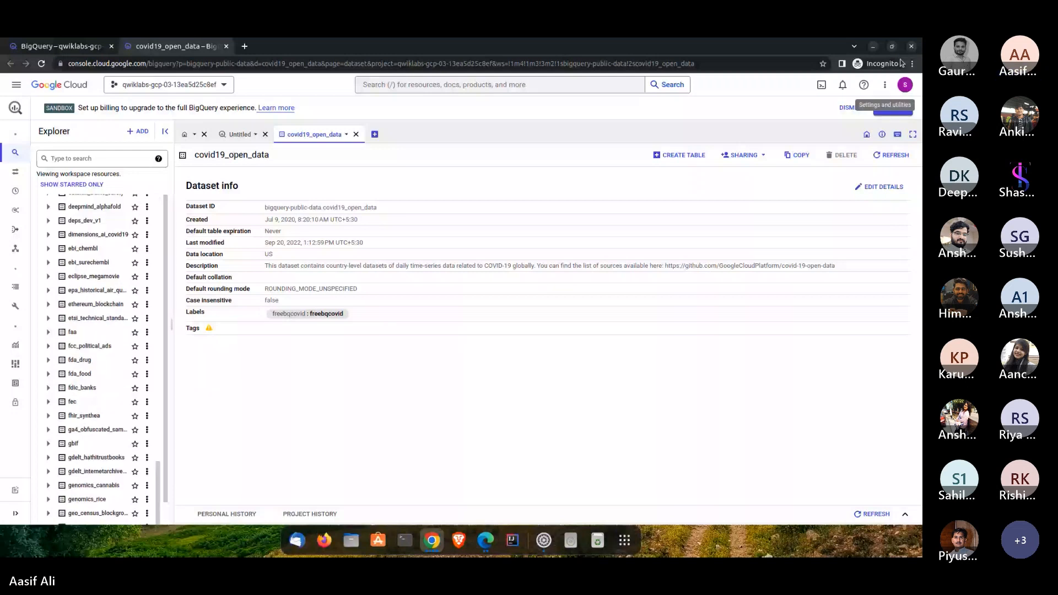
scroll(81, 518, down, 1)
click(81, 518)
scroll(113, 375, down, 4)
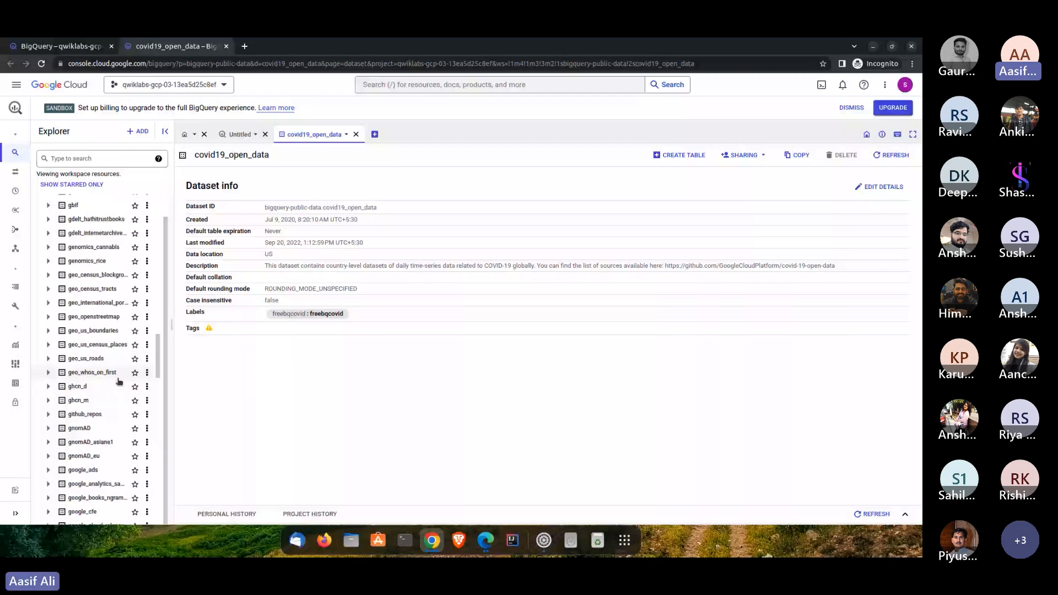
scroll(121, 381, down, 6)
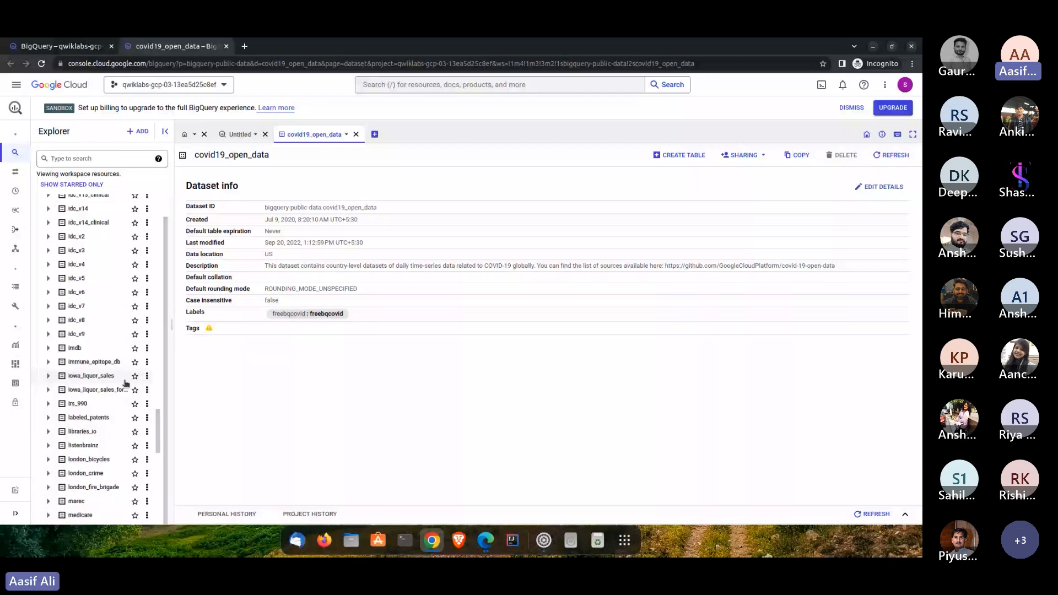
scroll(127, 386, down, 6)
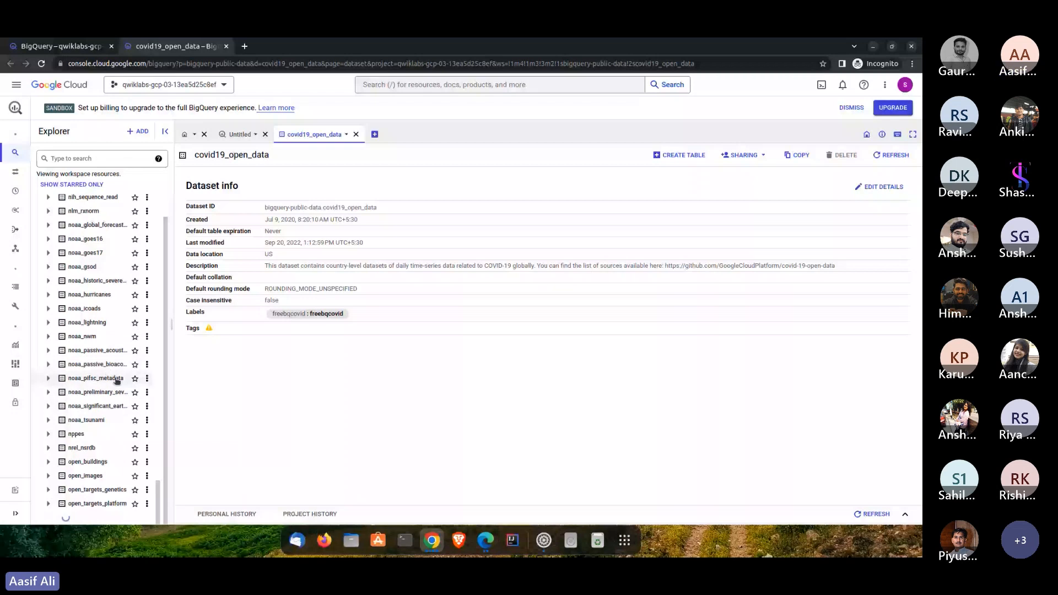
scroll(111, 435, down, 6)
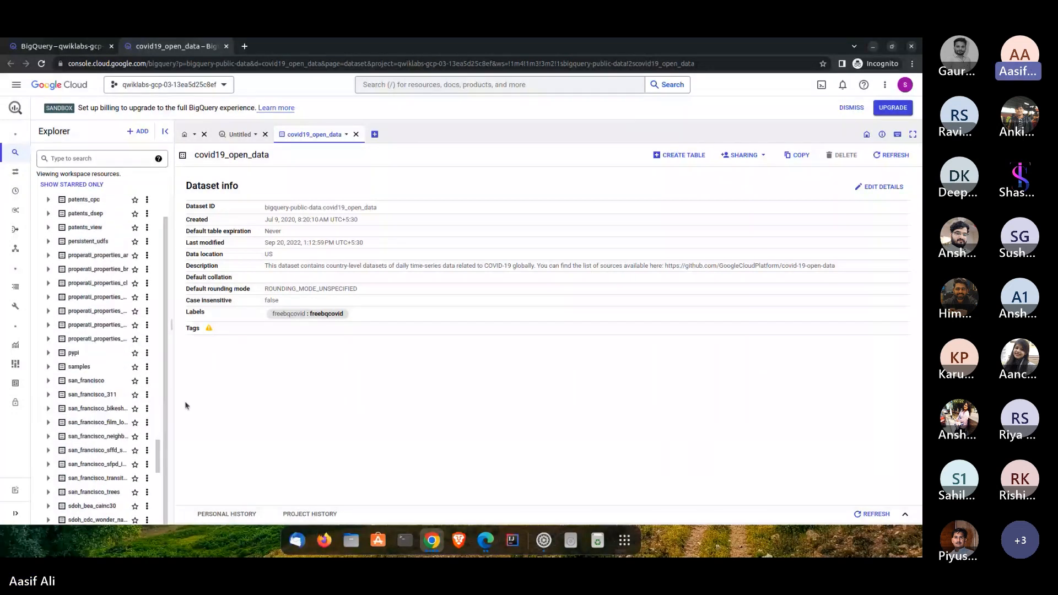
click(77, 367)
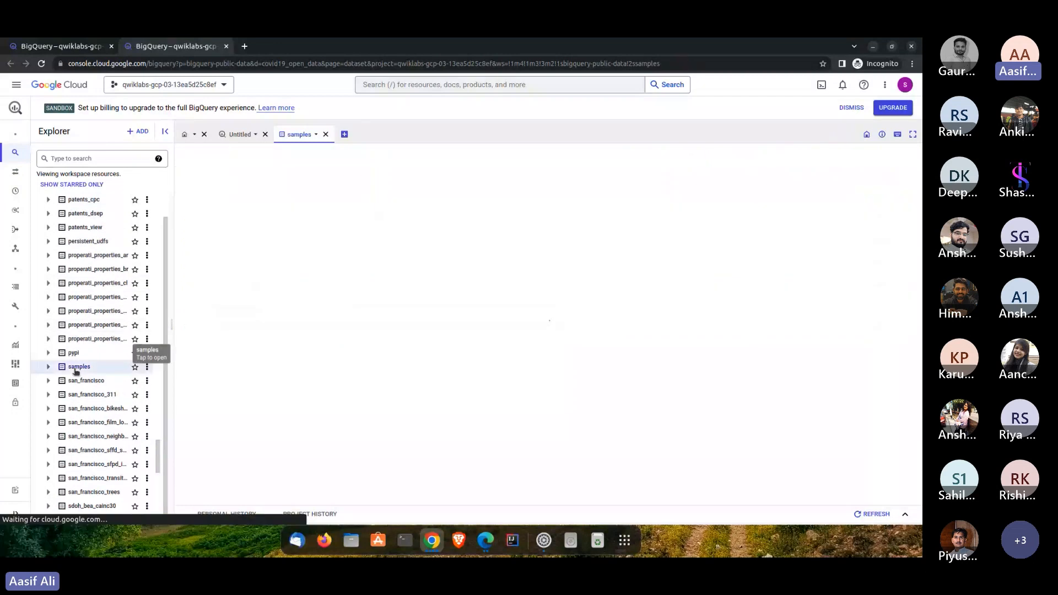
click(79, 366)
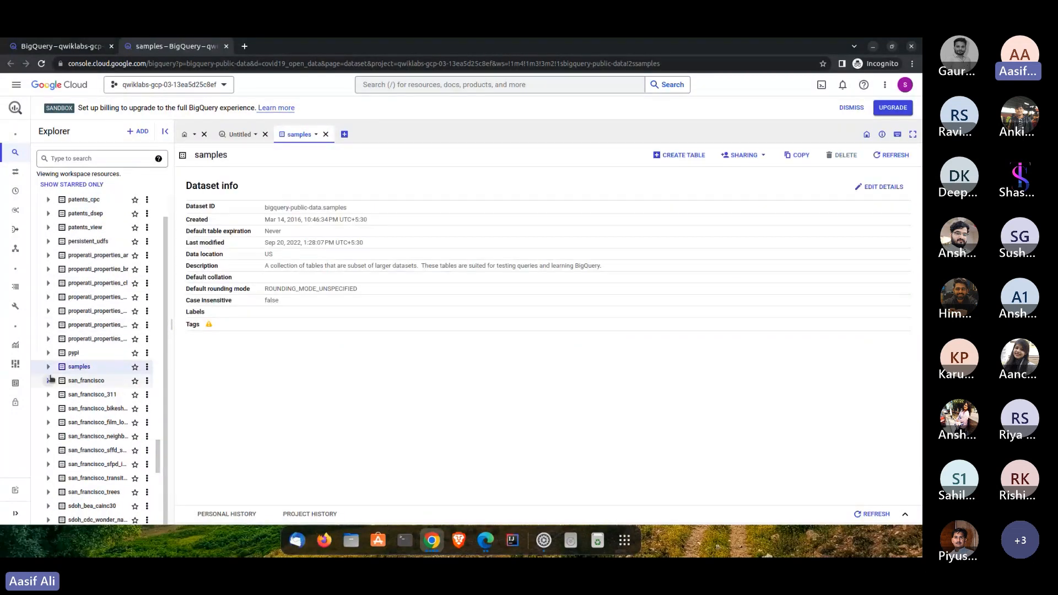
- Expand the samples dataset and preview the rows of its natality table
scroll(73, 408, down, 2)
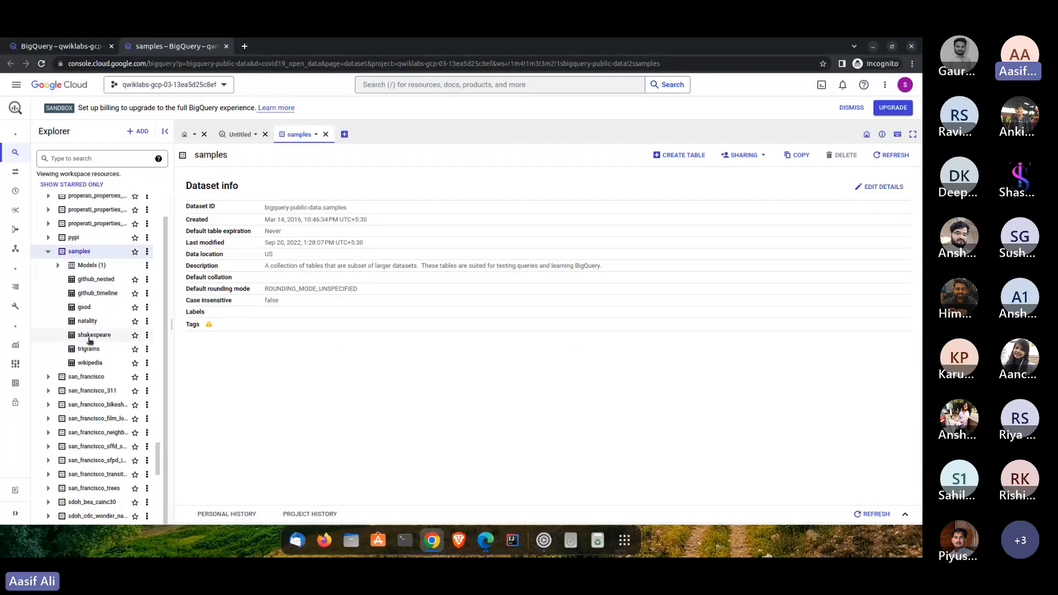
click(90, 324)
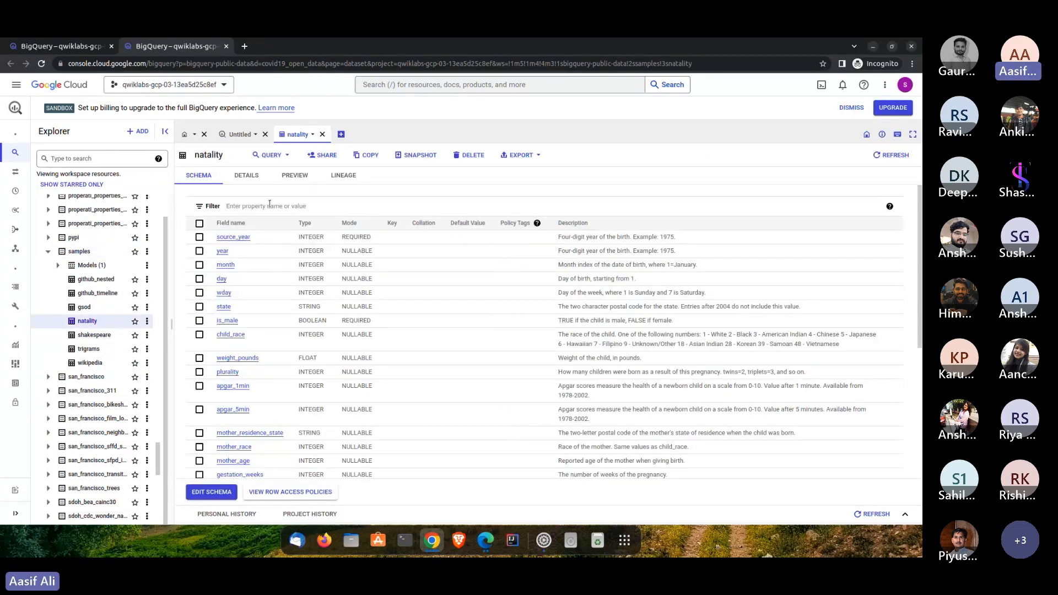
click(295, 175)
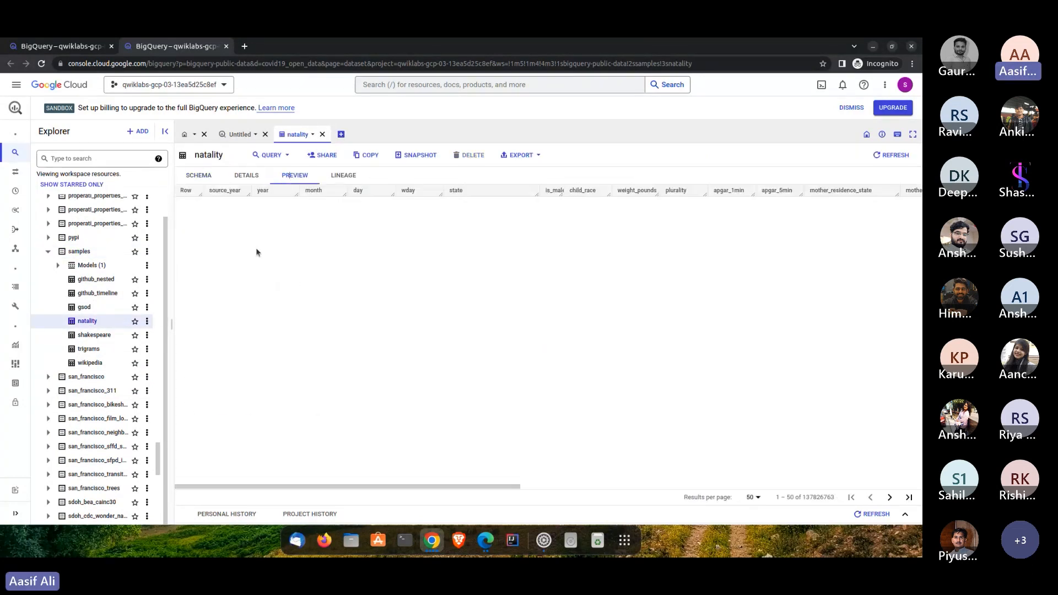
- Copy the whole natality query from the first BigQuery browser tab and return to the natality table
click(52, 53)
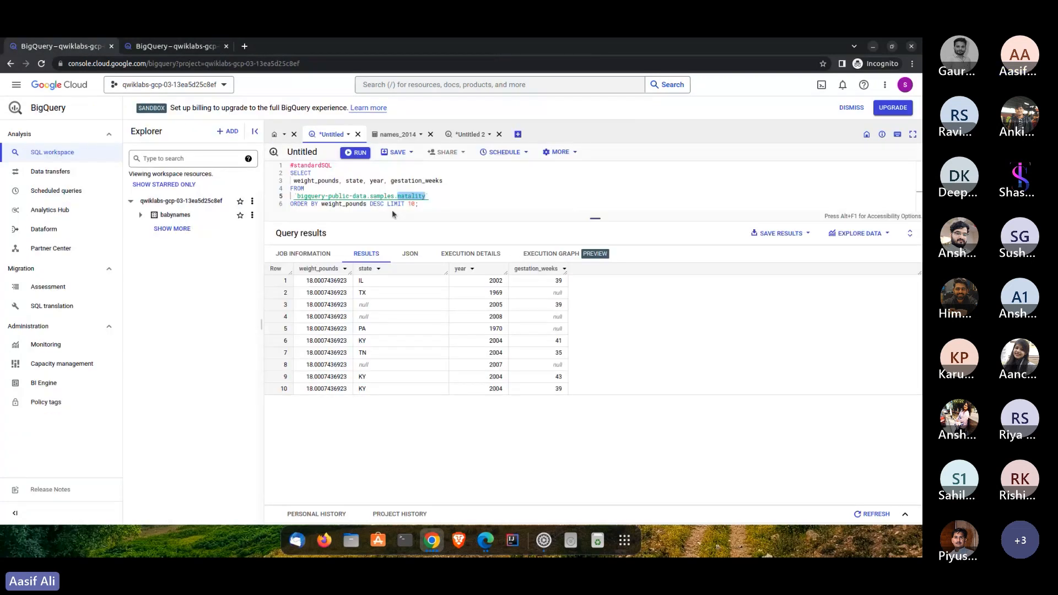
drag(429, 202, 277, 159)
key(ctrl+c)
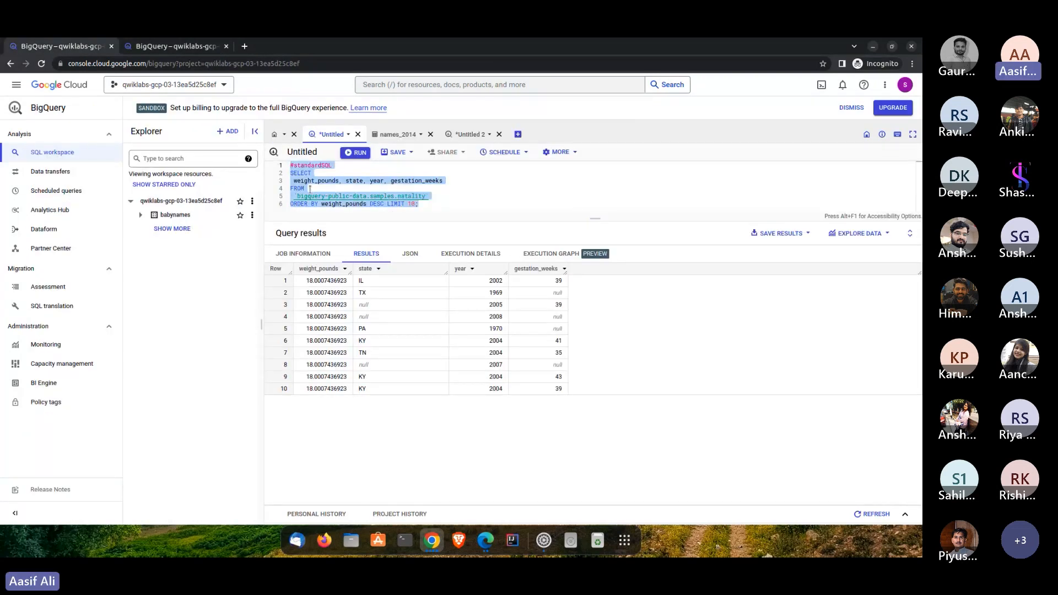
key(ctrl+Tab)
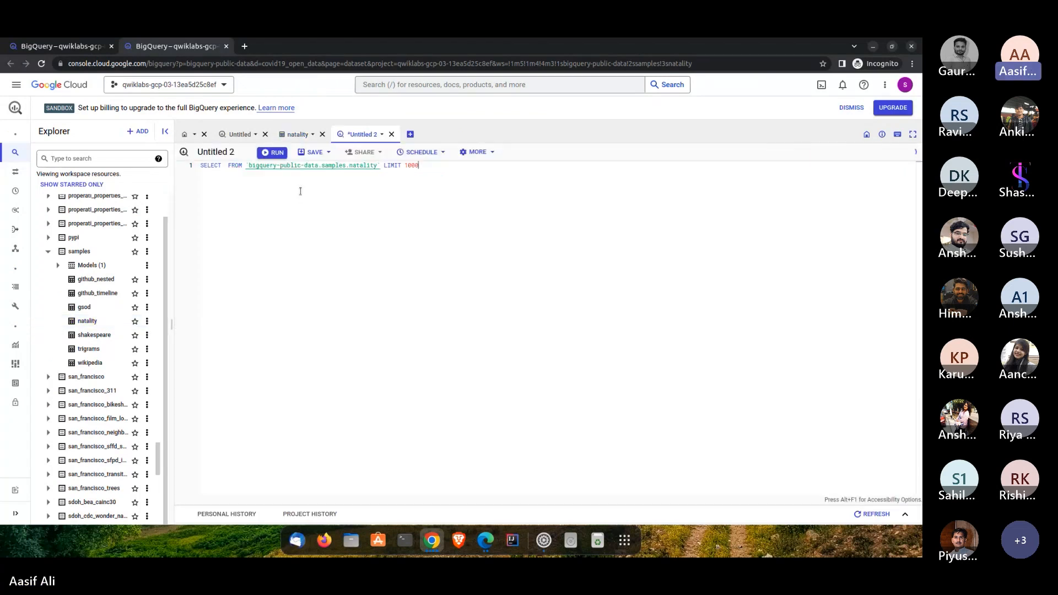
- Query all columns of bigquery-public-data.samples.natality with a limit of 1000 and look through the result rows
key(ctrl+a)
click(227, 174)
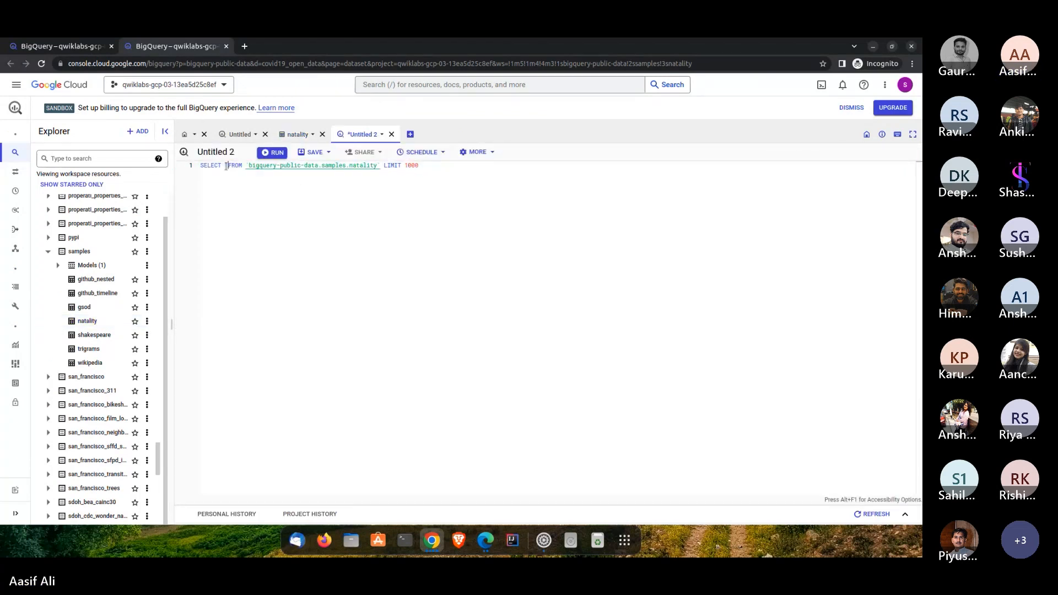
text(*)
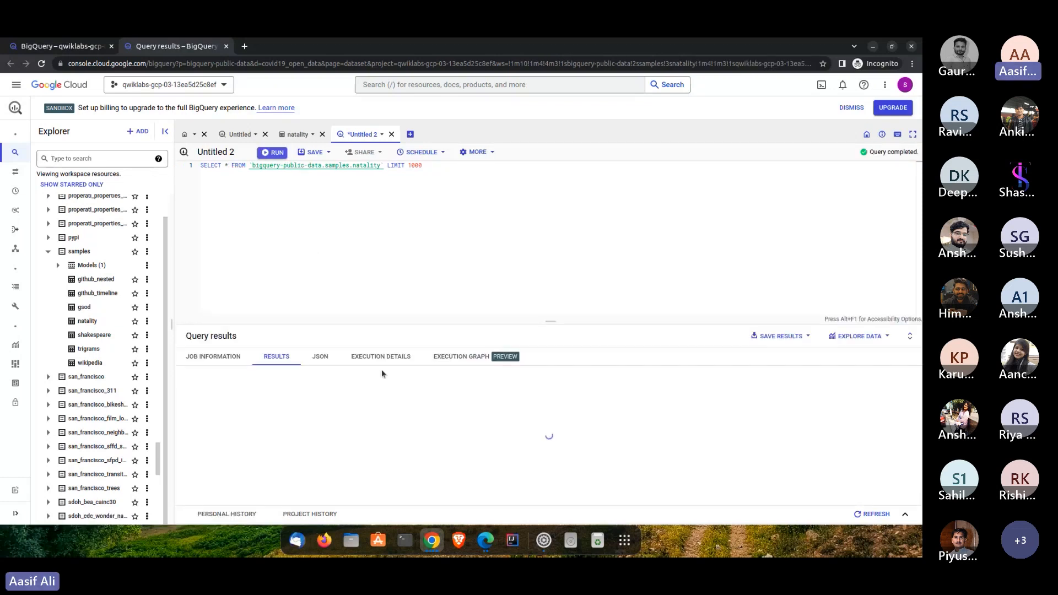
drag(455, 320, 472, 216)
scroll(345, 353, down, 3)
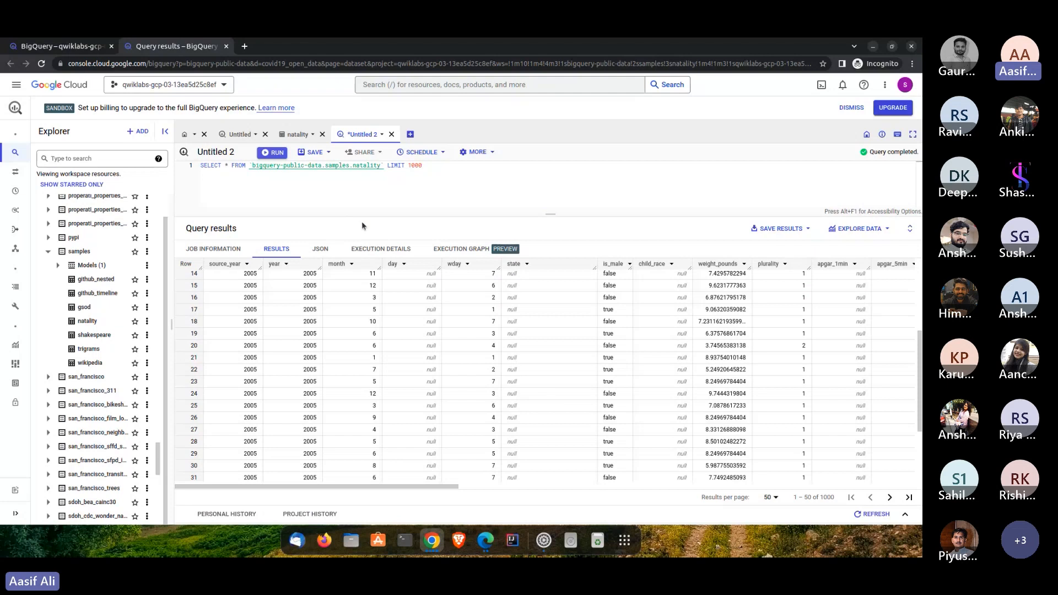
drag(361, 221, 369, 334)
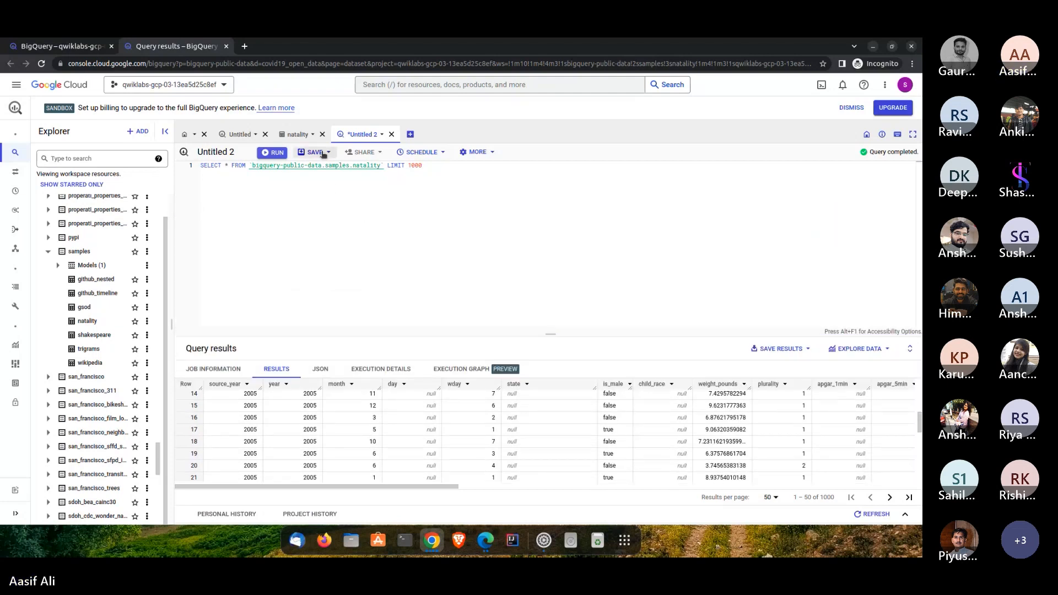
click(324, 154)
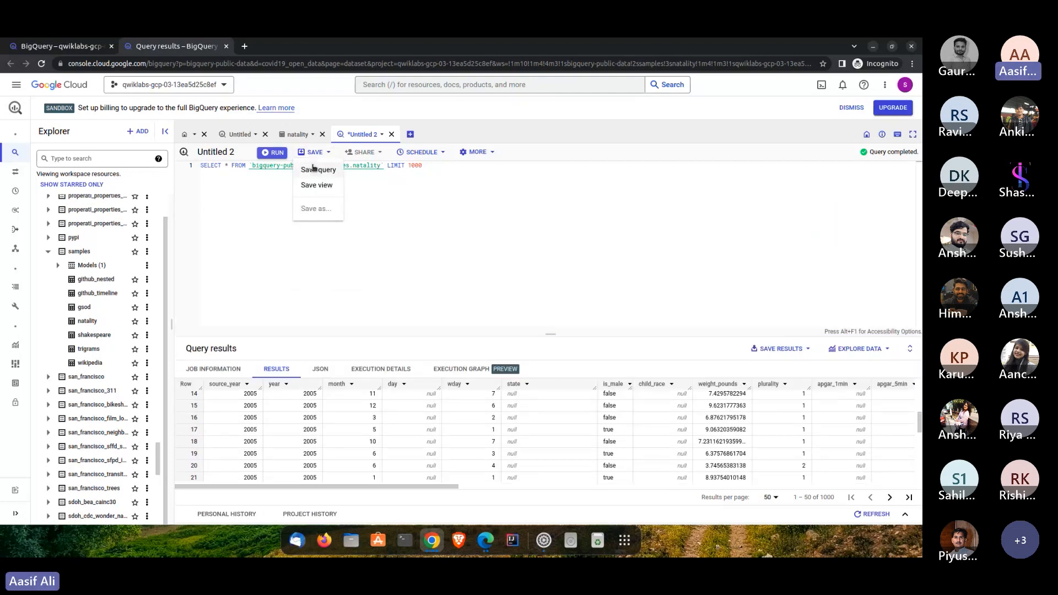
click(237, 179)
click(315, 152)
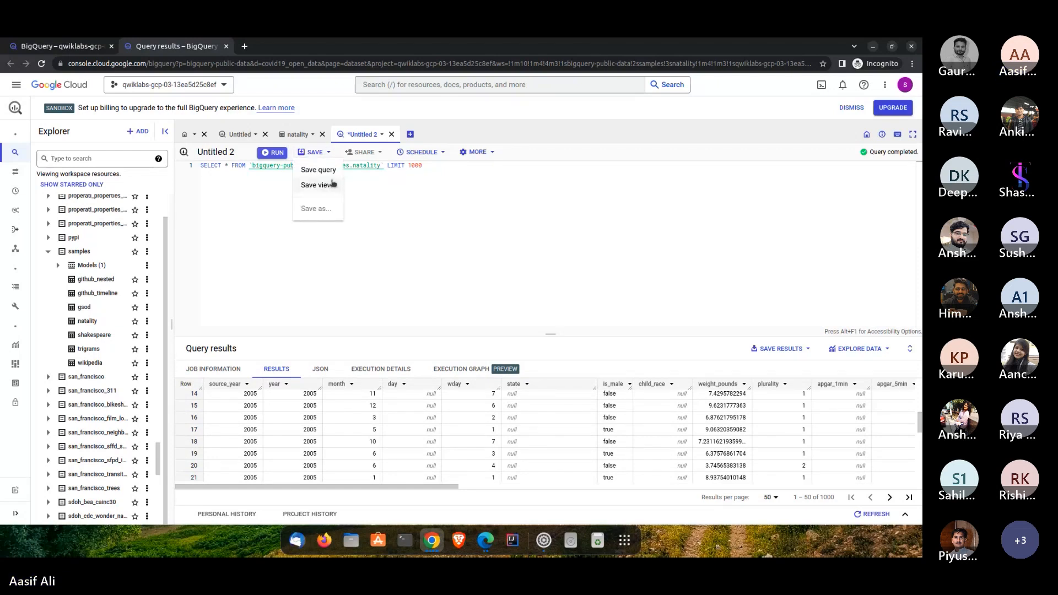
click(289, 139)
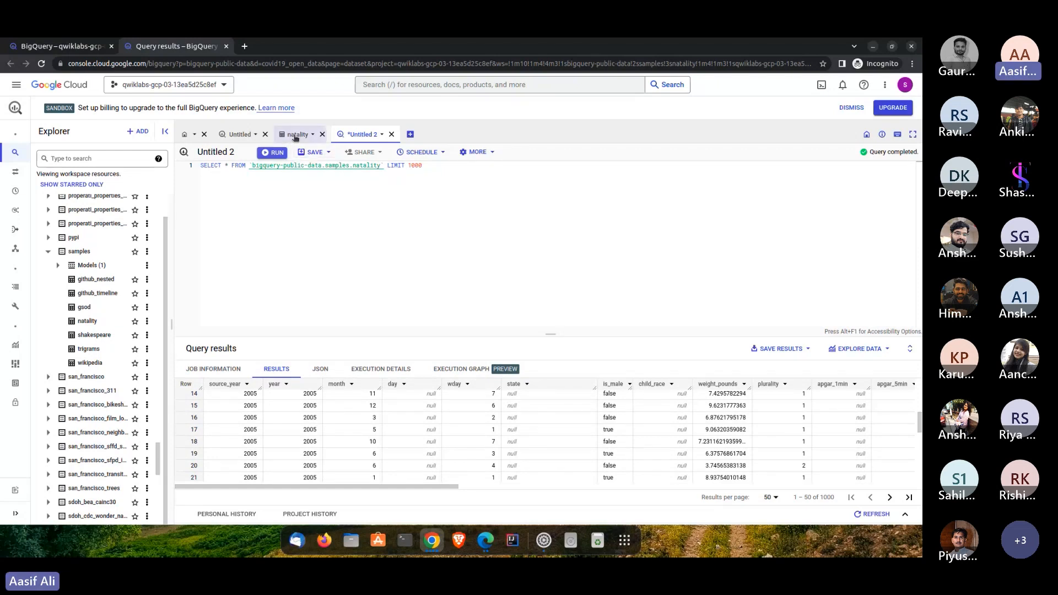
click(296, 138)
- Paste the copied natality query into the empty query tab and save it as a view named Example in the babynames dataset
click(237, 135)
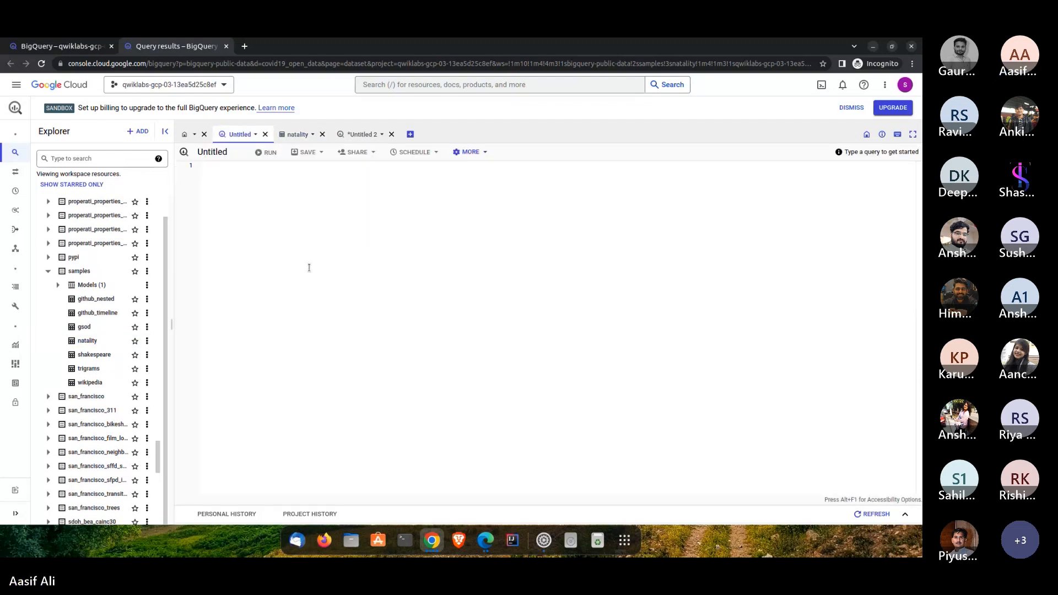
key(ctrl+v)
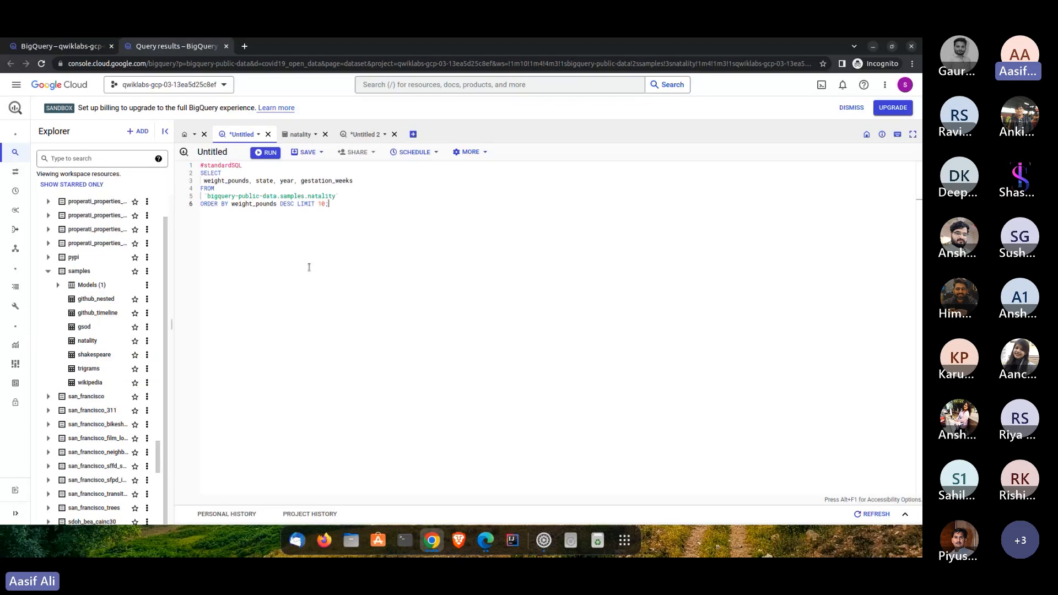
click(307, 152)
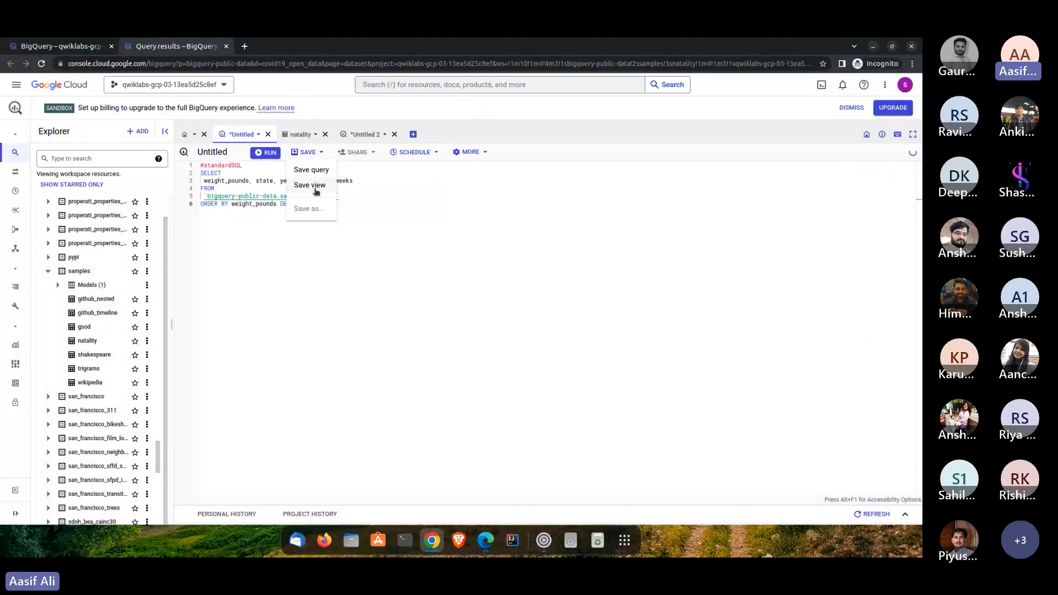
click(317, 185)
click(297, 310)
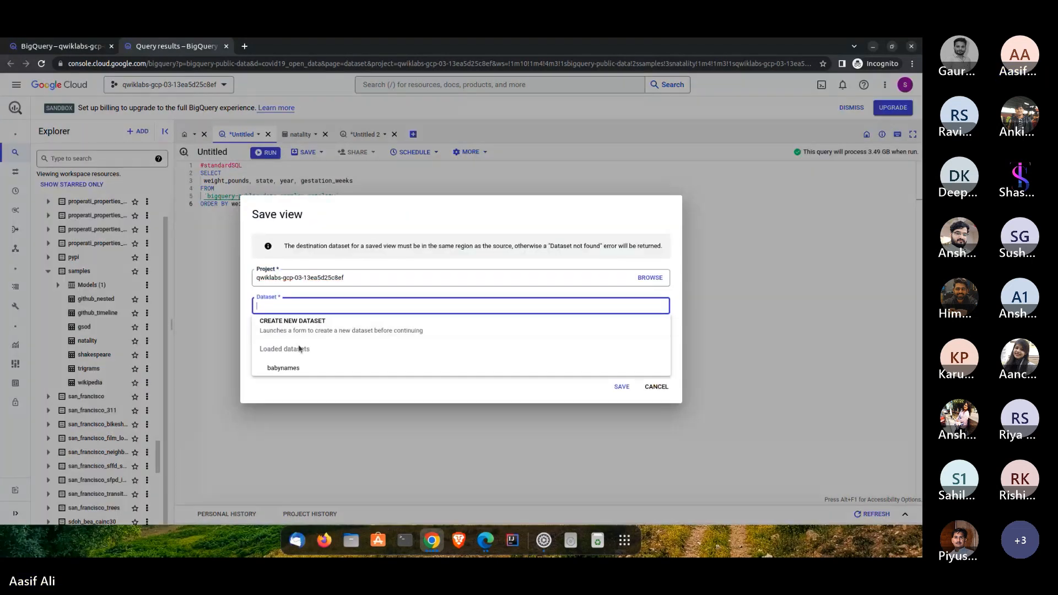
click(299, 368)
click(285, 339)
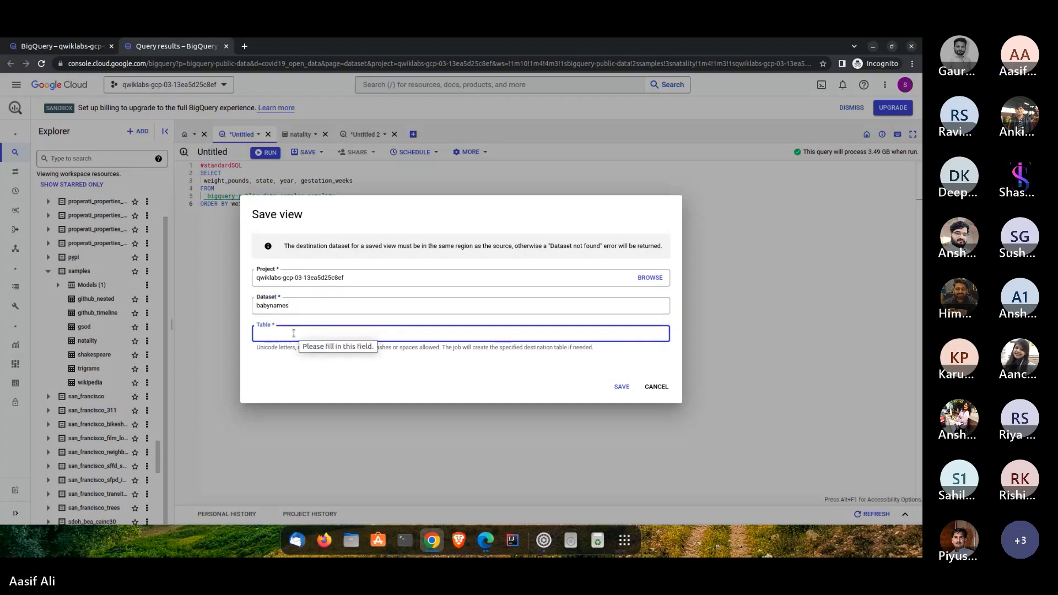
text(Example)
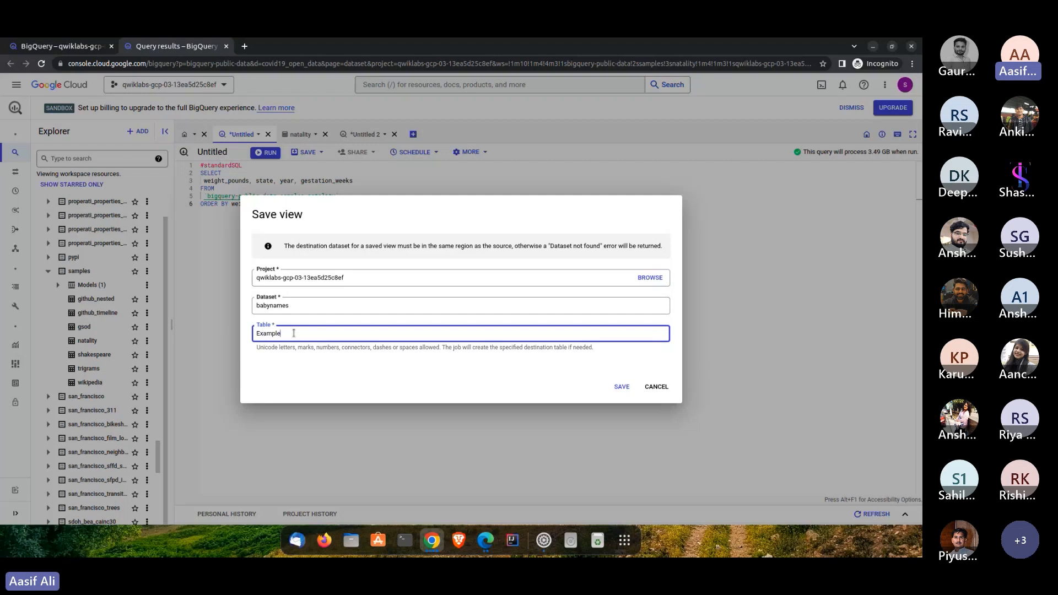
click(622, 386)
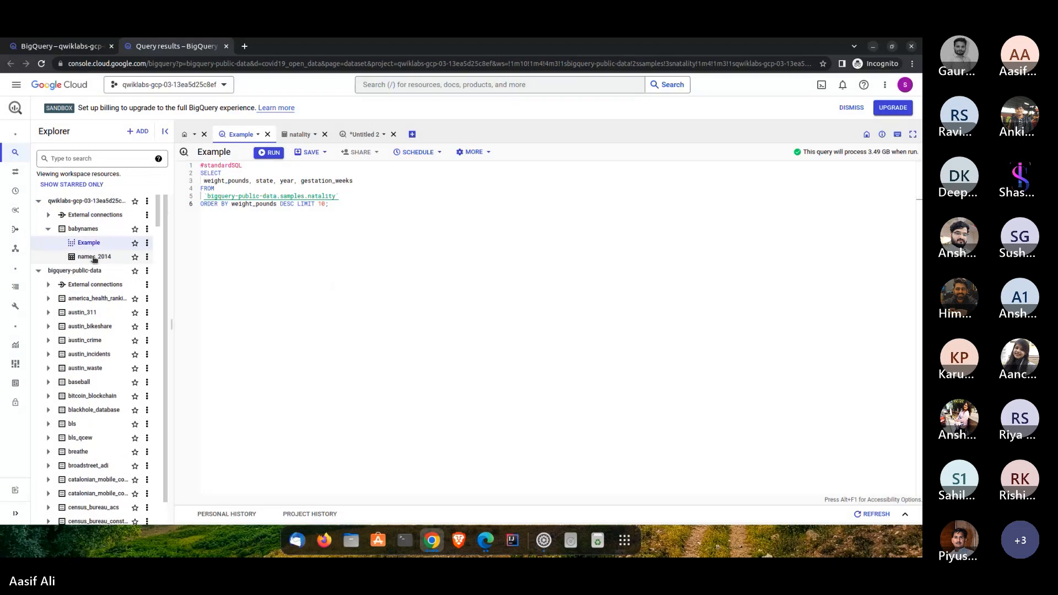
- Look at the names_2014 table in babynames, and review the schema and details of the Example view
click(94, 262)
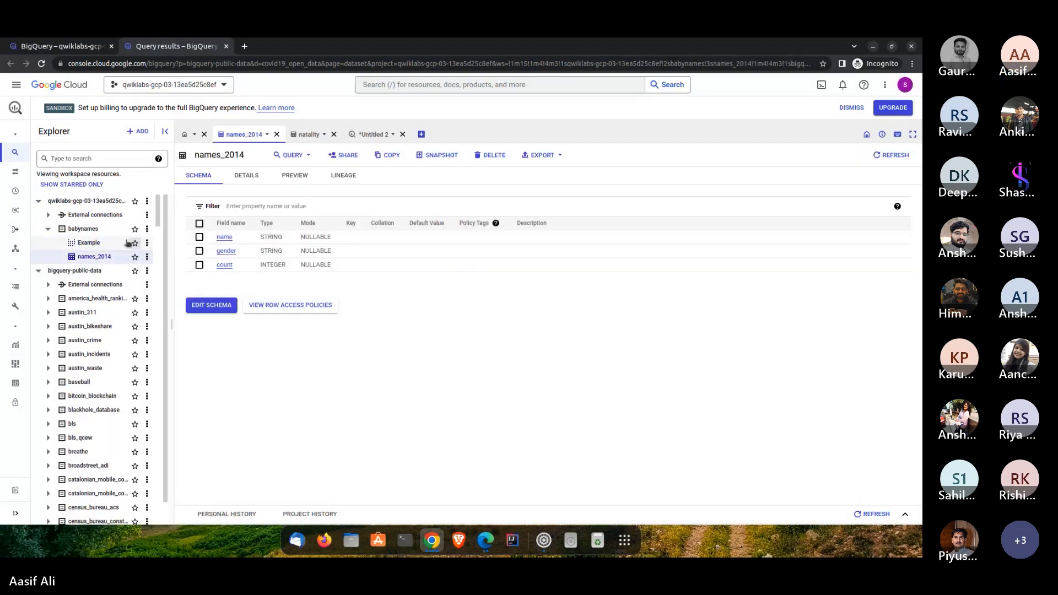
click(94, 248)
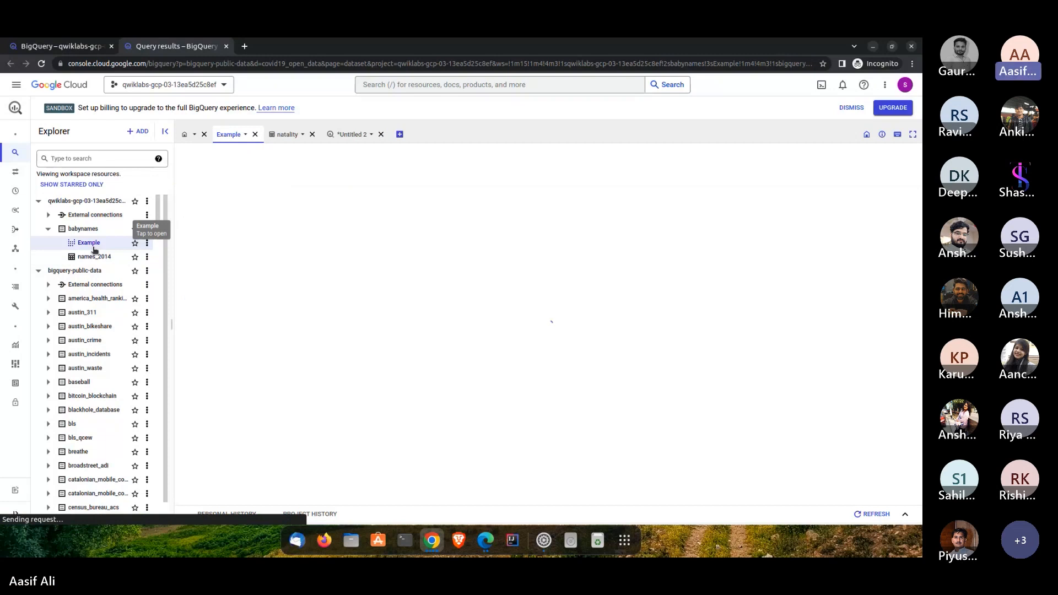
click(246, 175)
click(199, 175)
click(246, 179)
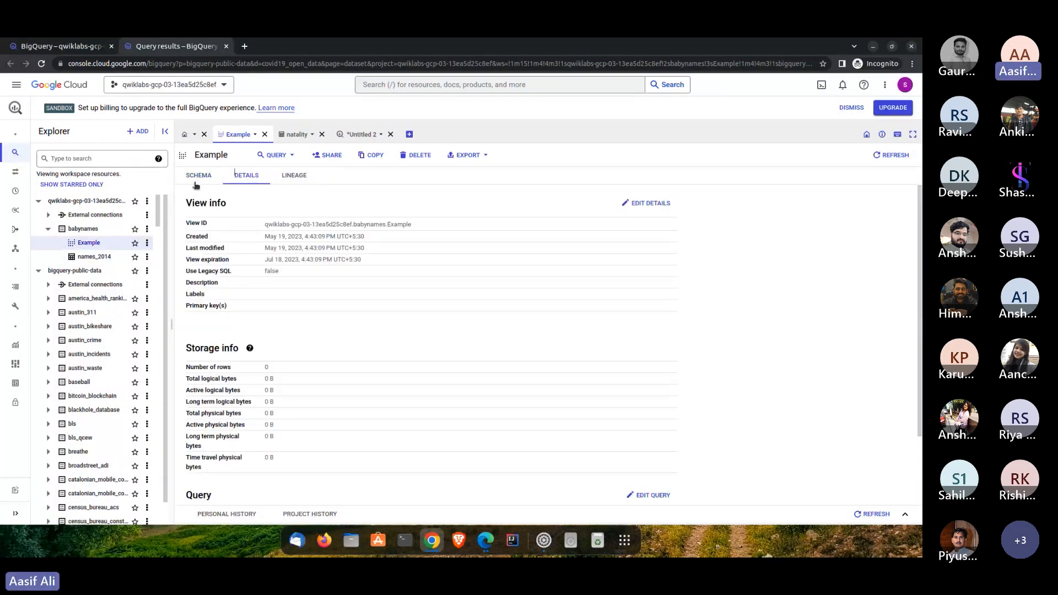
click(197, 179)
- Start a new query on the Example view, and review the natality preview, the natality query and the view's schema
click(271, 155)
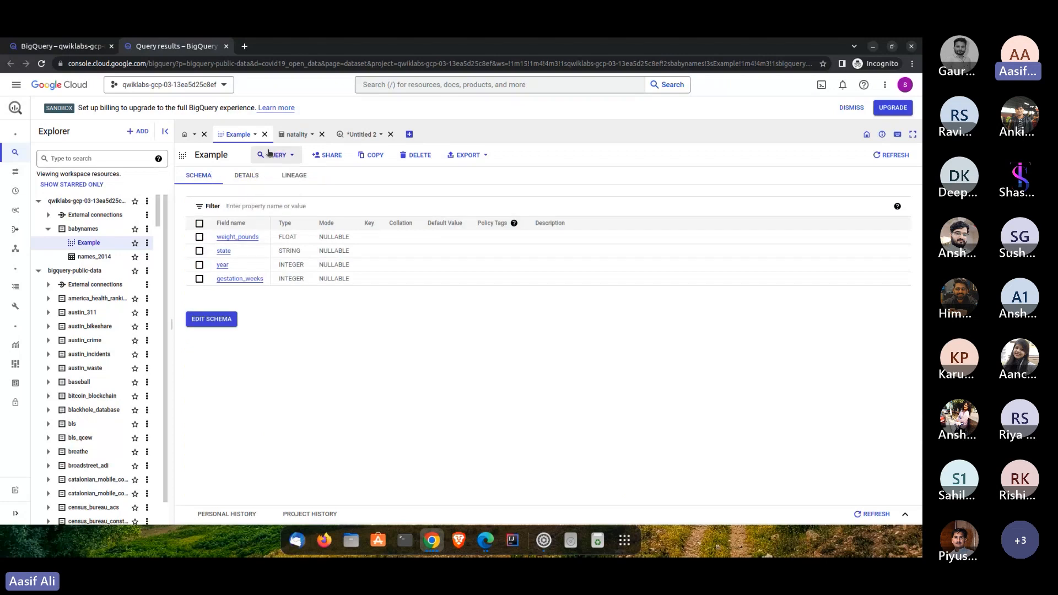
click(296, 134)
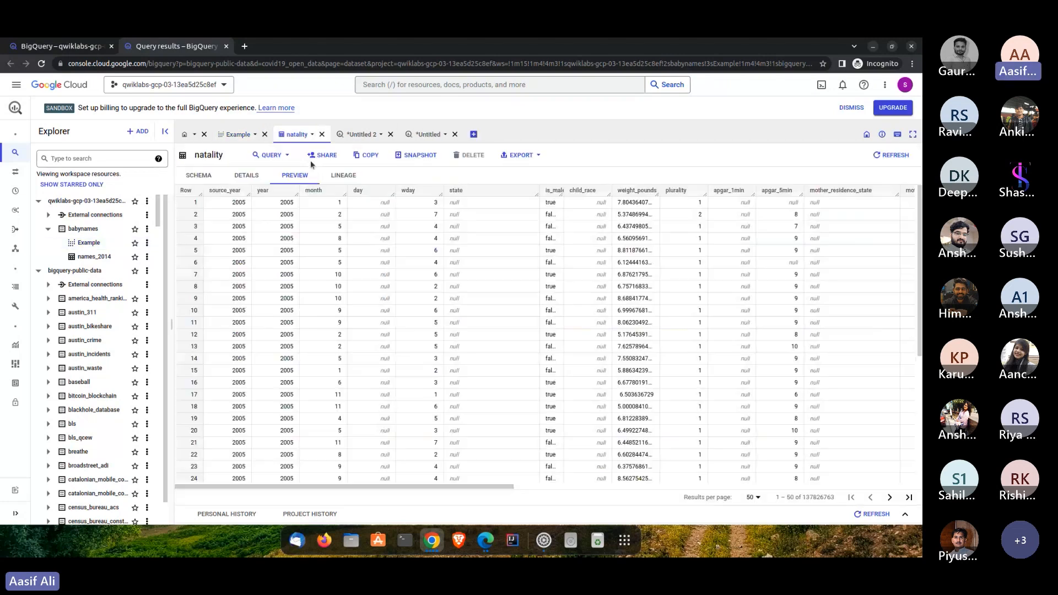
click(348, 134)
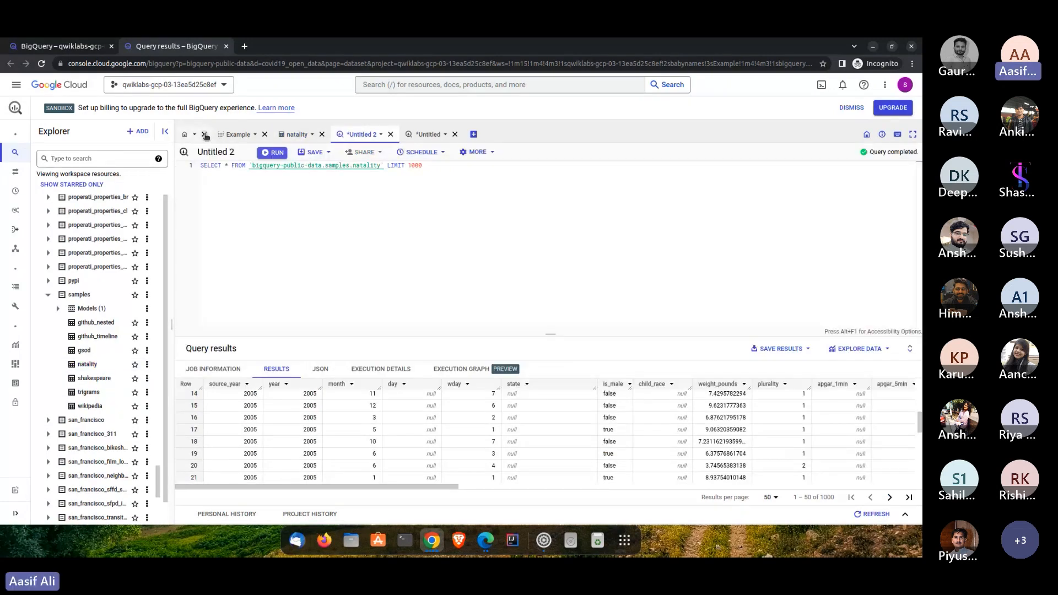
click(238, 135)
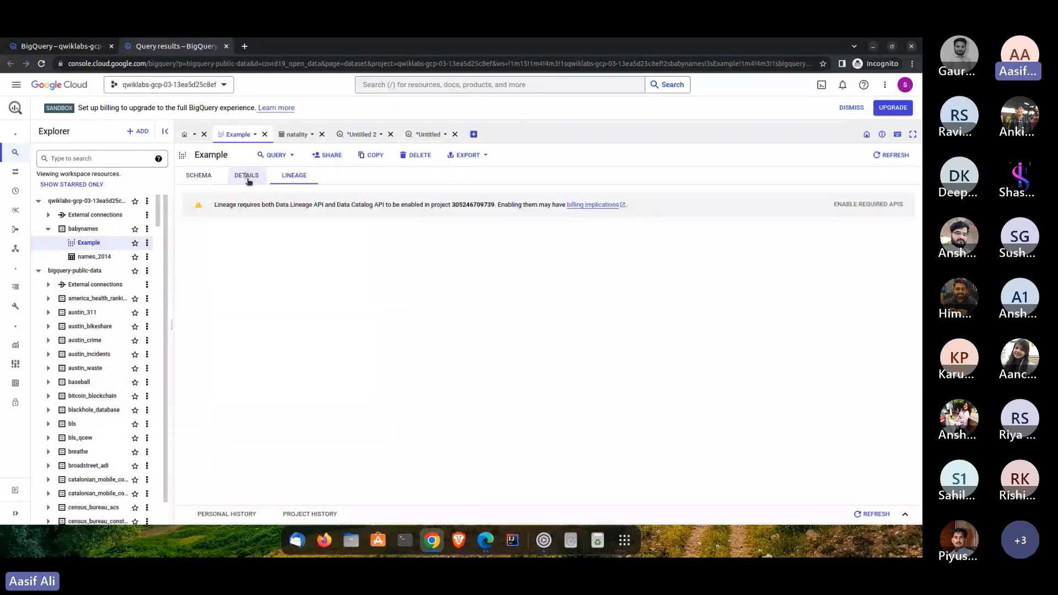
click(246, 176)
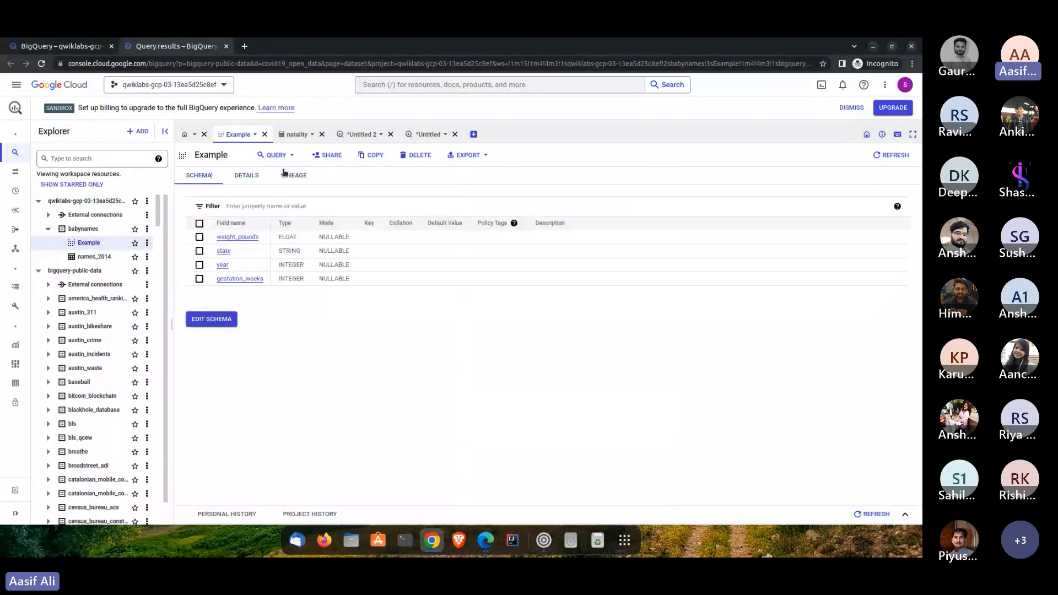
- Paste the copied natality query into a new query tab and highlight its descending order and LIMIT 10 part
click(473, 135)
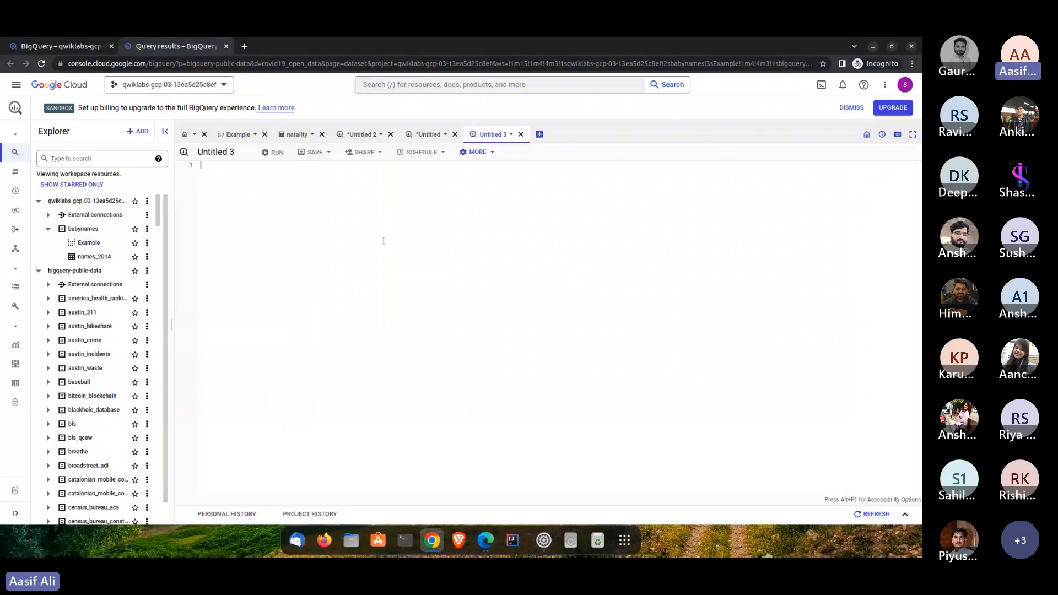
text(#standardSQL SELECT  weight_pounds, state, year, gestation_weeks FROM  `bigquery-public-data.samples.natality` ORDER BY weight_pounds DESC LIMIT 10;)
drag(329, 204, 244, 204)
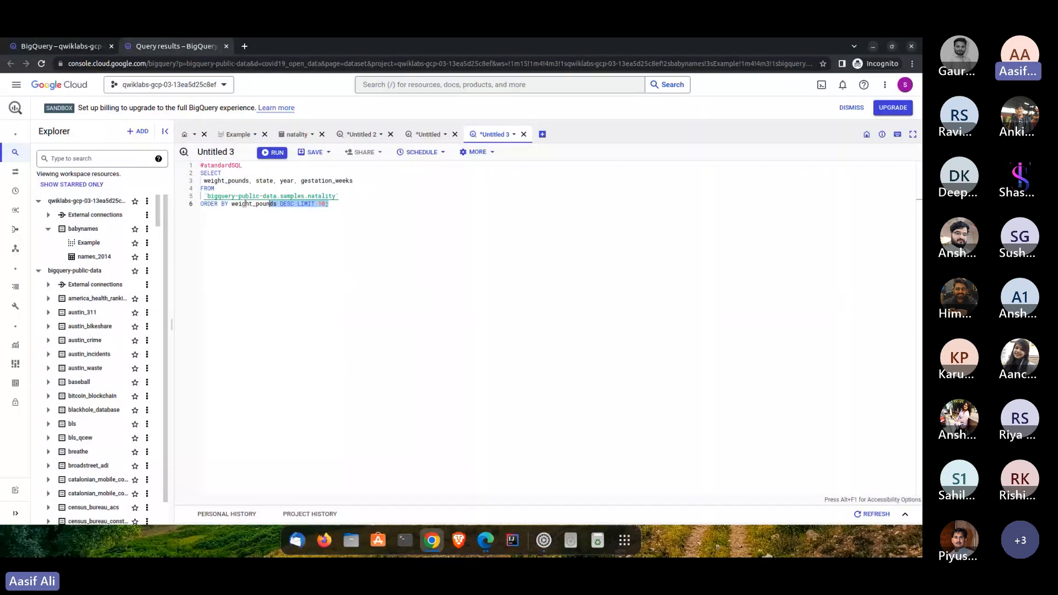
- Make the Example view query select all columns without a LIMIT clause, run it and examine the returned rows
click(433, 136)
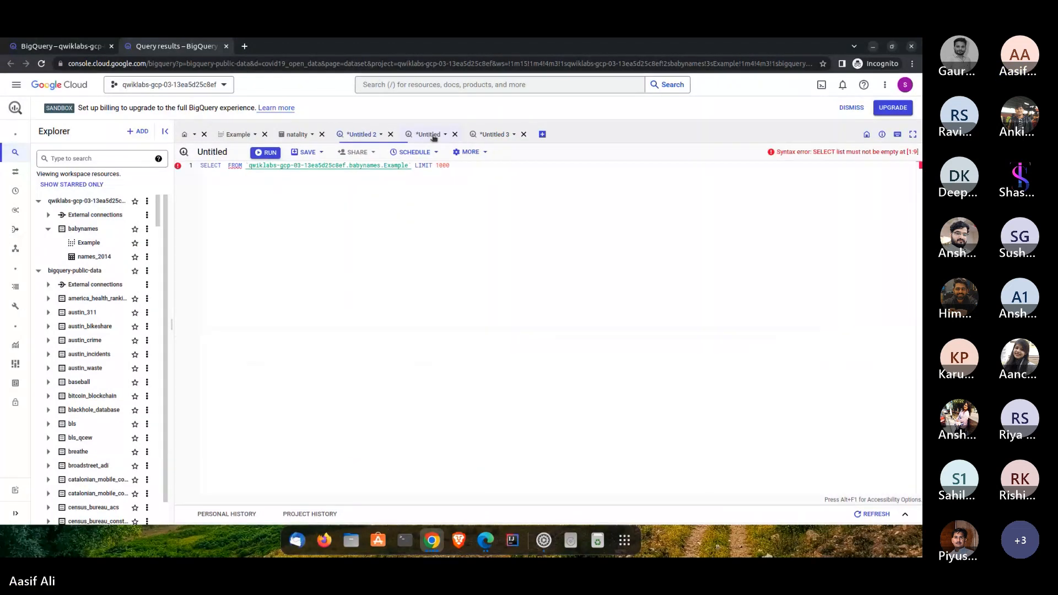
click(224, 167)
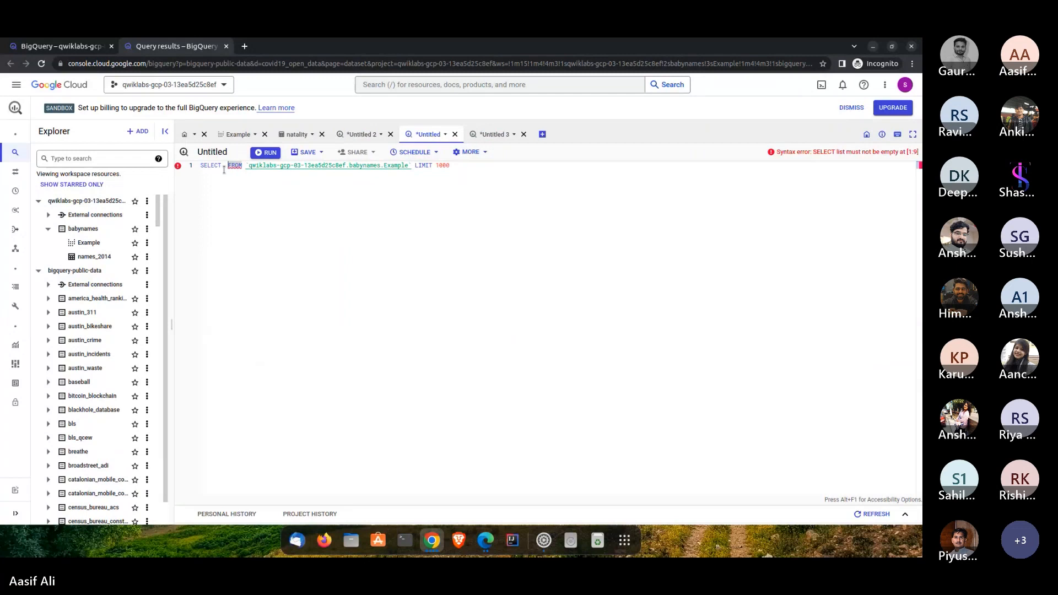
text(*)
click(468, 163)
key(BackSpace)
key(BackSpace)
key(BackSpace)
key(BackSpace)
key(BackSpace)
key(BackSpace)
key(BackSpace)
key(BackSpace)
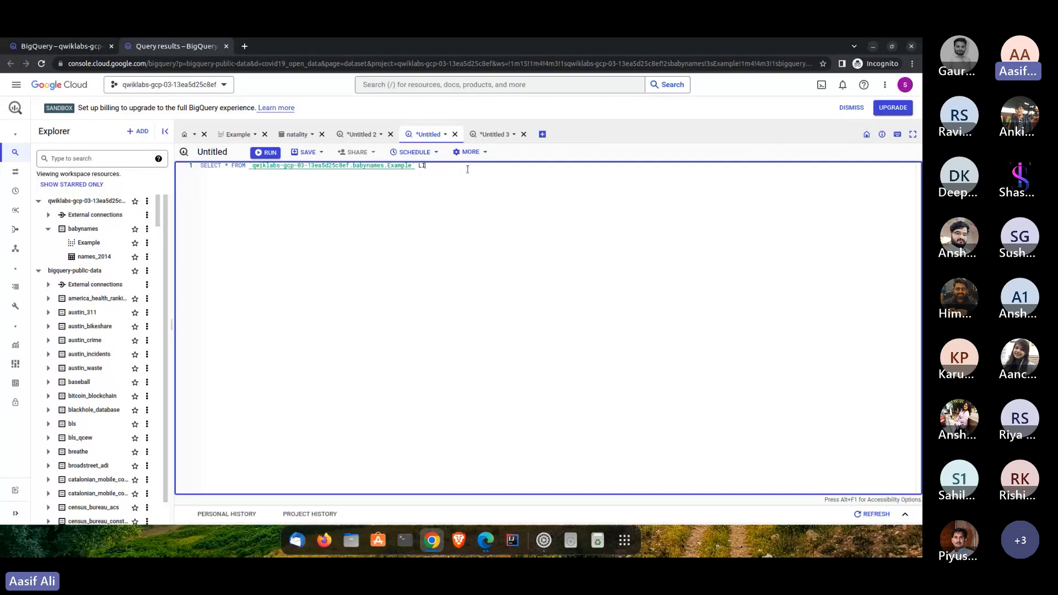
key(BackSpace)
key(BackSpace)
key(ctrl+Return)
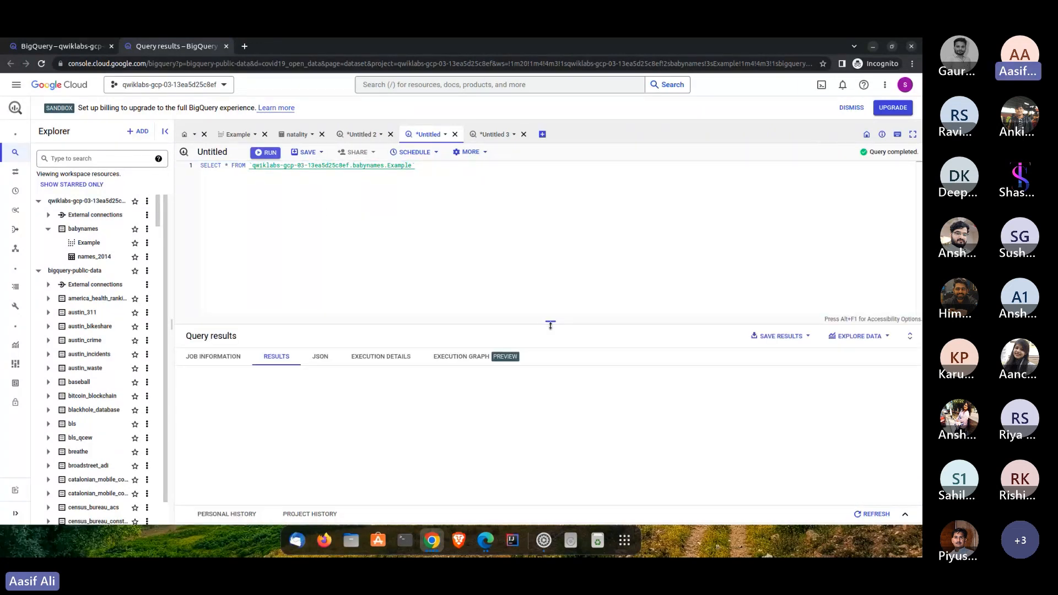
drag(550, 326, 550, 223)
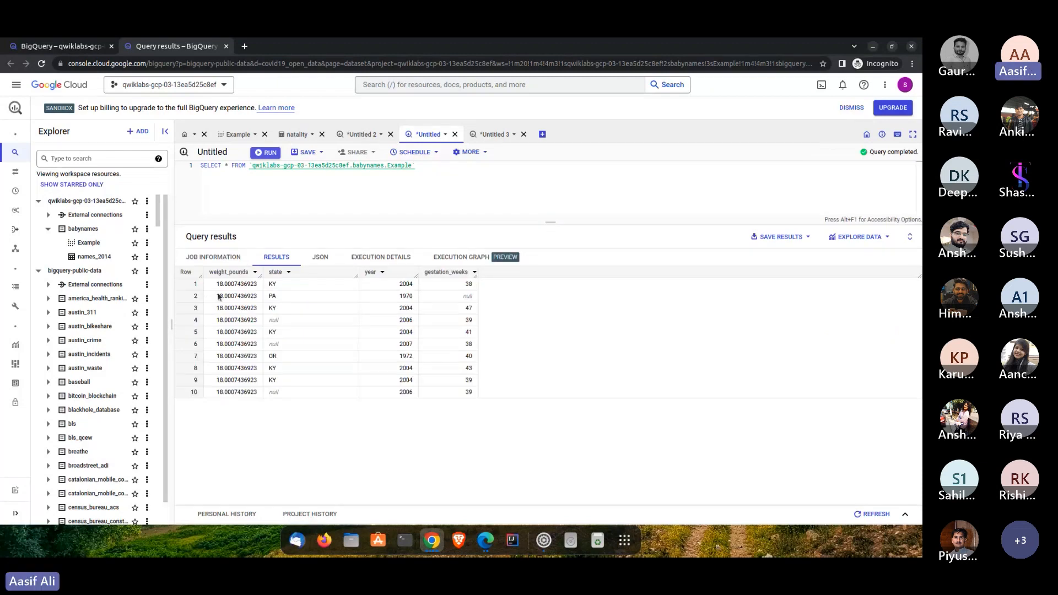
drag(215, 283, 494, 413)
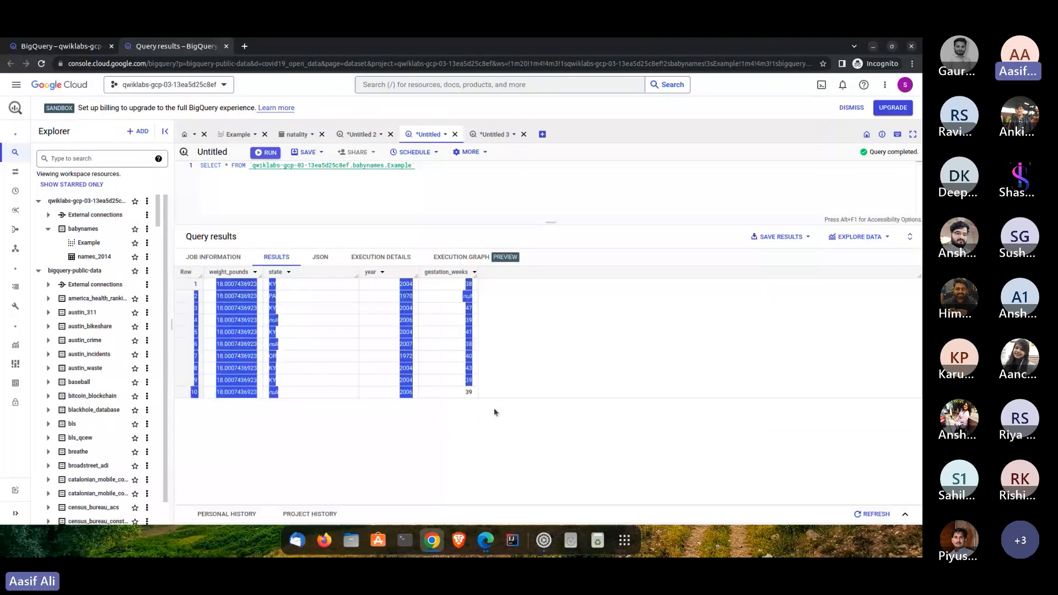
- Clear the selection in the query results and enlarge the query editor above them
click(488, 389)
drag(550, 222, 555, 382)
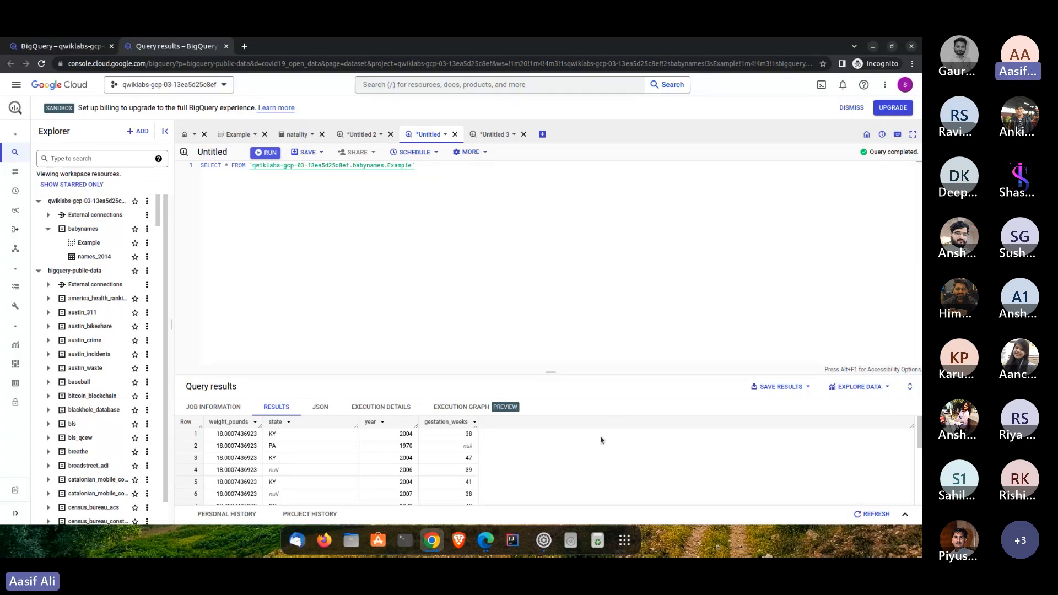
- Switch to Edge and look at the Teams meeting and the presentation's Thank you slide
click(487, 549)
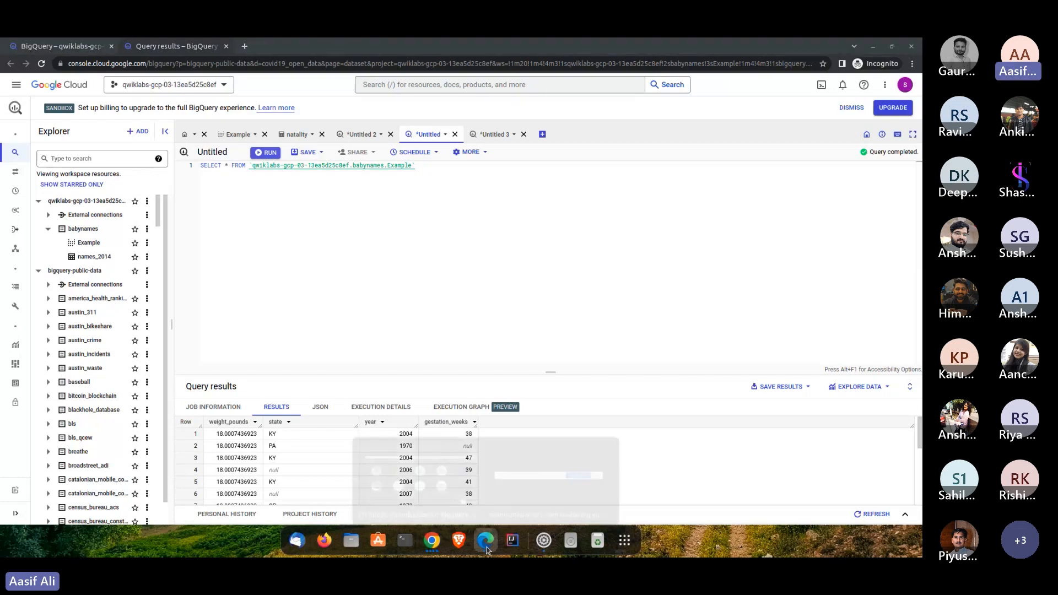
click(447, 498)
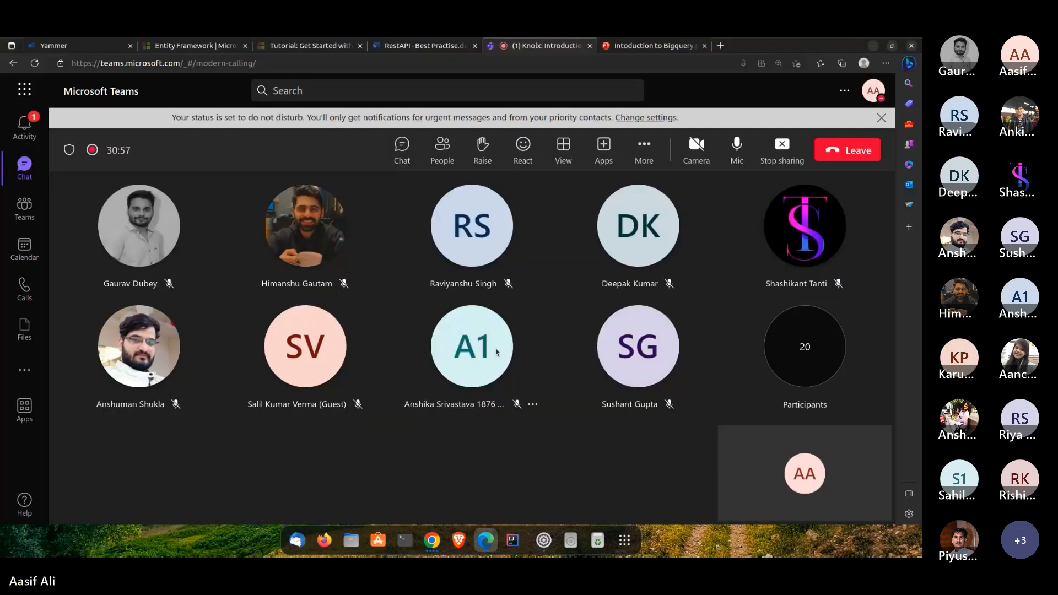
mouse_move(496, 353)
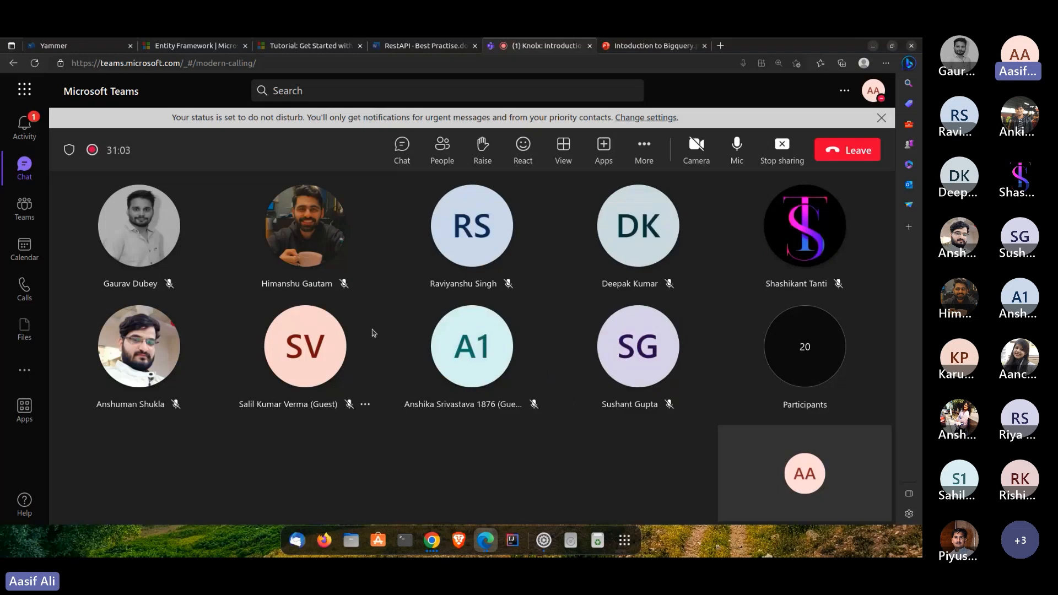
key(ctrl+Tab)
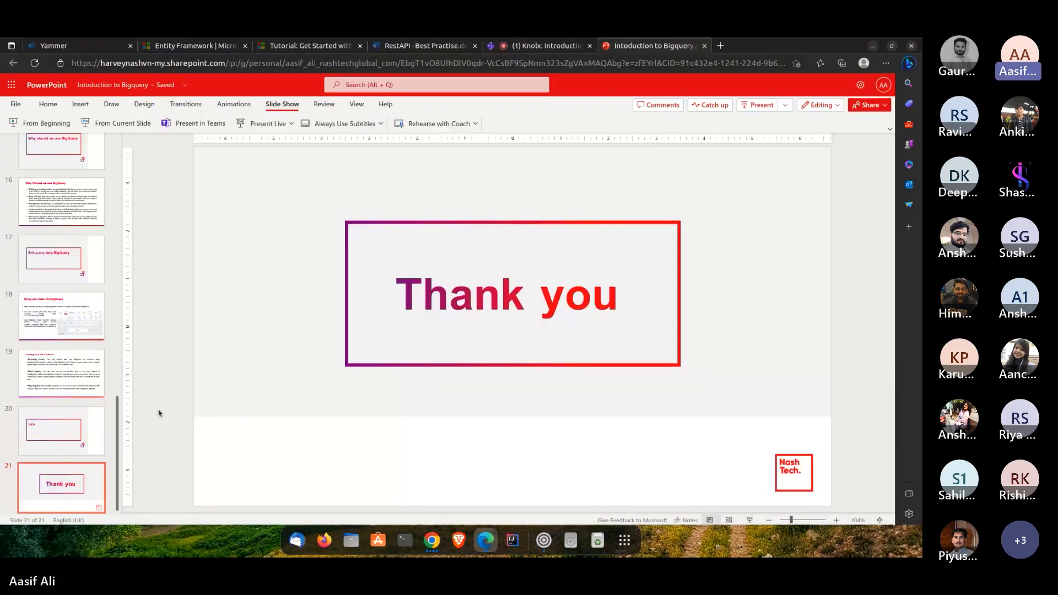
key(XF86AudioRaiseVolume)
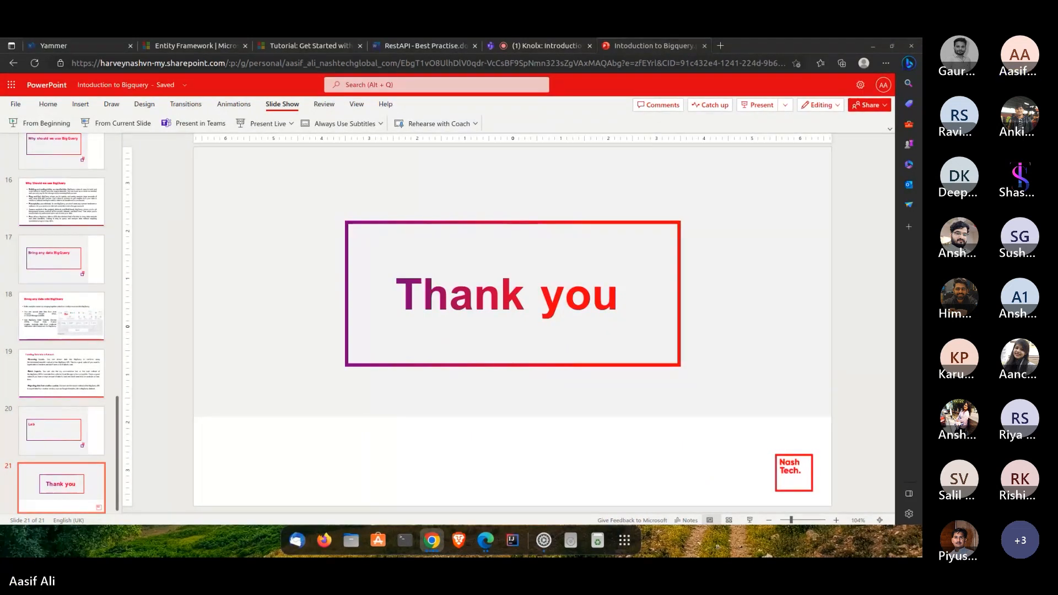
- Switch to the lab page in Chrome, check progress for all four checkpoints and collapse the checkpoint list
drag(491, 556, 643, 64)
scroll(502, 225, up, 2)
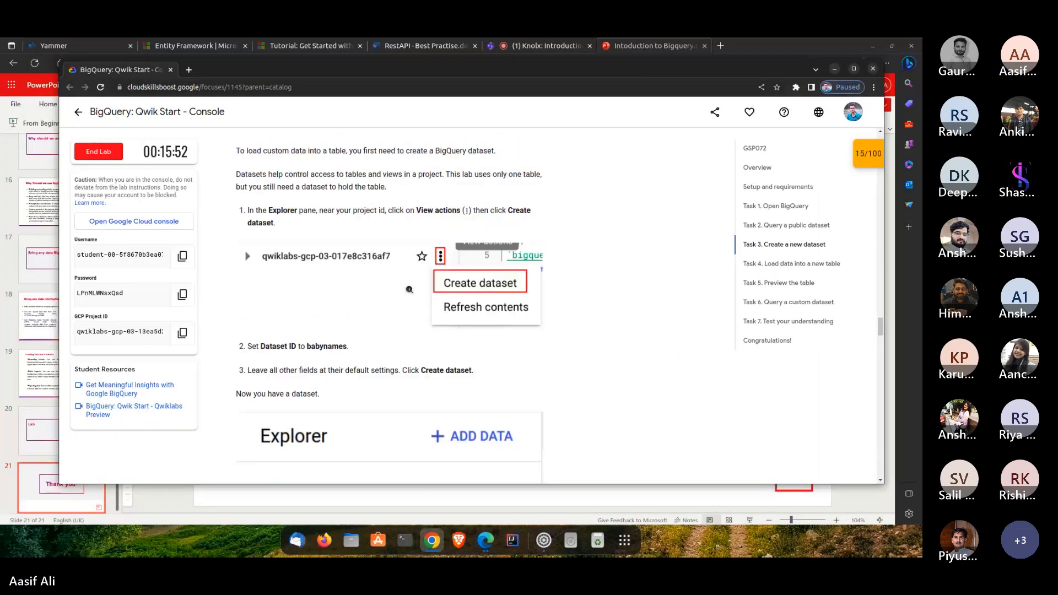
click(856, 153)
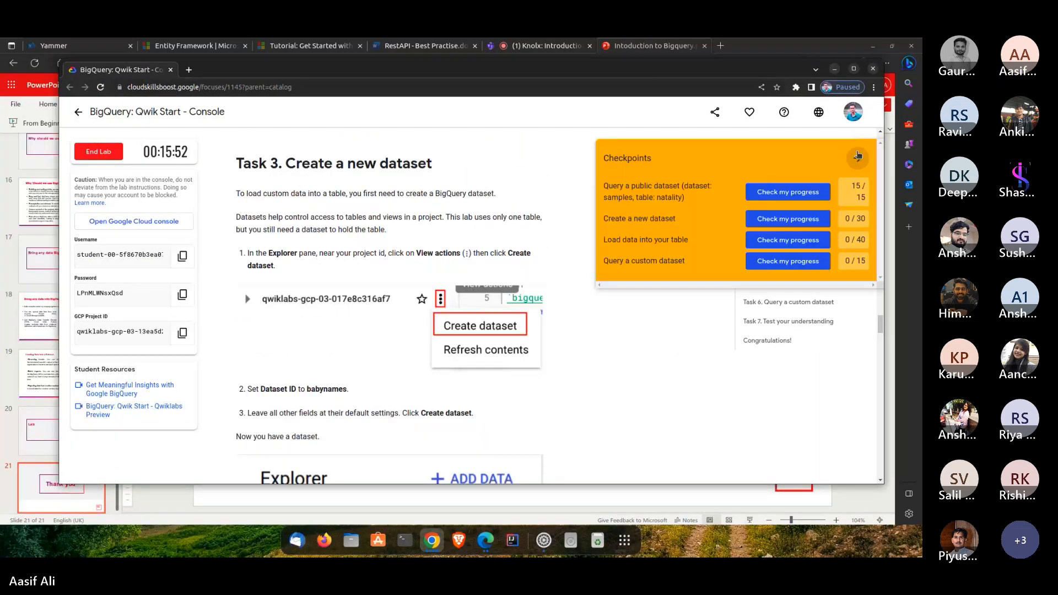
click(789, 193)
click(789, 219)
click(789, 240)
click(794, 265)
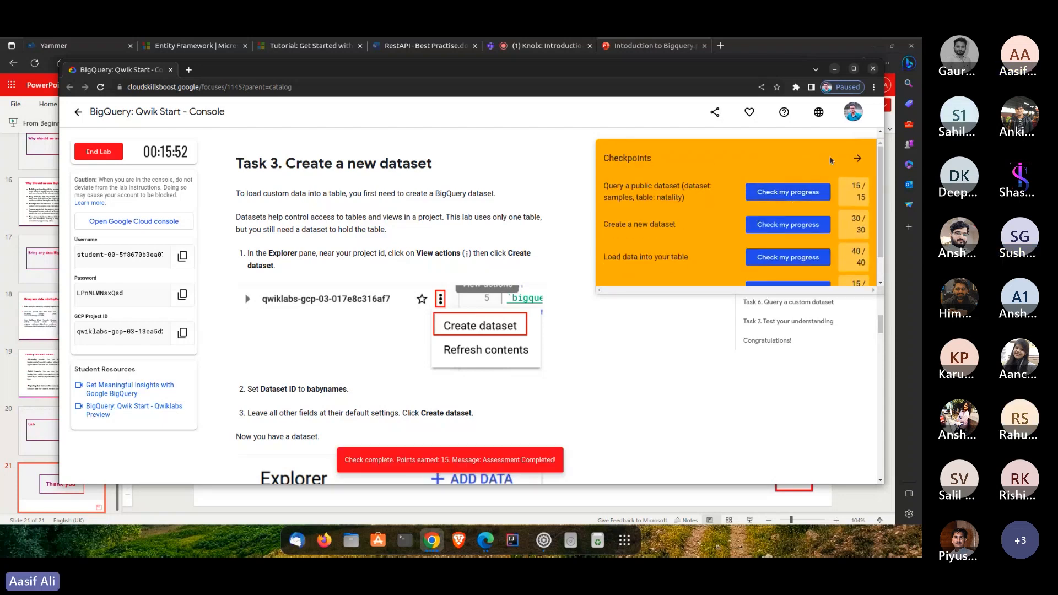
click(855, 158)
click(856, 159)
scroll(641, 177, down, 1)
scroll(641, 176, up, 1)
click(858, 158)
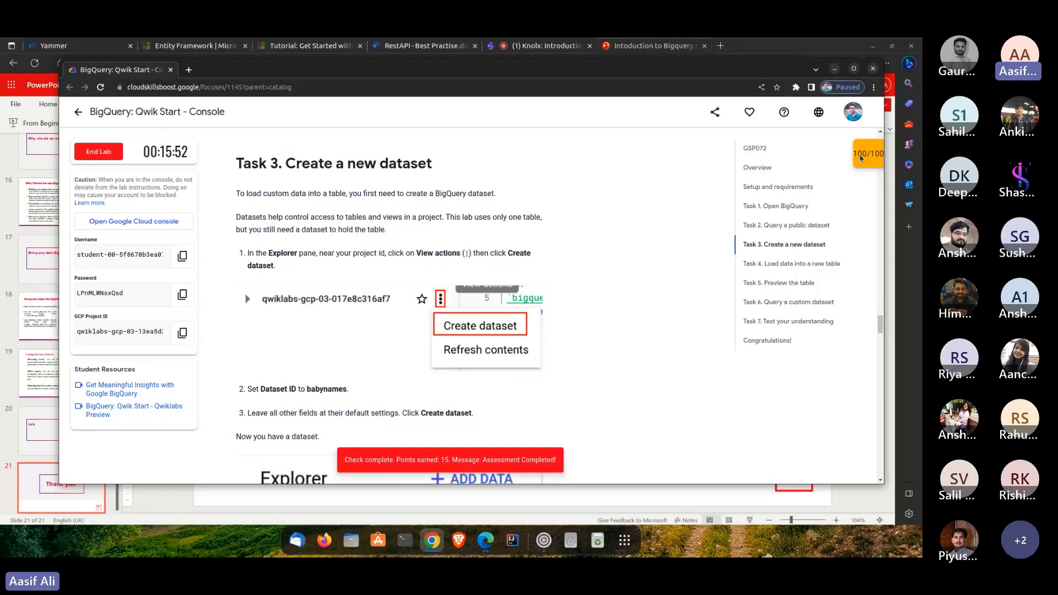
- End the BigQuery: Qwik Start lab and close its satisfaction survey
click(111, 156)
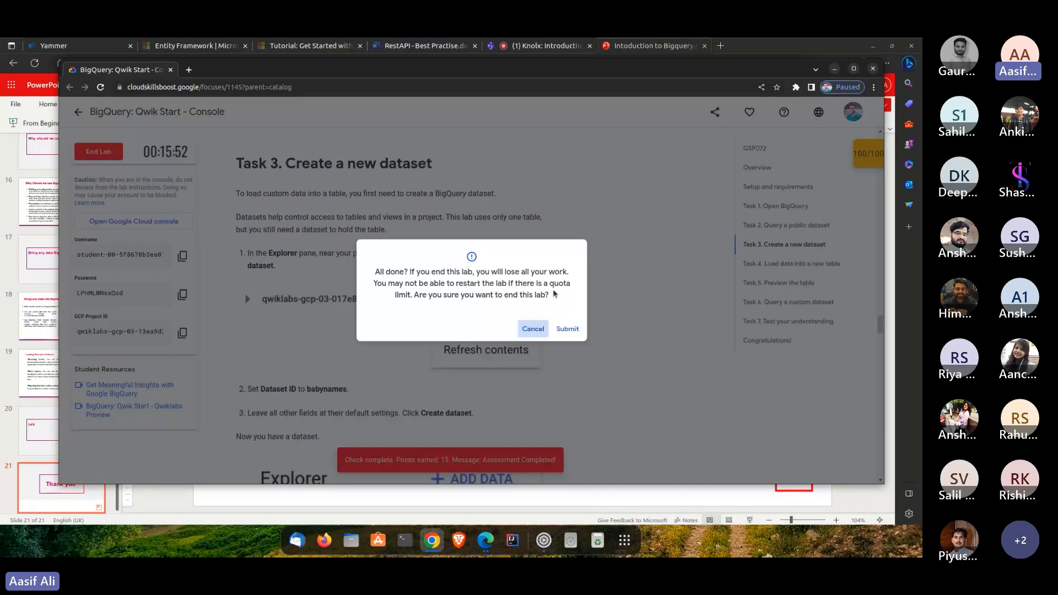
click(567, 328)
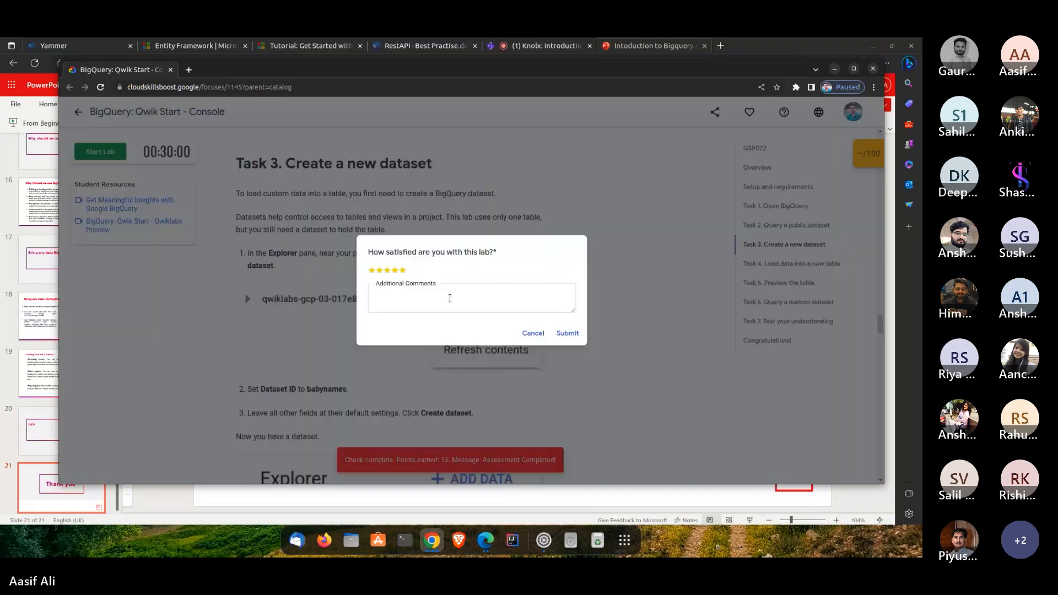
click(532, 333)
scroll(295, 253, up, 4)
scroll(353, 232, up, 10)
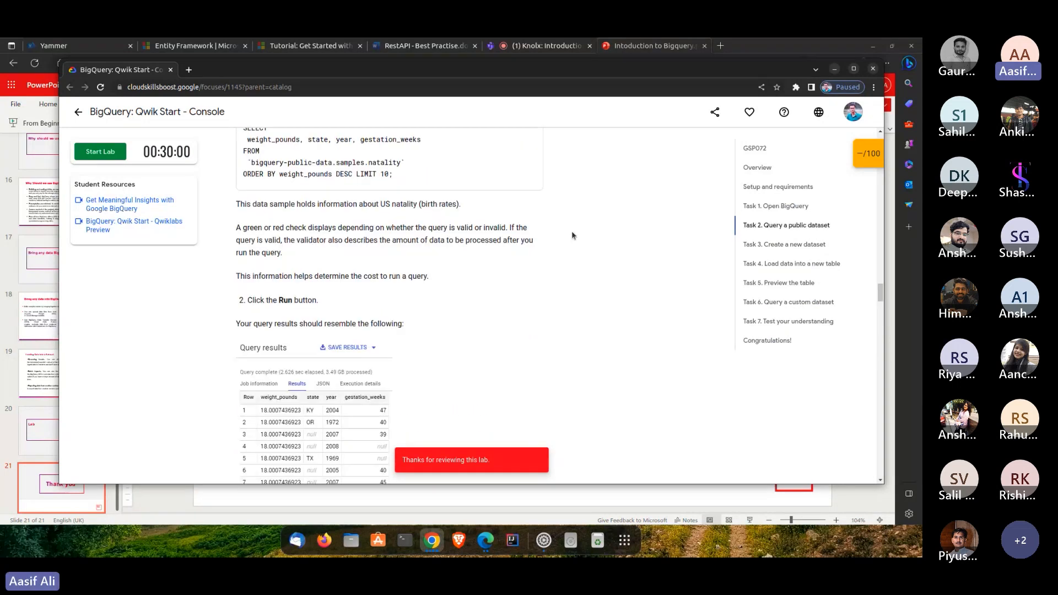
drag(880, 266, 878, 132)
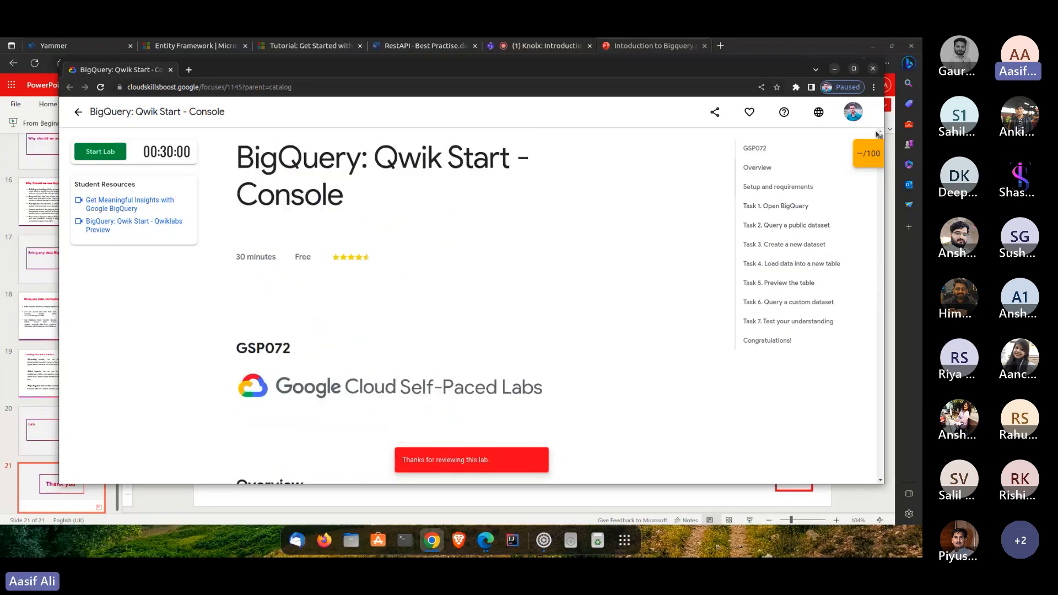
- Leave the lab page and look through the Google Cloud Skills Boost catalog, including the quests' durations and credit costs
click(79, 113)
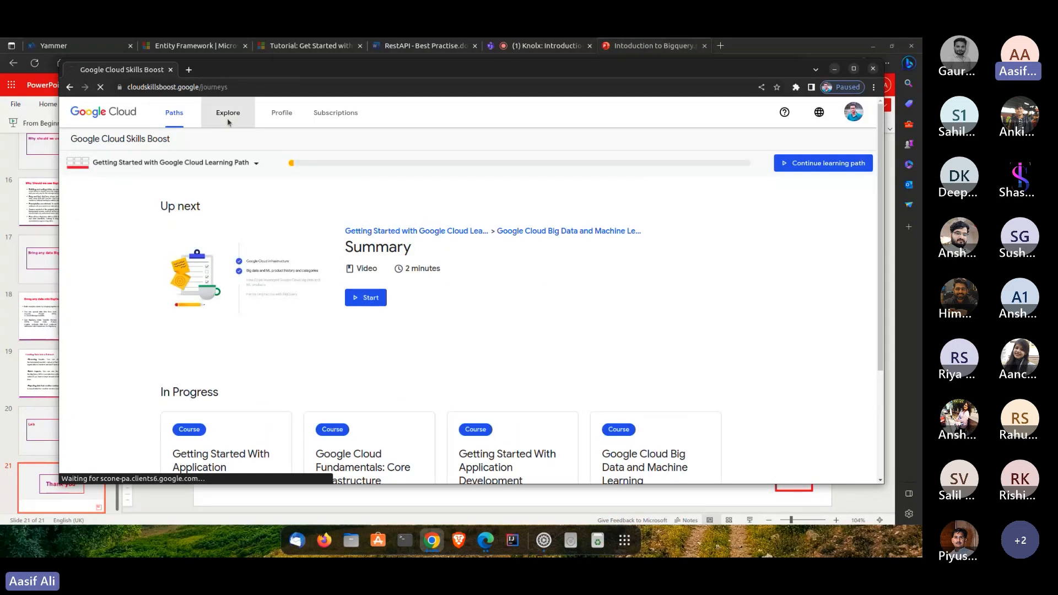
scroll(318, 257, down, 3)
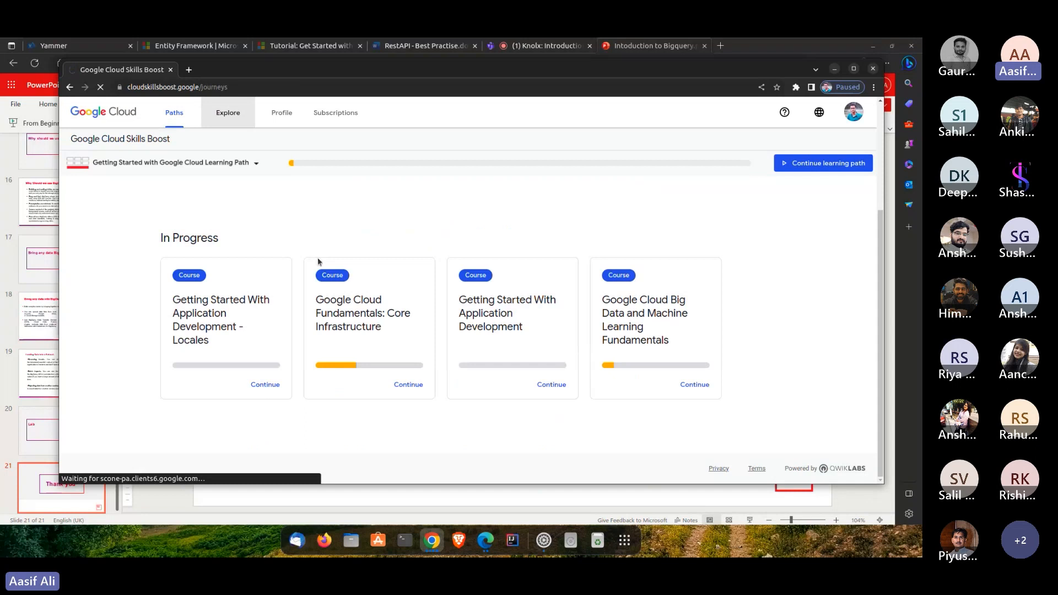
scroll(324, 256, up, 3)
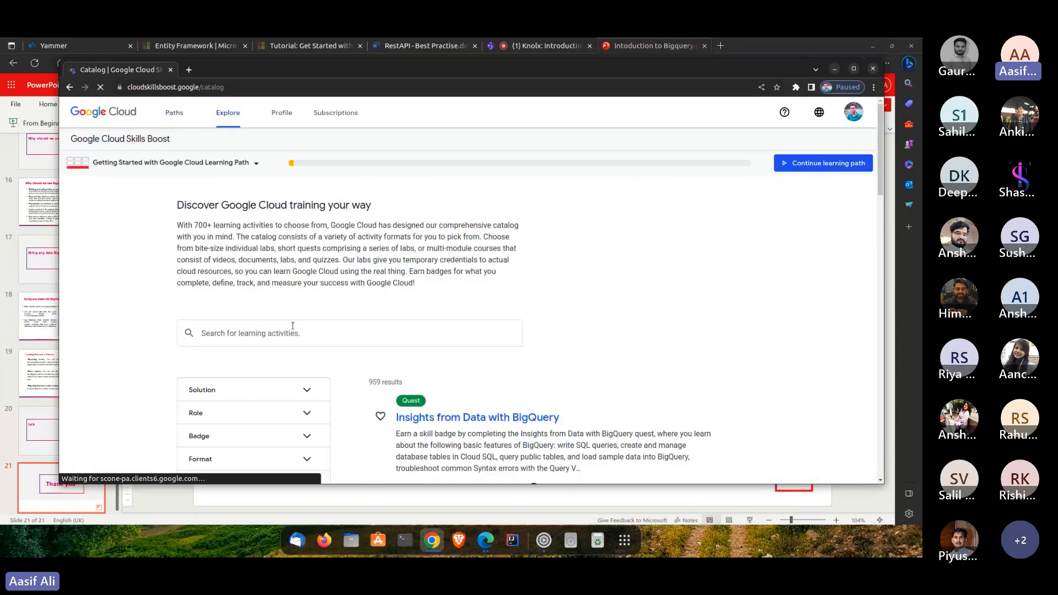
scroll(451, 332, down, 3)
scroll(451, 331, down, 1)
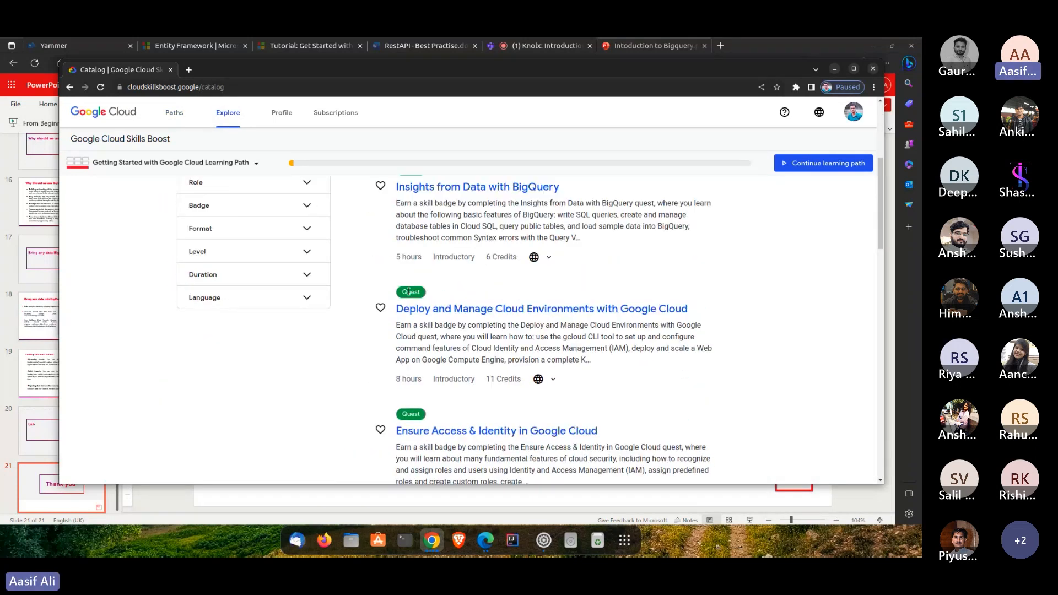
scroll(397, 286, down, 4)
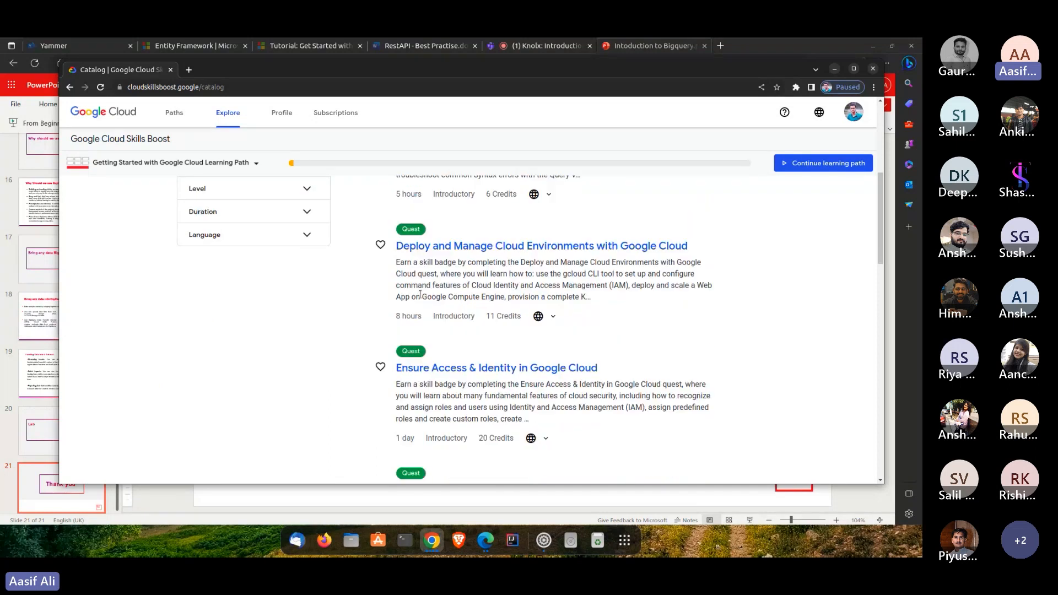
scroll(438, 301, up, 4)
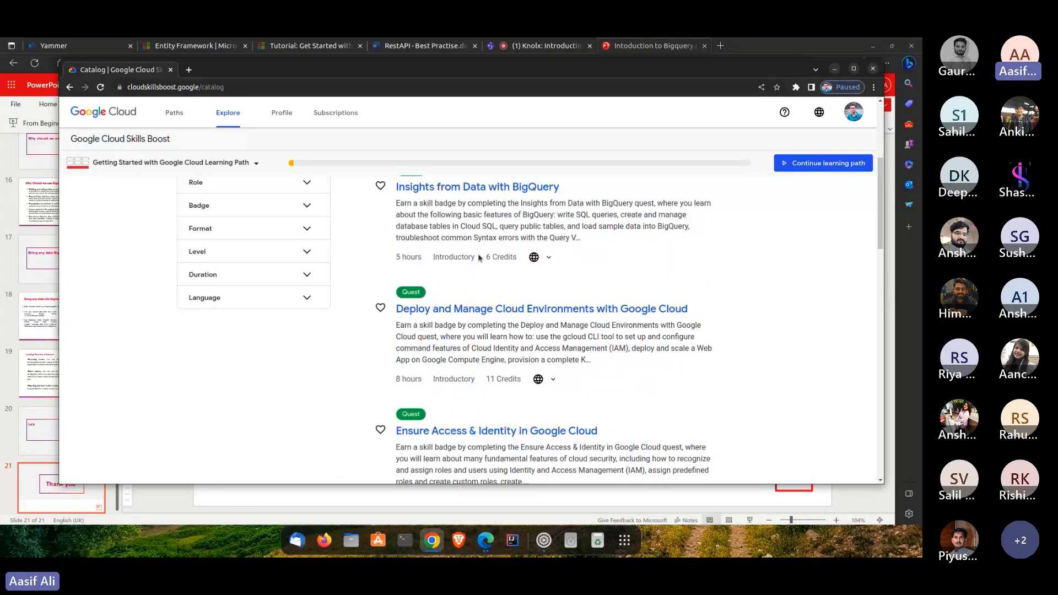
drag(483, 260, 506, 269)
scroll(496, 267, down, 4)
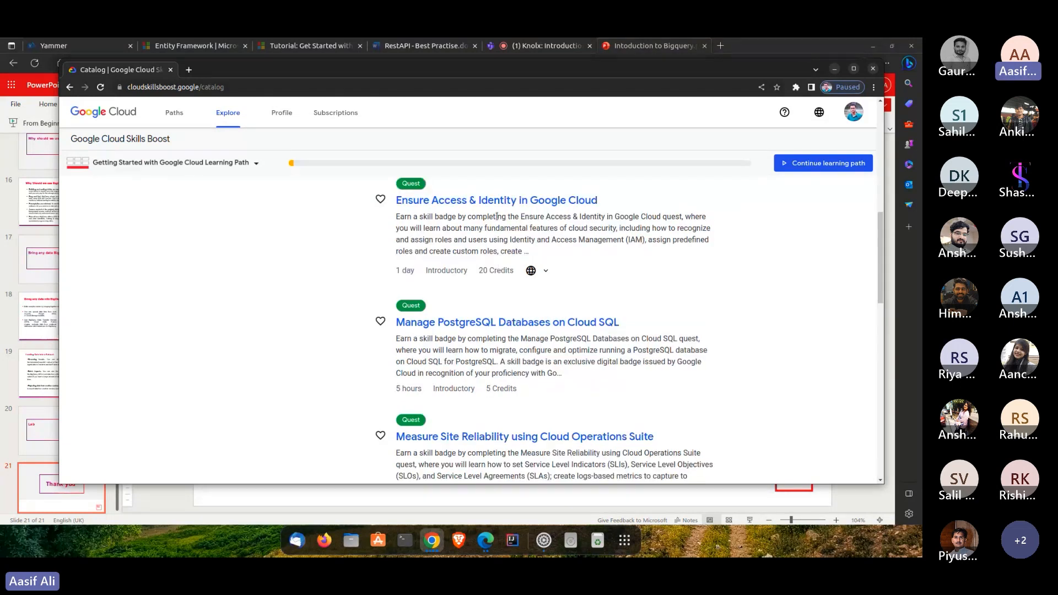
scroll(497, 216, up, 6)
scroll(439, 243, up, 1)
- Search the catalog's learning activities for BigQuery
click(384, 277)
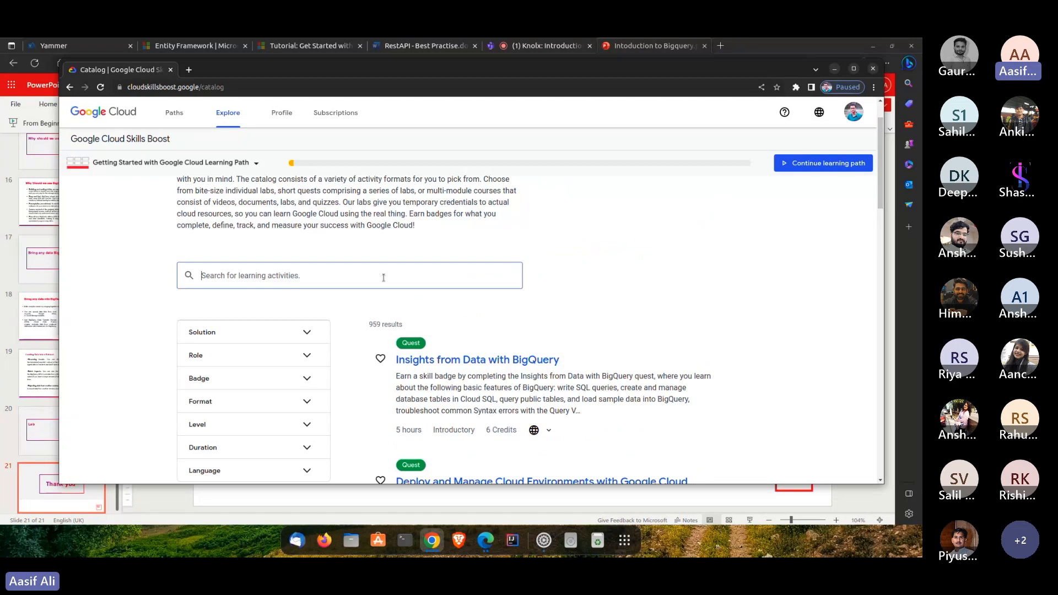
text(bigquery)
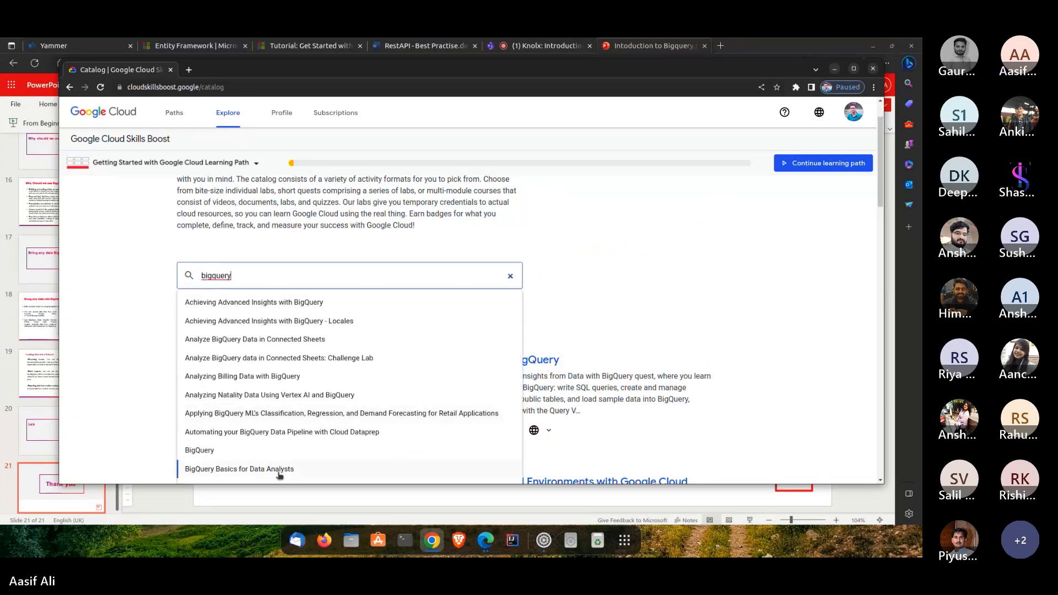
click(271, 450)
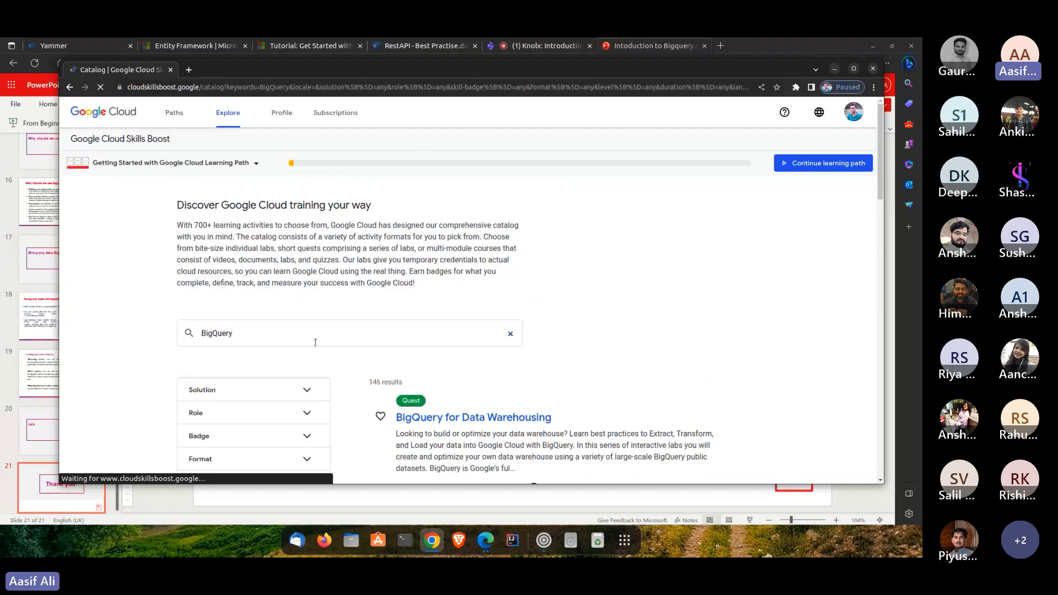
- Examine which BigQuery labs in the search results are free, and switch back to the Thank you slide in Edge
scroll(392, 301, down, 3)
scroll(393, 302, down, 8)
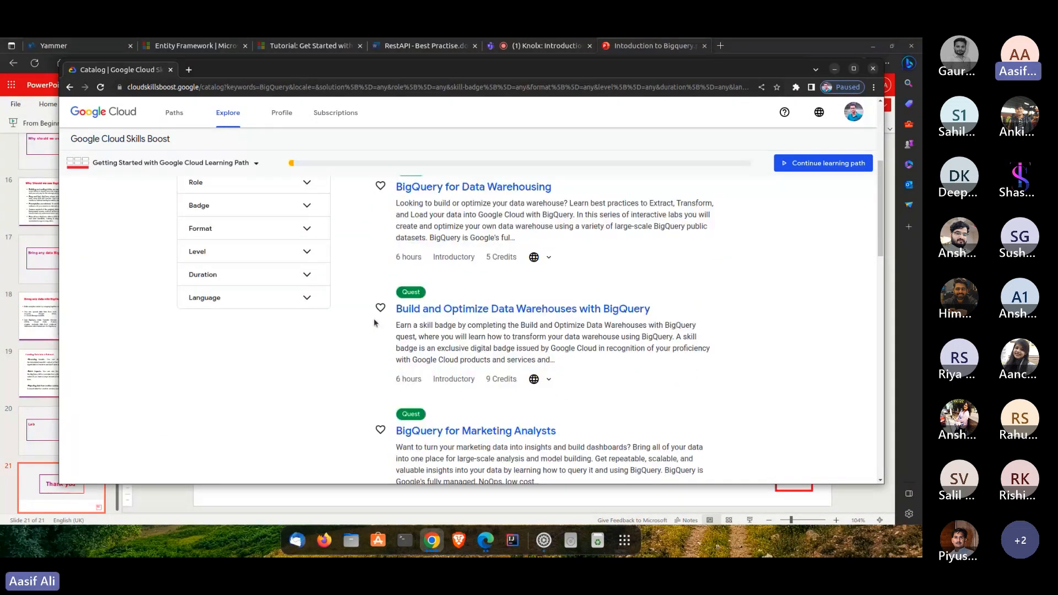
scroll(393, 325, down, 1)
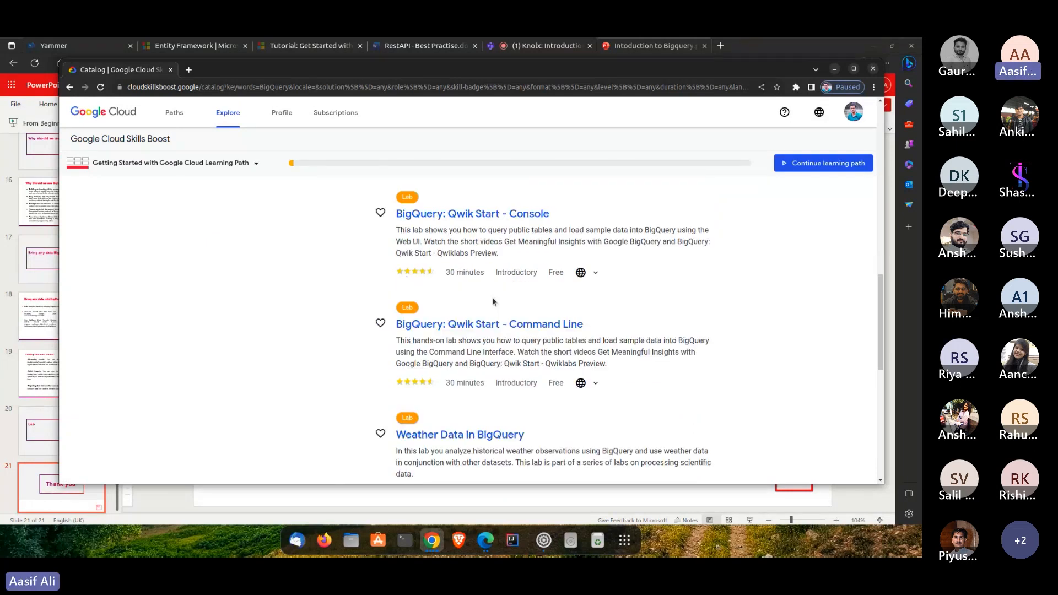
double_click(567, 272)
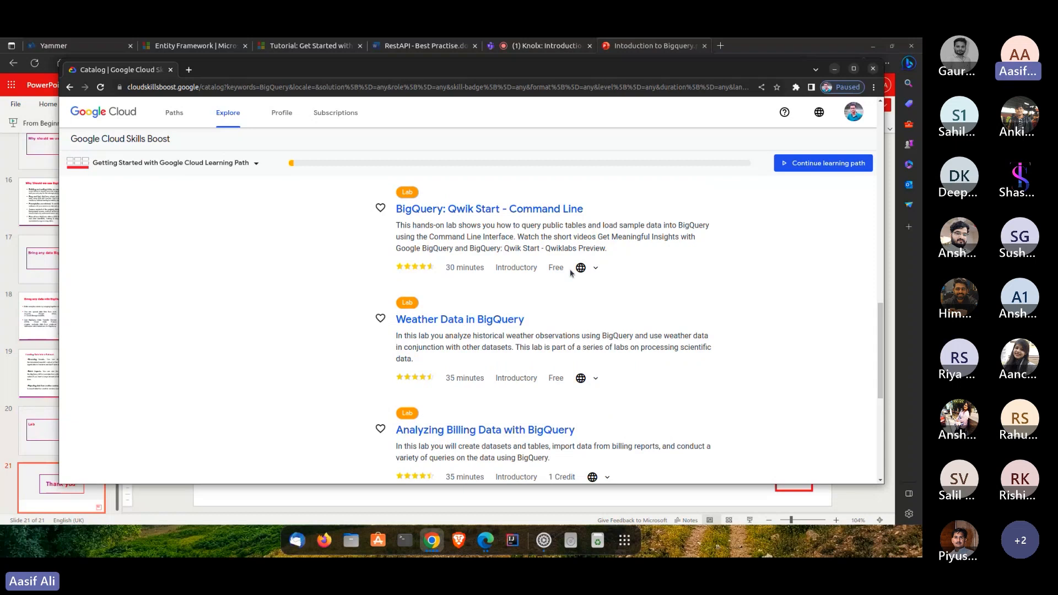
scroll(542, 267, down, 2)
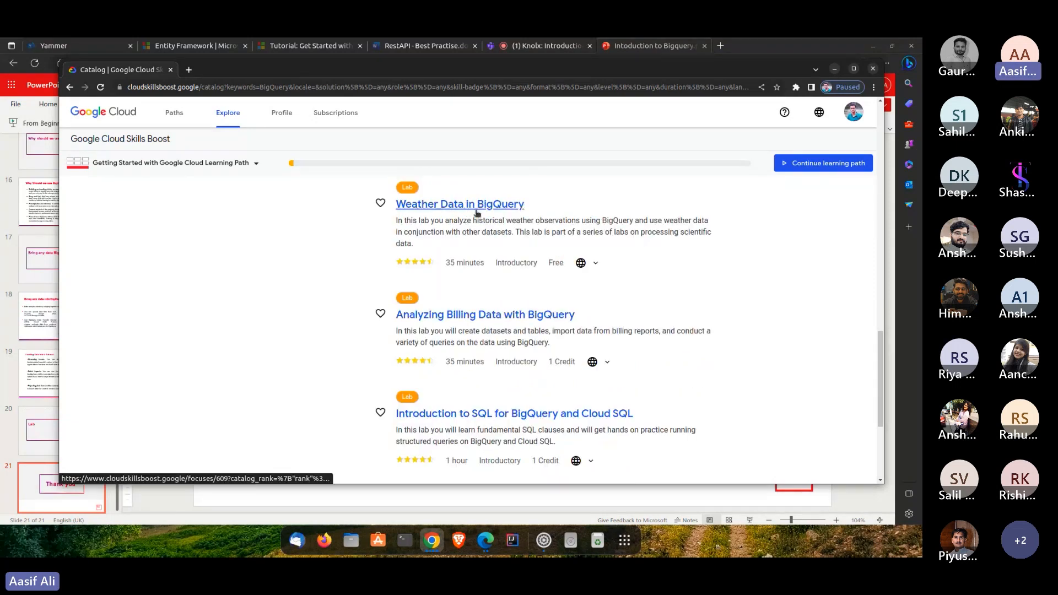
scroll(463, 233, up, 2)
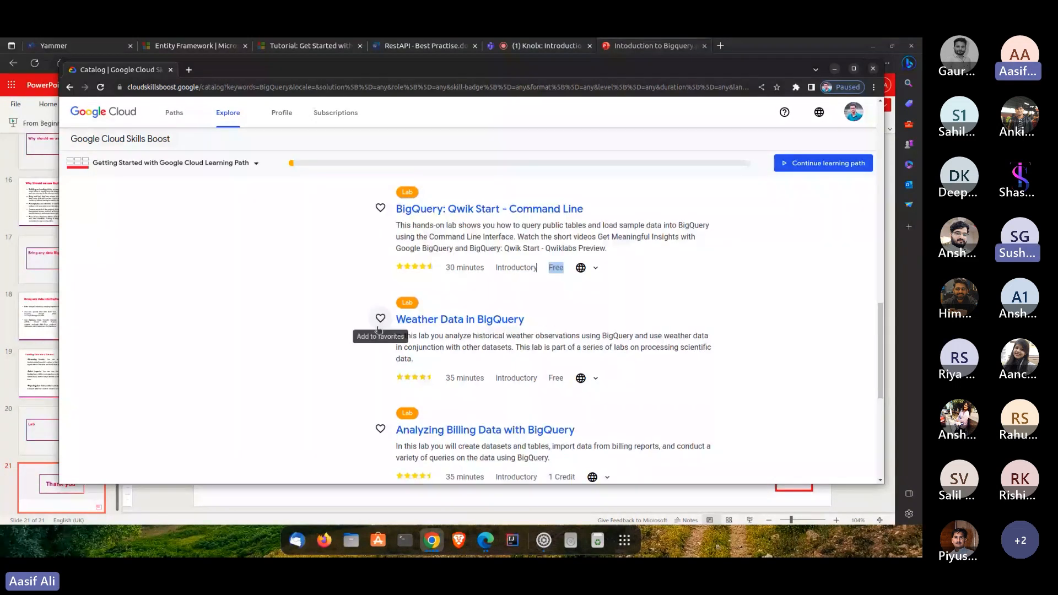
scroll(465, 267, up, 1)
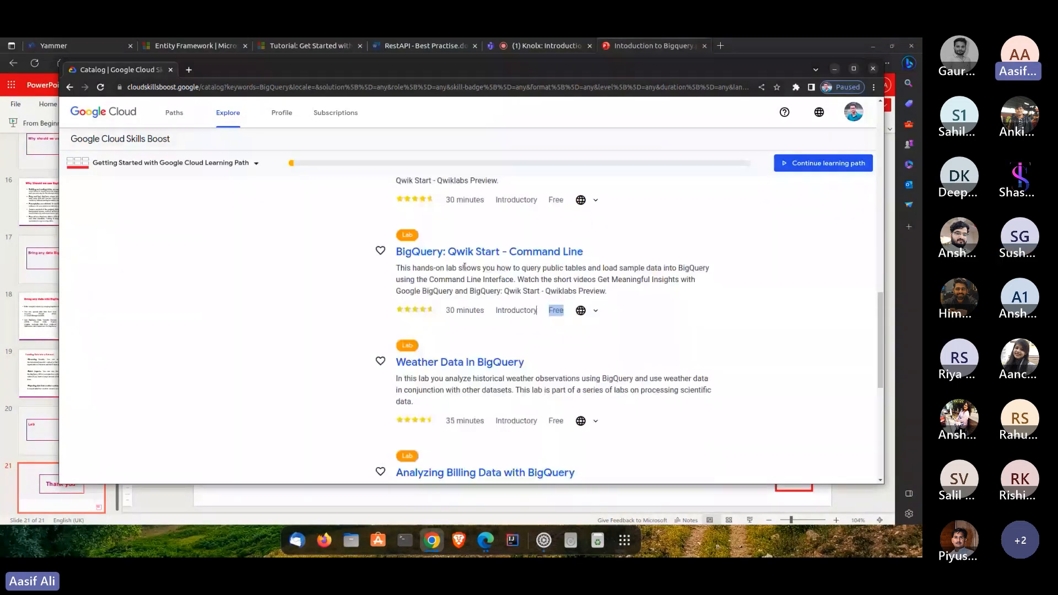
scroll(464, 267, up, 3)
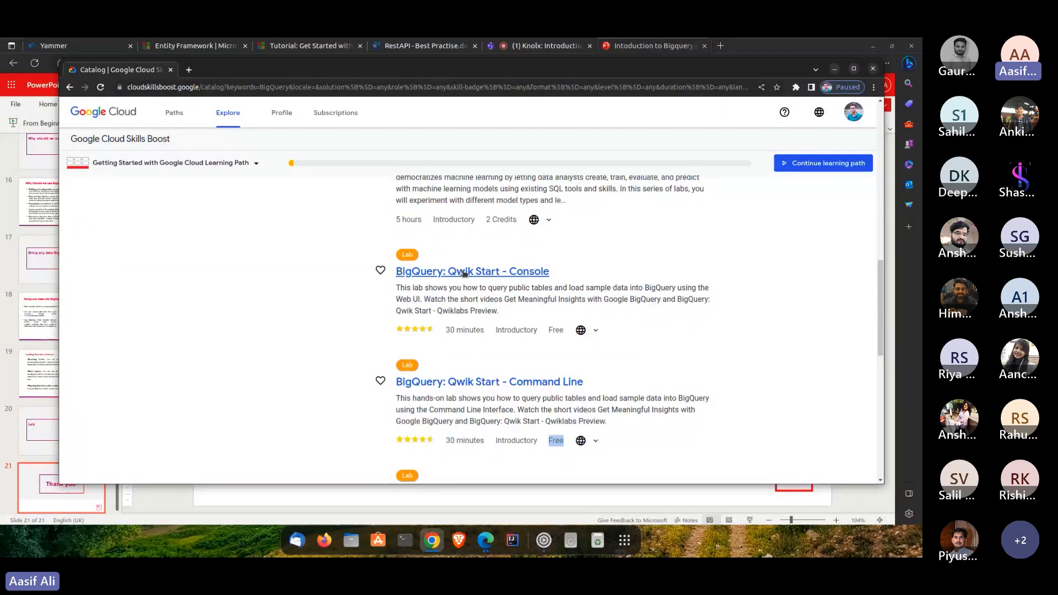
scroll(464, 273, down, 5)
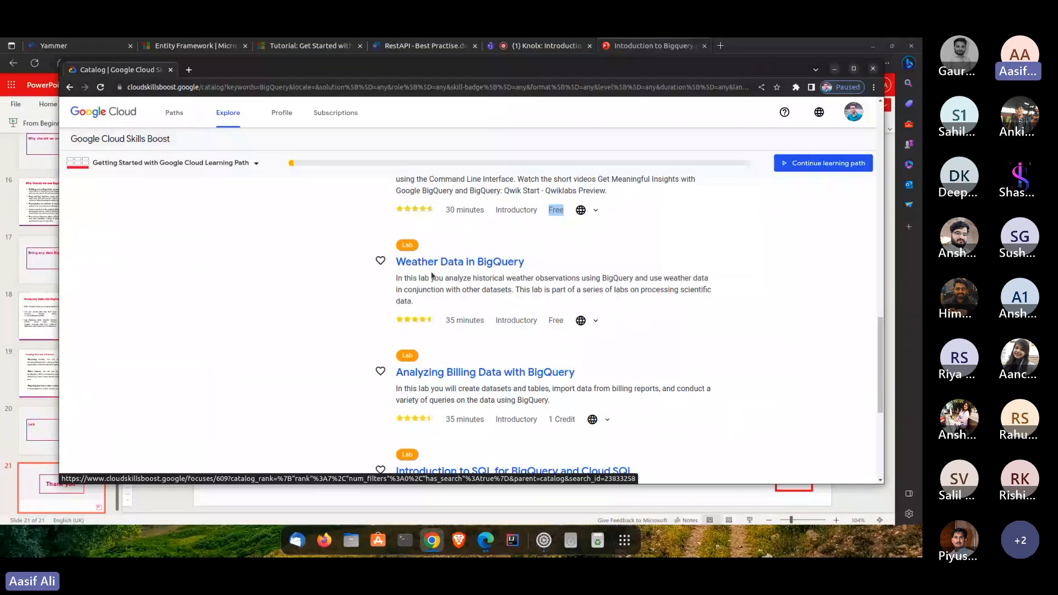
scroll(433, 276, down, 3)
scroll(470, 266, up, 2)
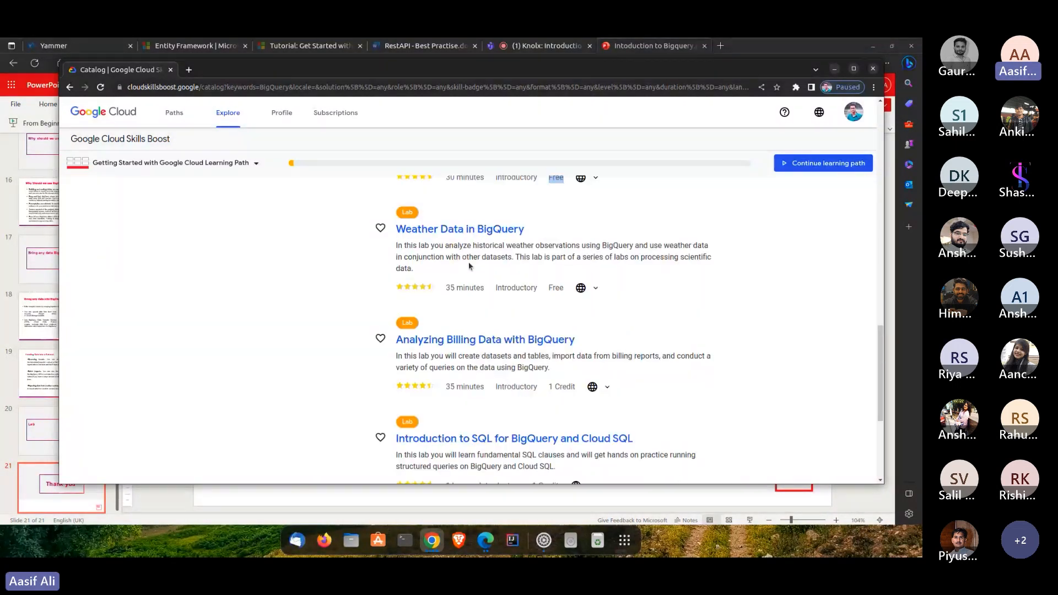
scroll(469, 267, up, 5)
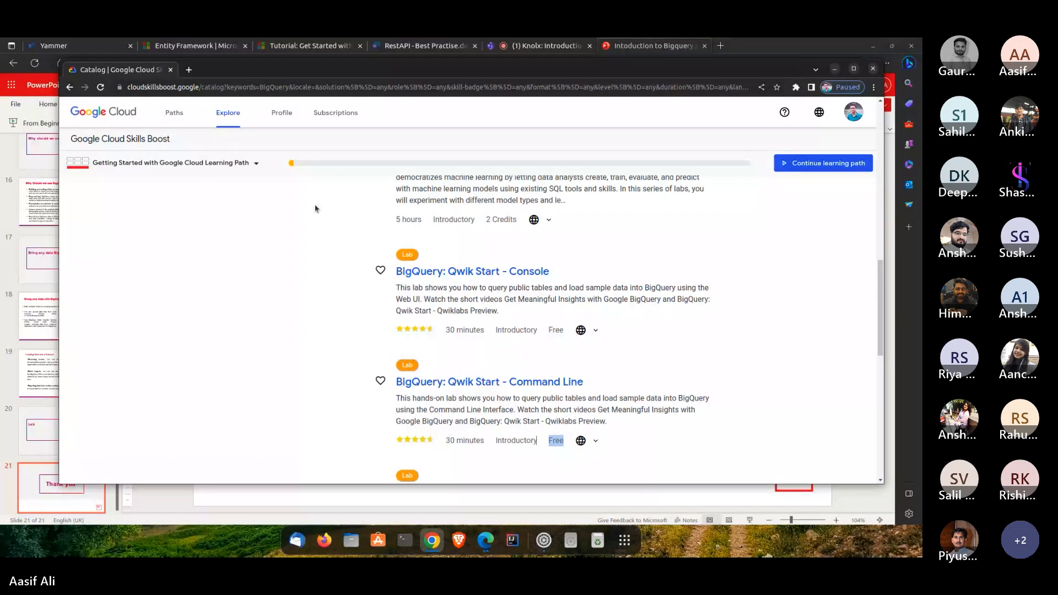
key(alt+Tab)
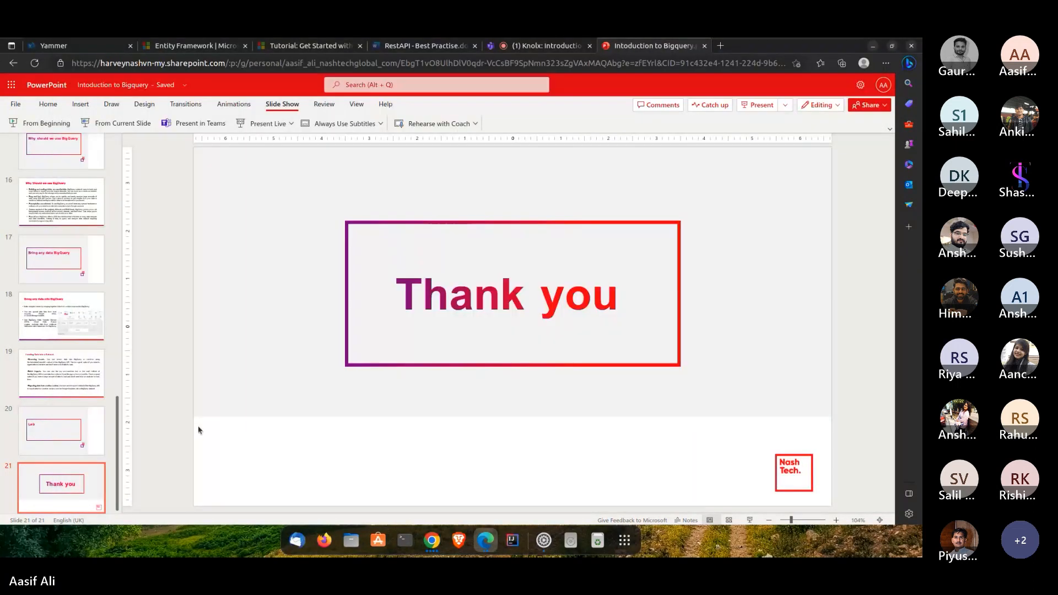